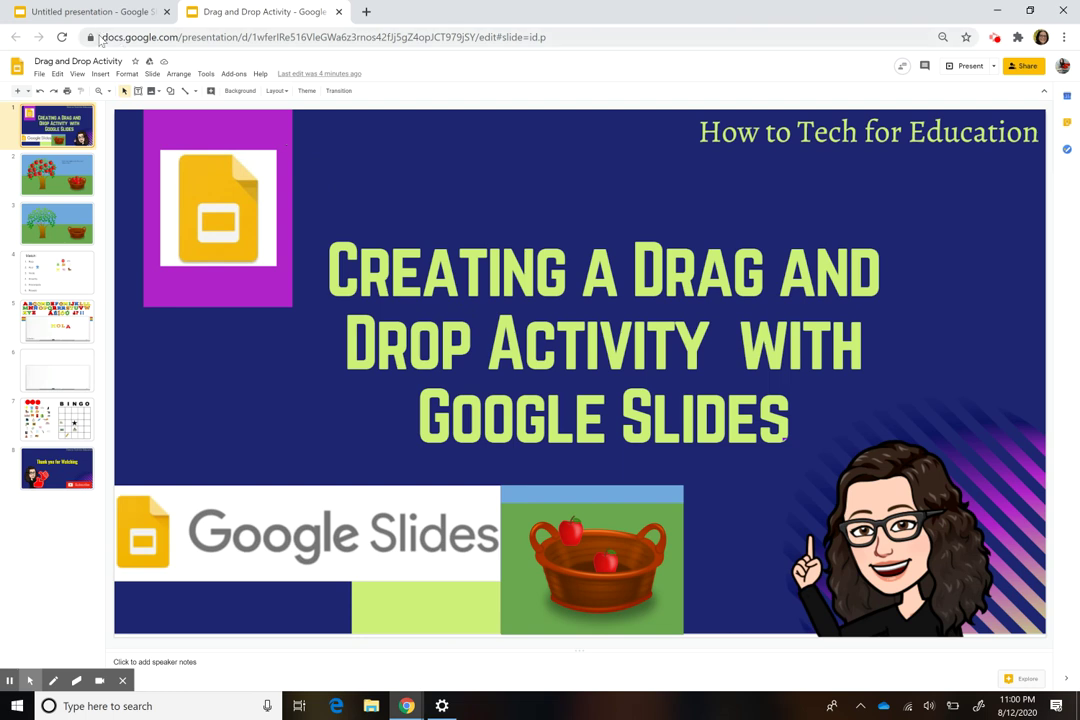
- Switch to the untitled presentation and examine its title slide's placeholders and the slide layouts available
click(68, 14)
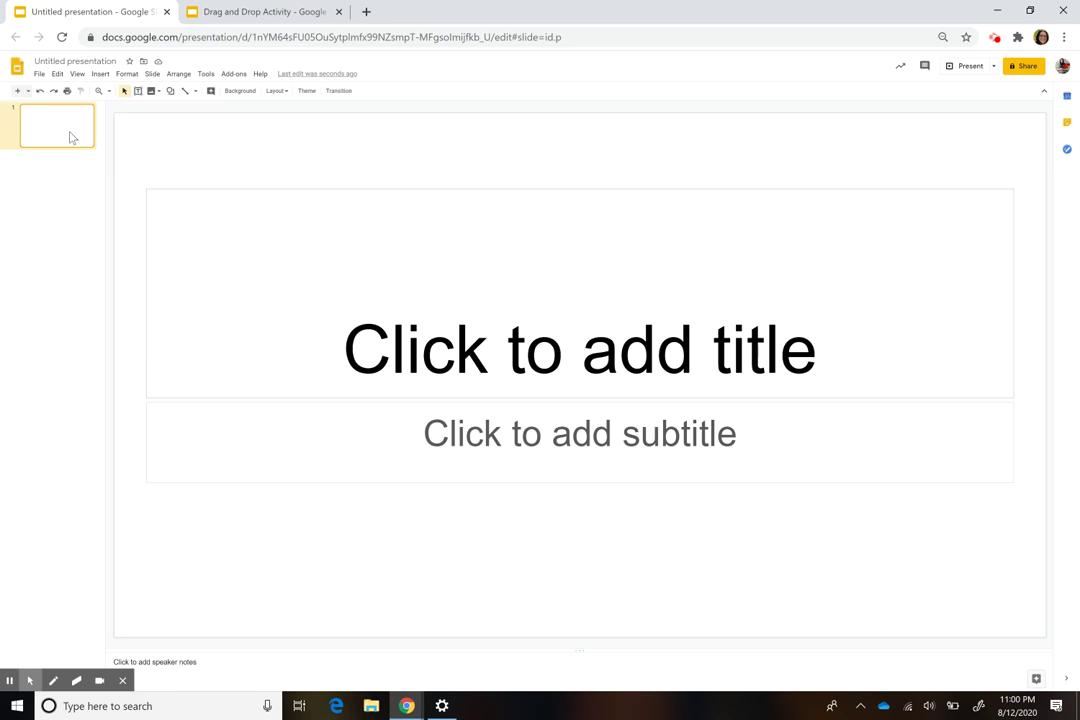
click(346, 330)
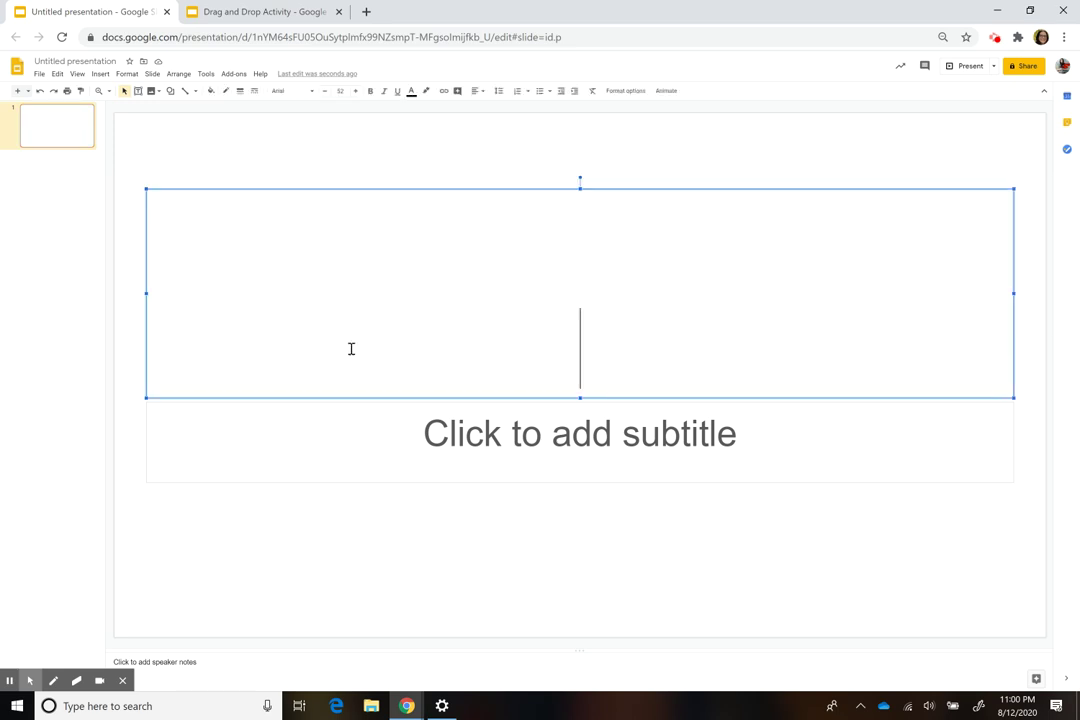
click(333, 390)
click(351, 430)
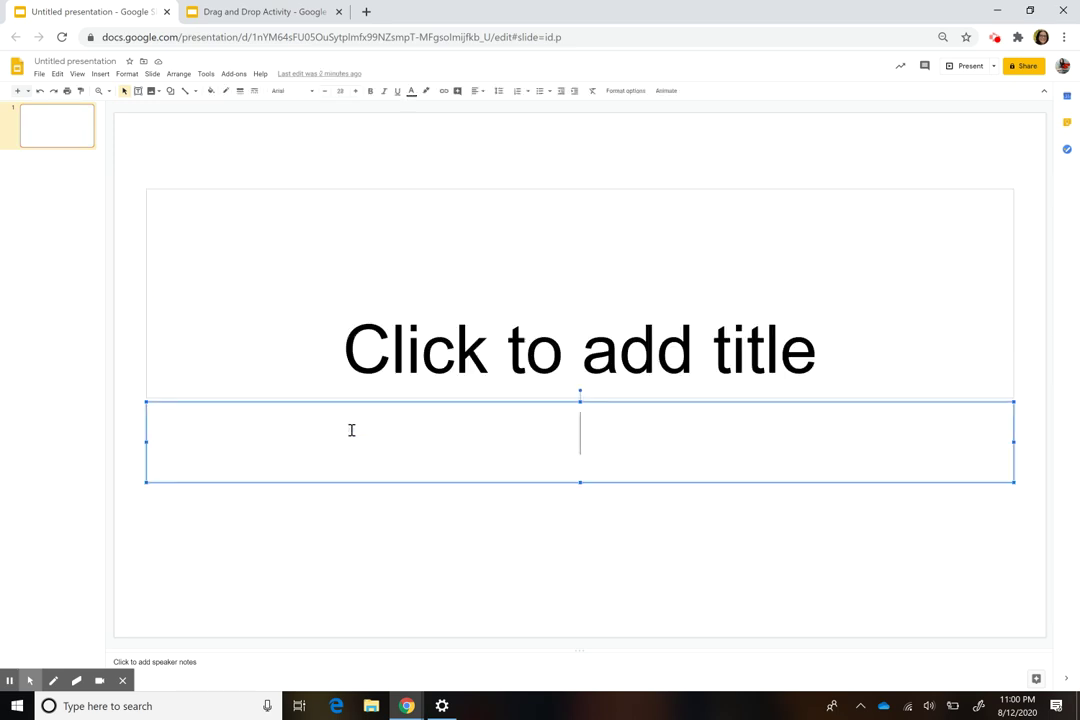
click(354, 301)
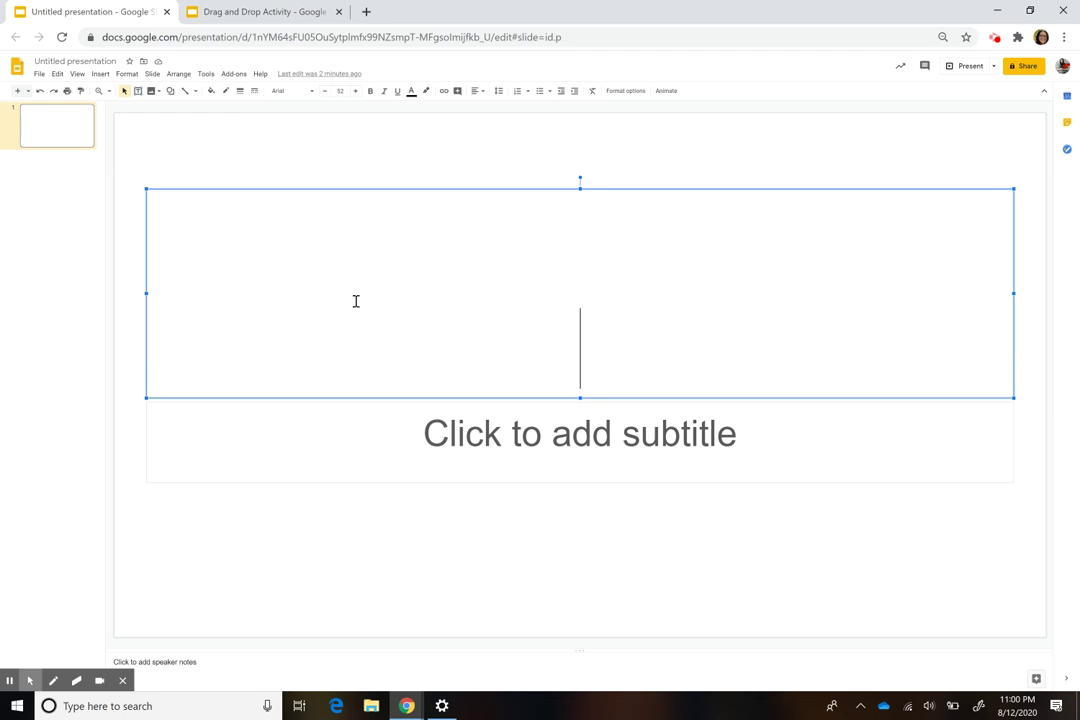
right_click(76, 137)
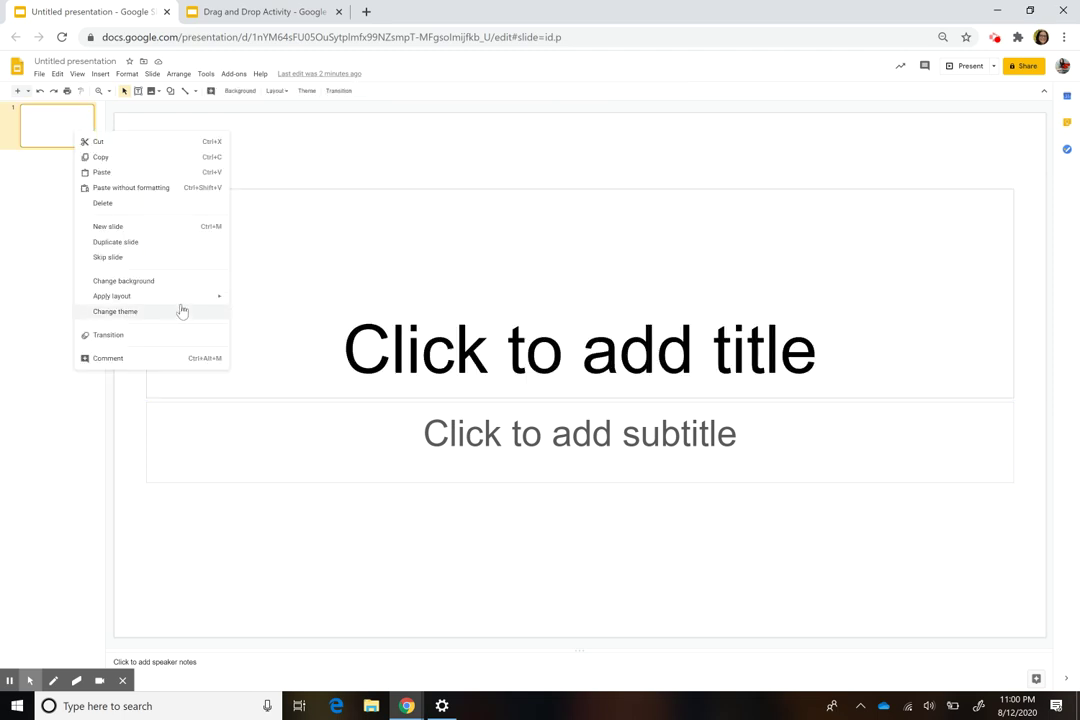
mouse_move(183, 298)
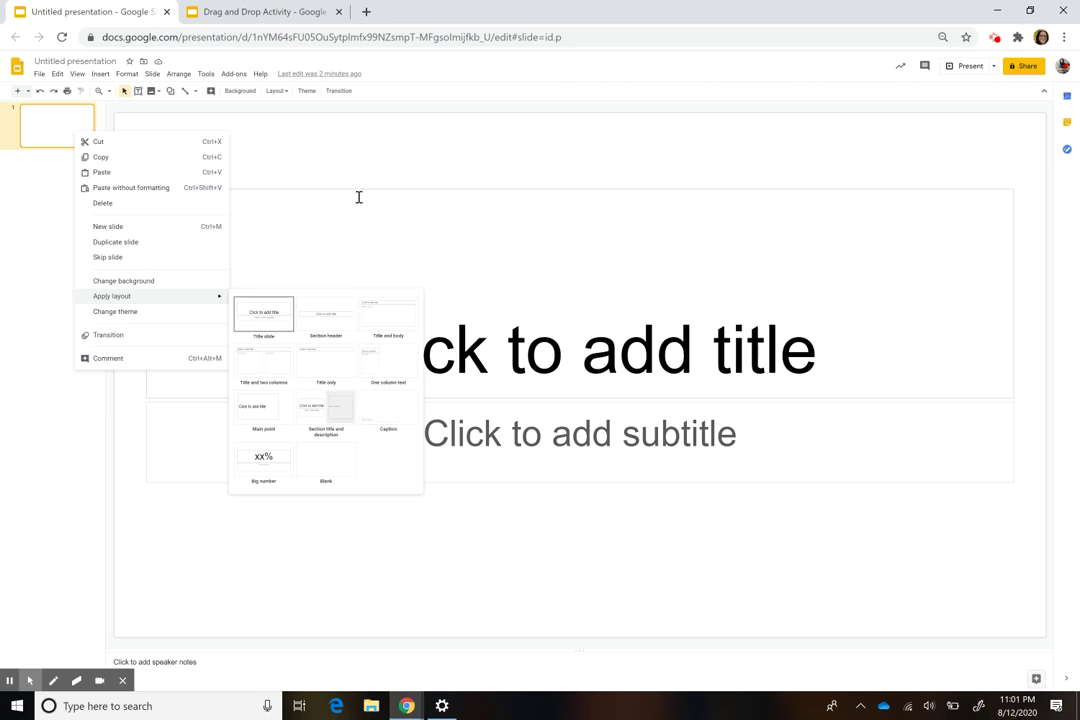
click(350, 231)
- Examine slides 2 and 3 of the Drag and Drop Activity presentation, comparing the apple activity with its plain tree-and-basket background
click(267, 13)
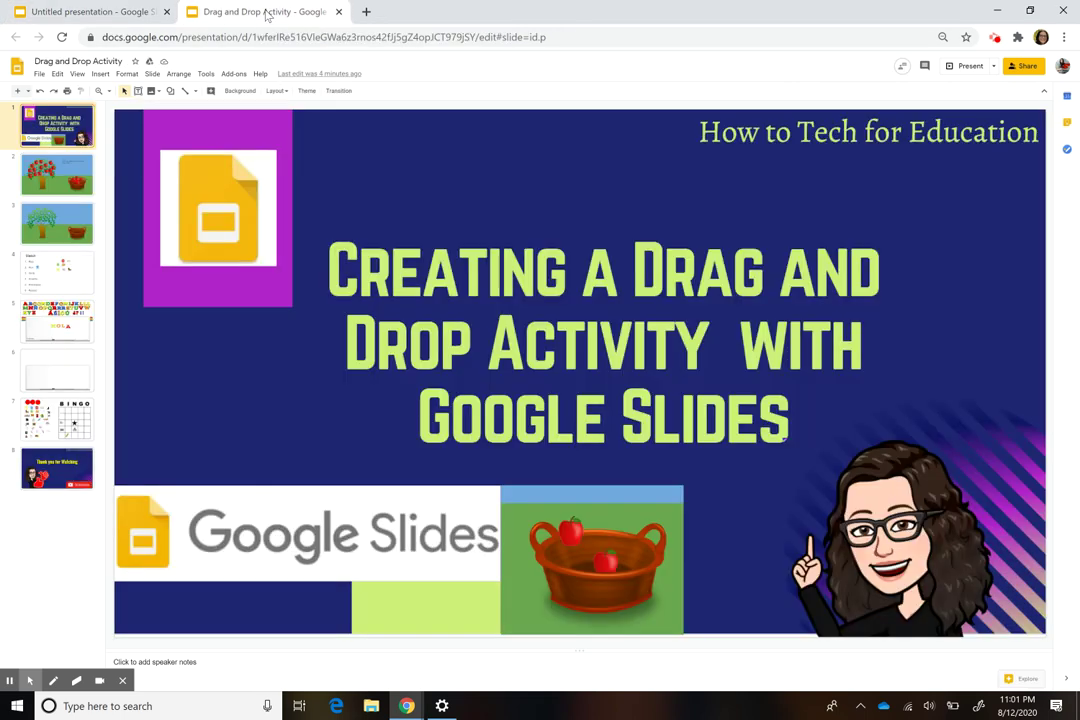
click(43, 190)
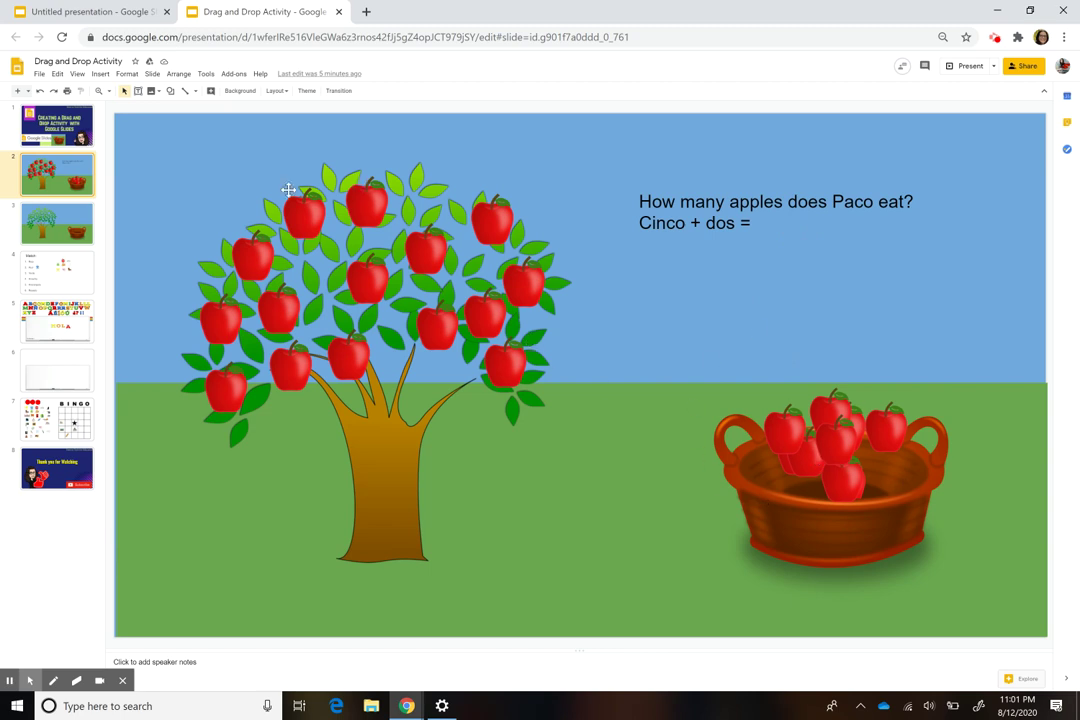
click(40, 231)
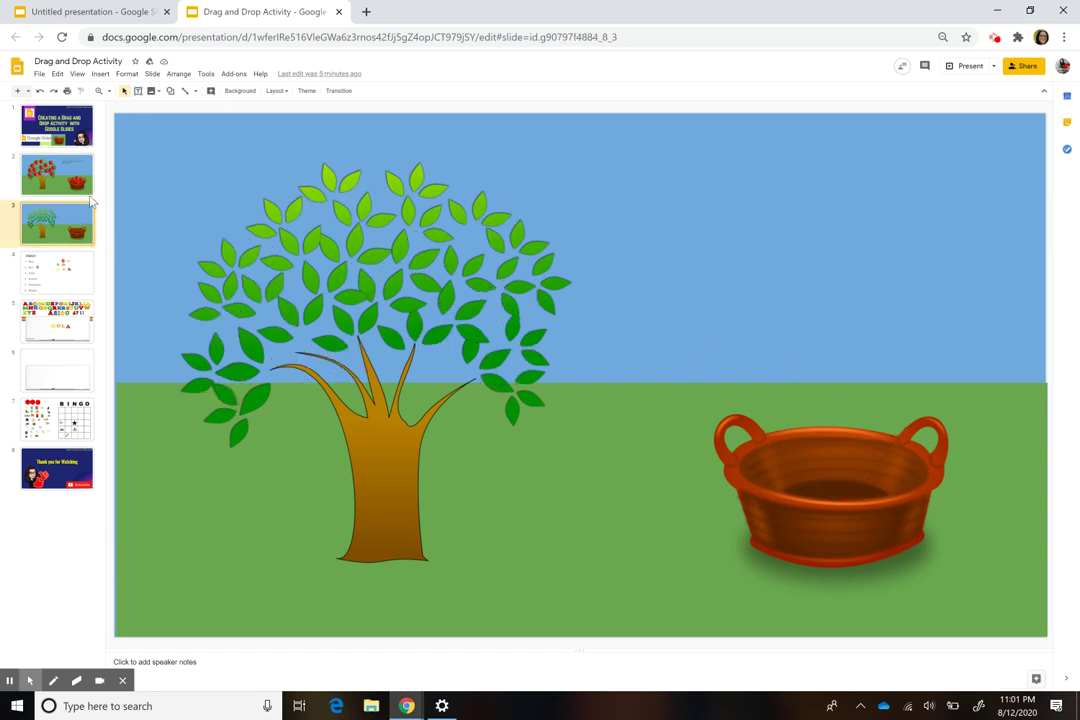
click(47, 190)
key(Down)
drag(183, 152, 636, 456)
- Open the untitled presentation's master for editing and add a new layout after the title slide layout
click(39, 13)
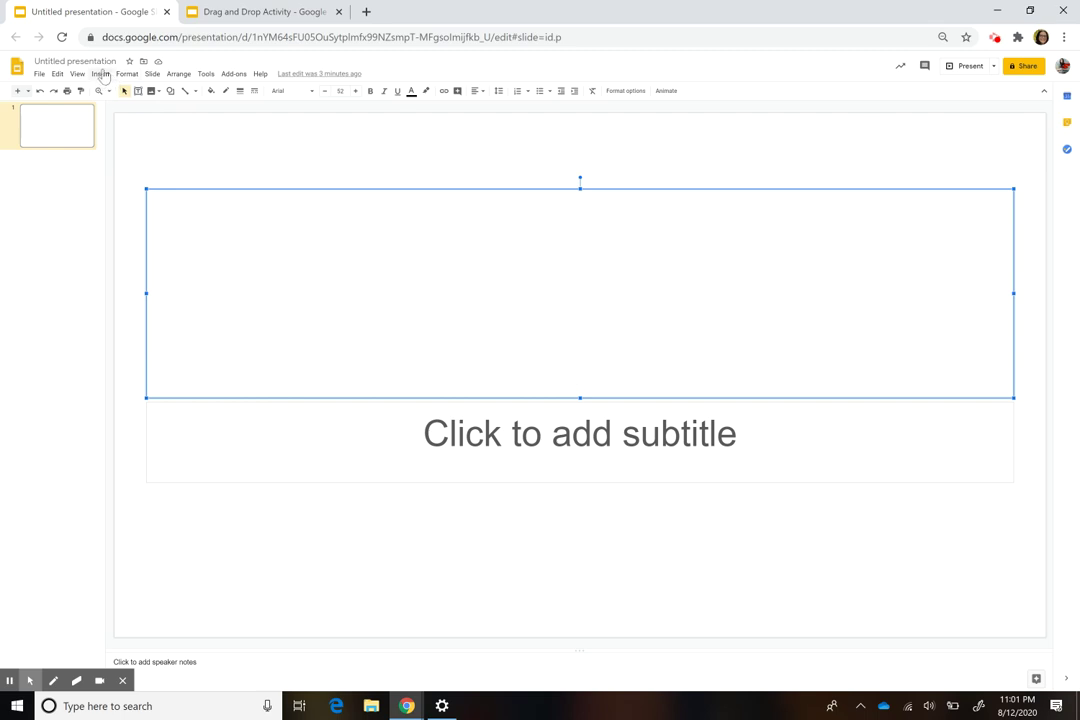
click(152, 75)
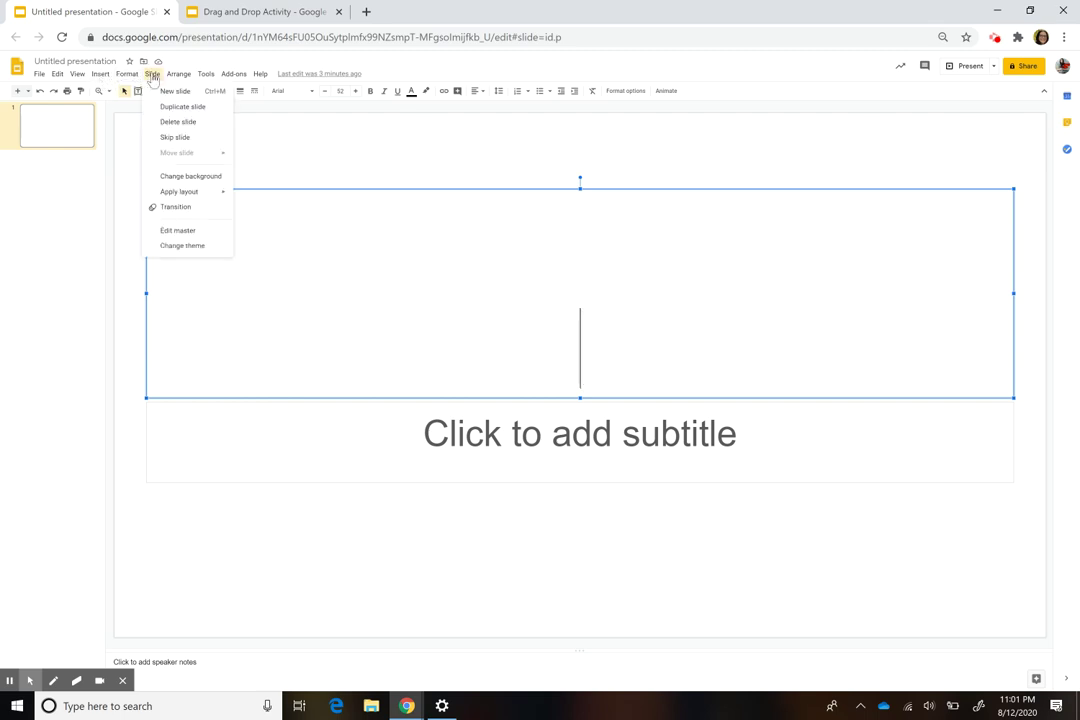
click(198, 231)
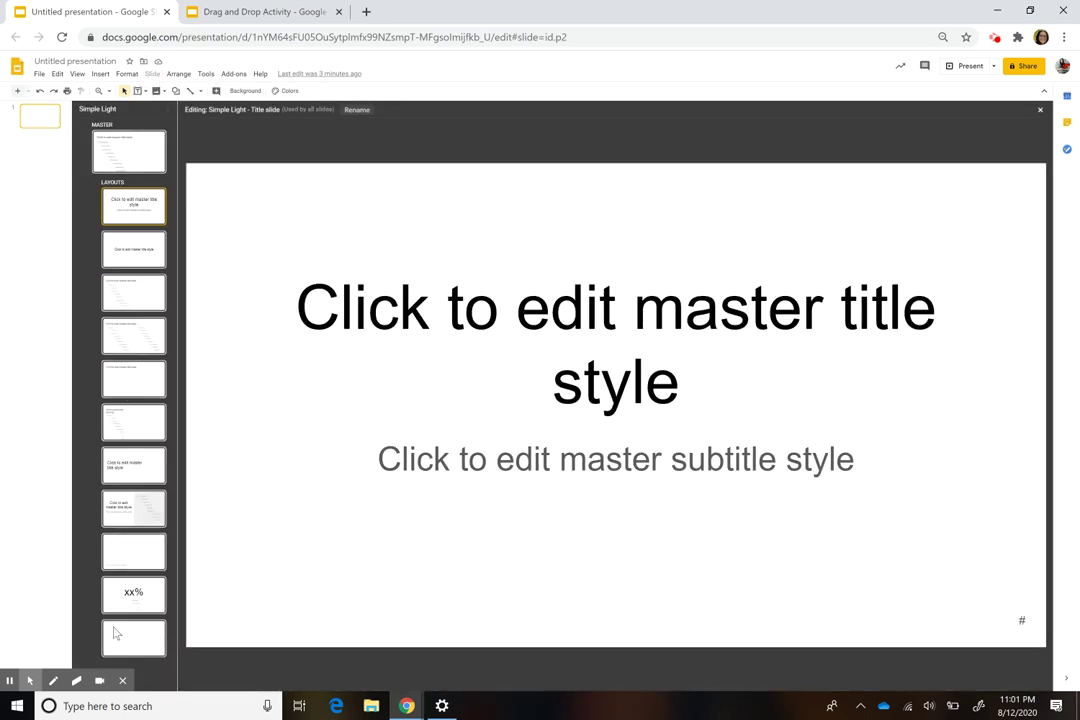
click(133, 210)
key(ctrl+m)
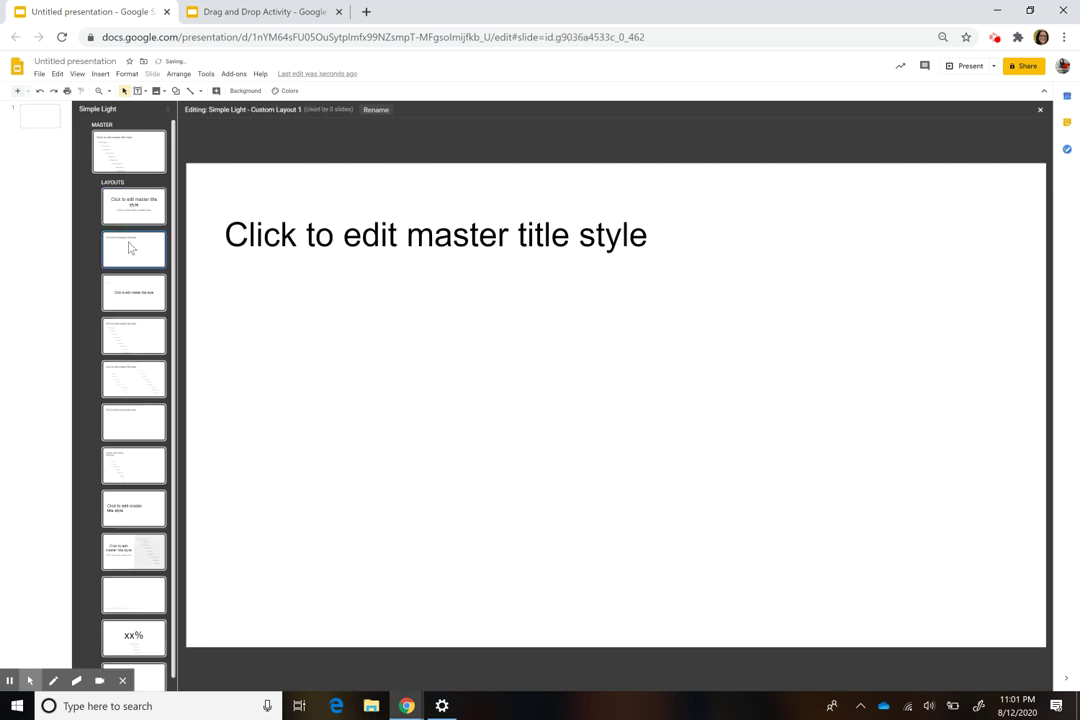
- Delete the master title placeholder from the new custom layout
click(133, 248)
triple_click(280, 237)
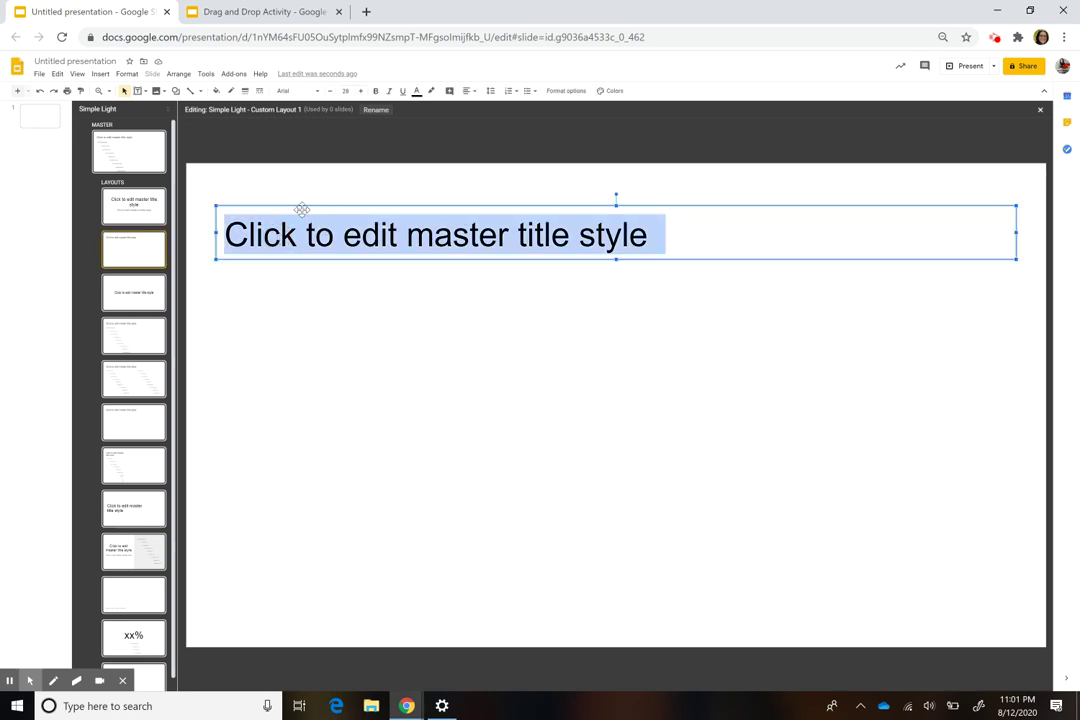
key(Escape)
key(Delete)
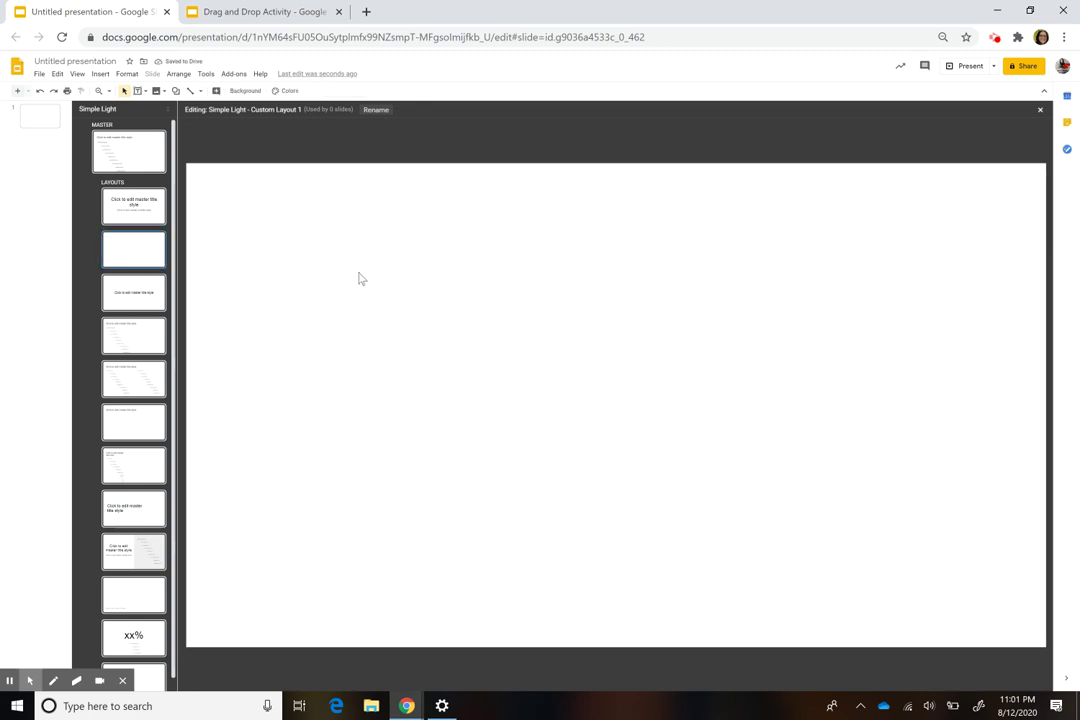
- Set the custom layout's background to a solid light blue
click(135, 252)
click(246, 91)
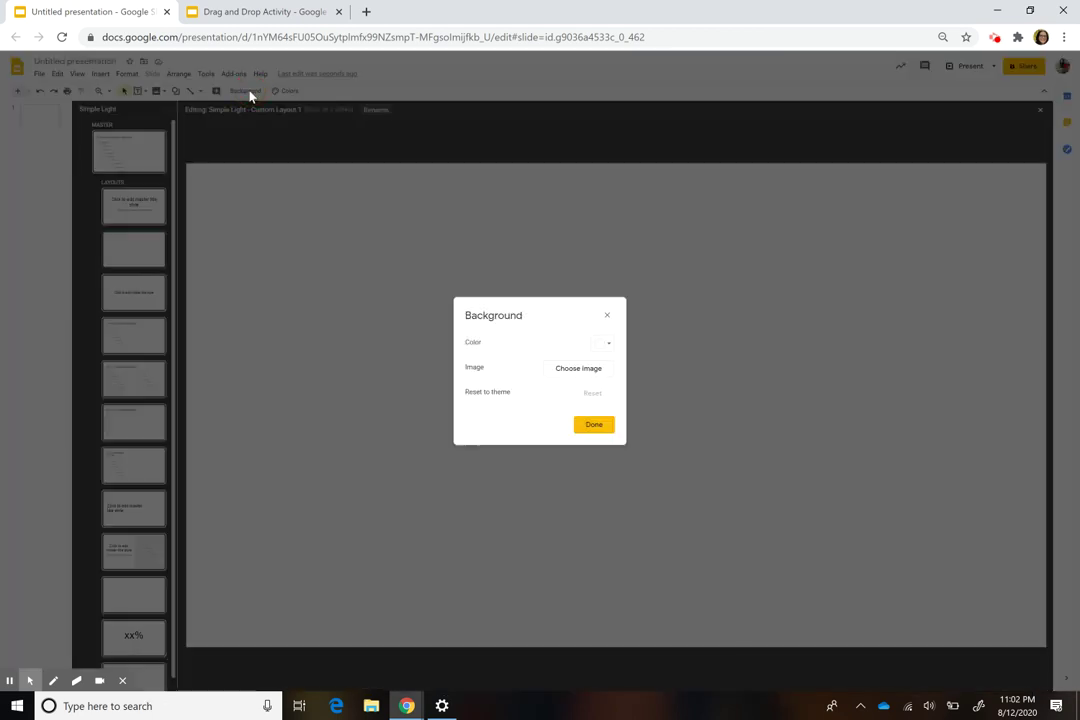
click(606, 343)
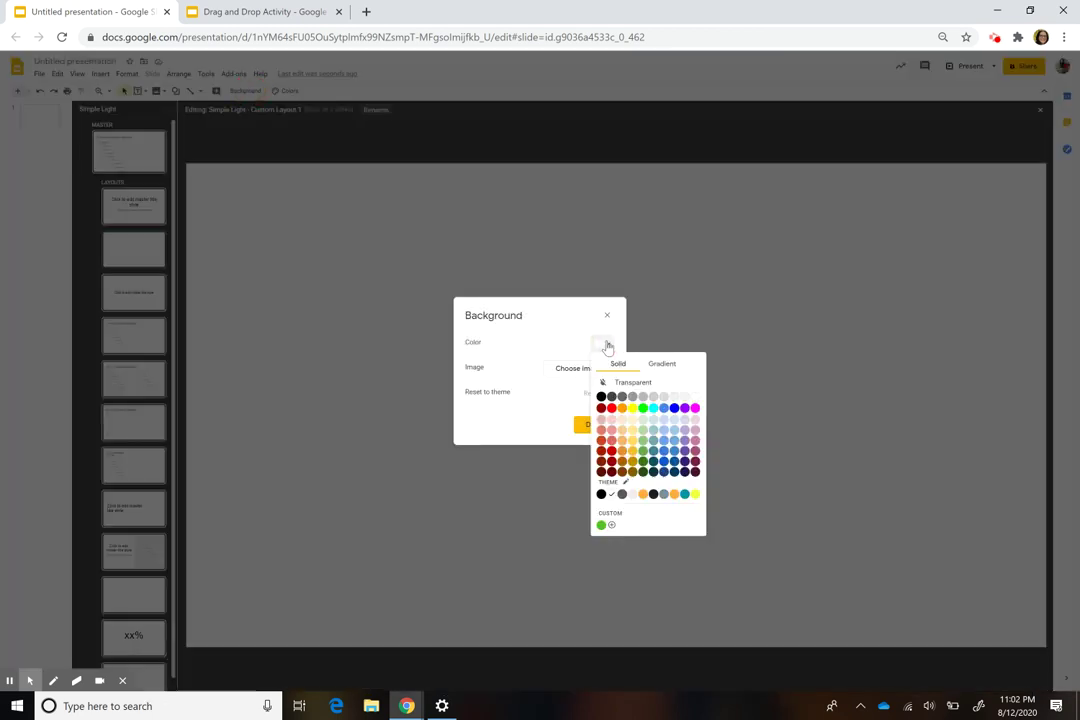
click(683, 443)
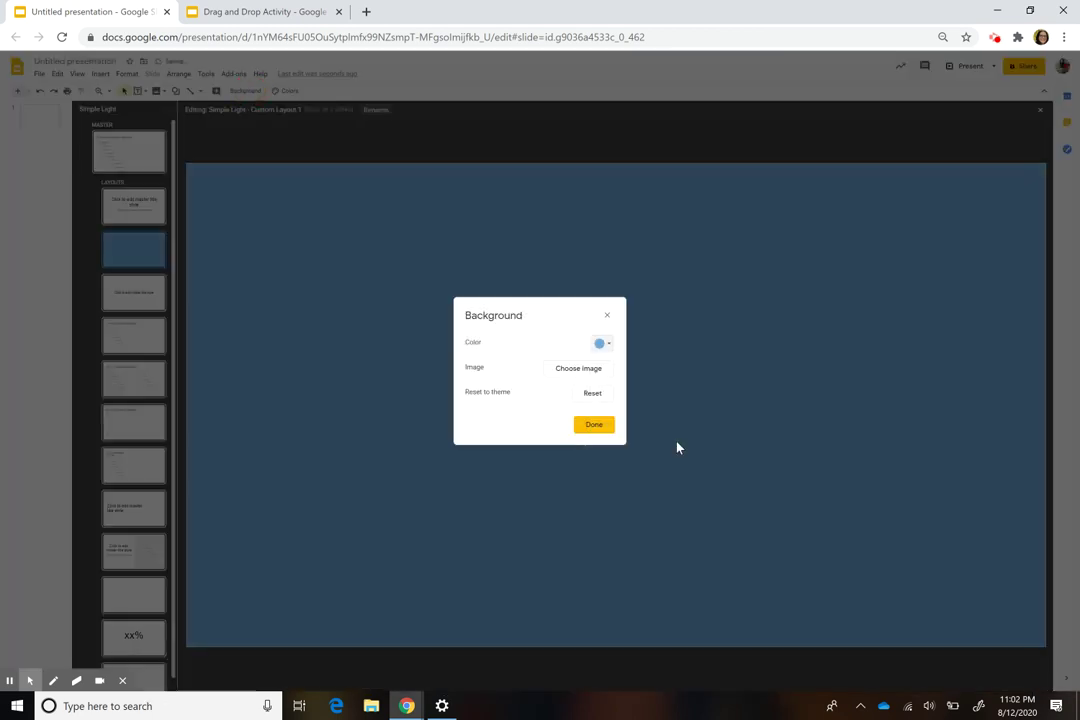
click(594, 425)
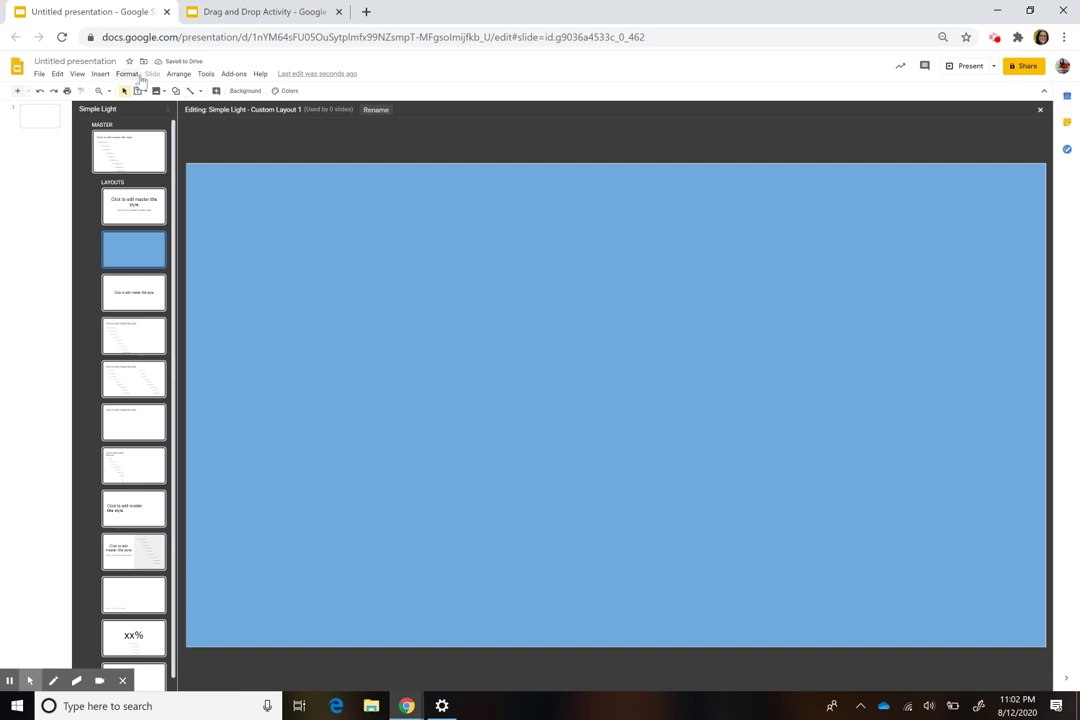
click(100, 74)
click(133, 106)
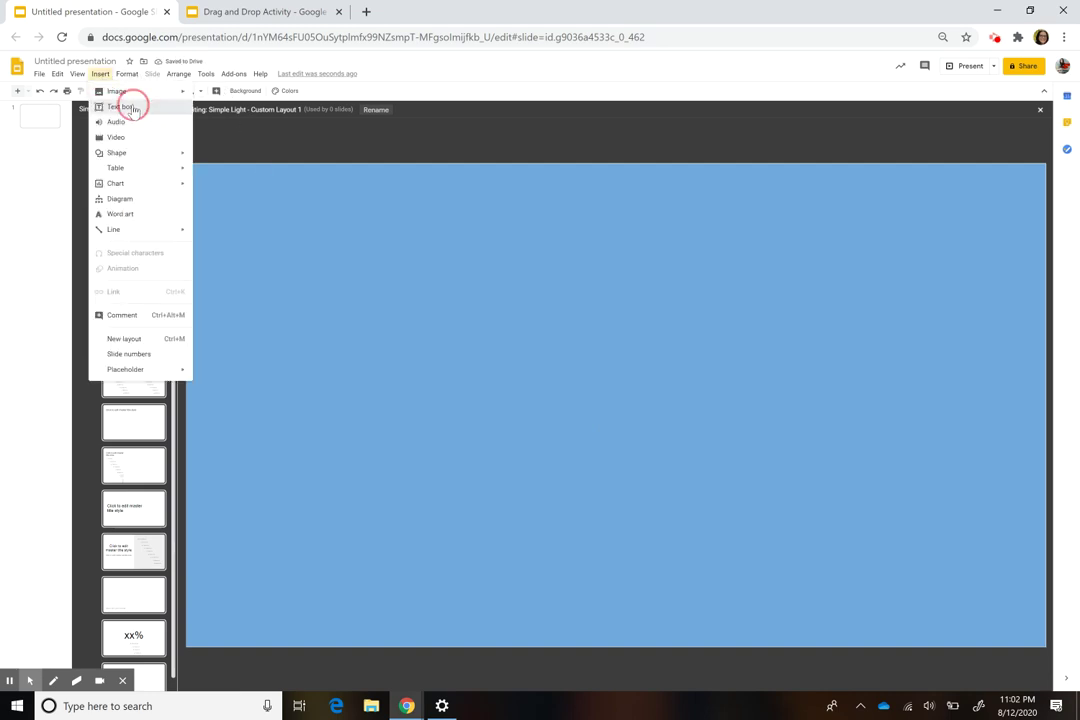
drag(187, 457, 1078, 645)
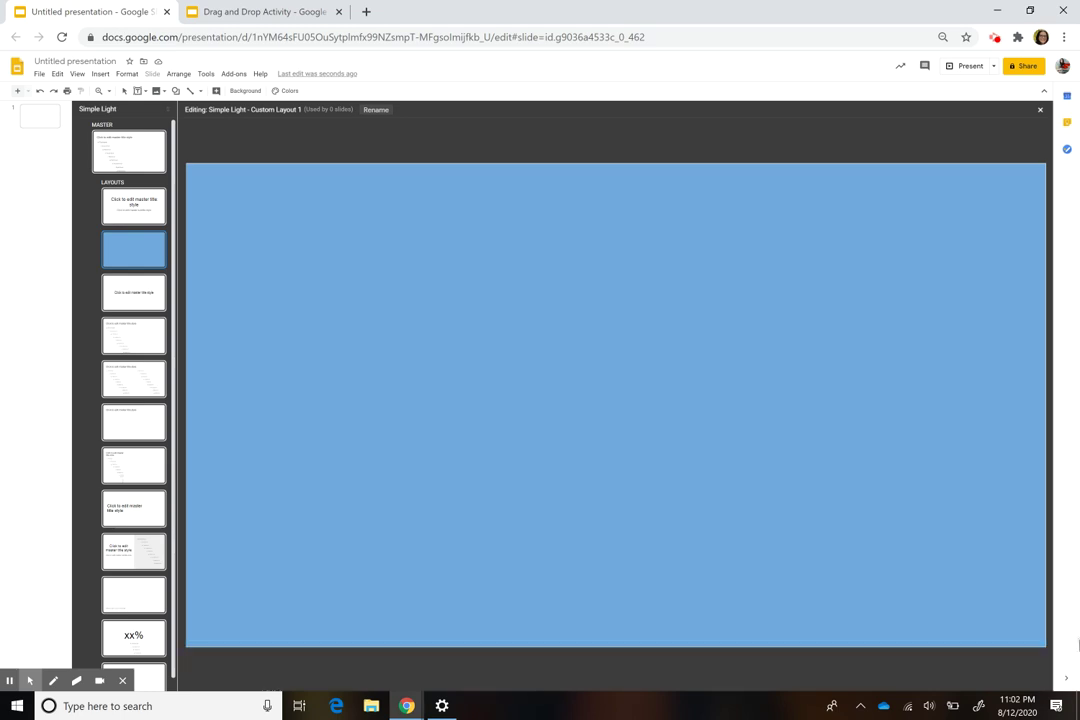
click(371, 513)
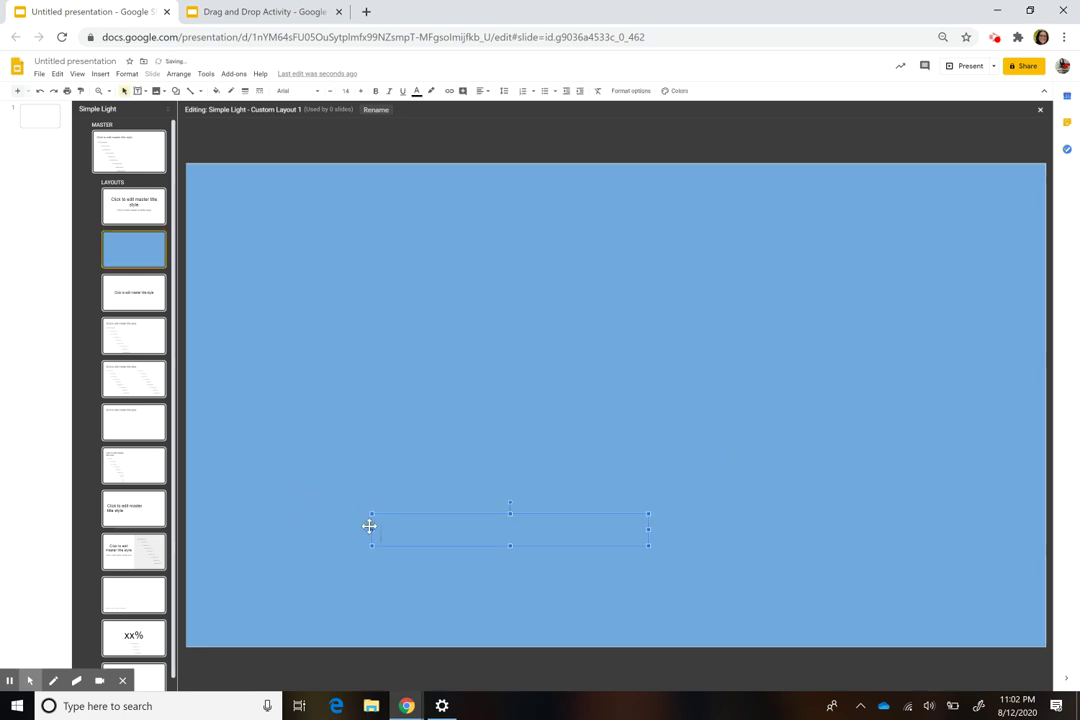
click(371, 513)
key(Delete)
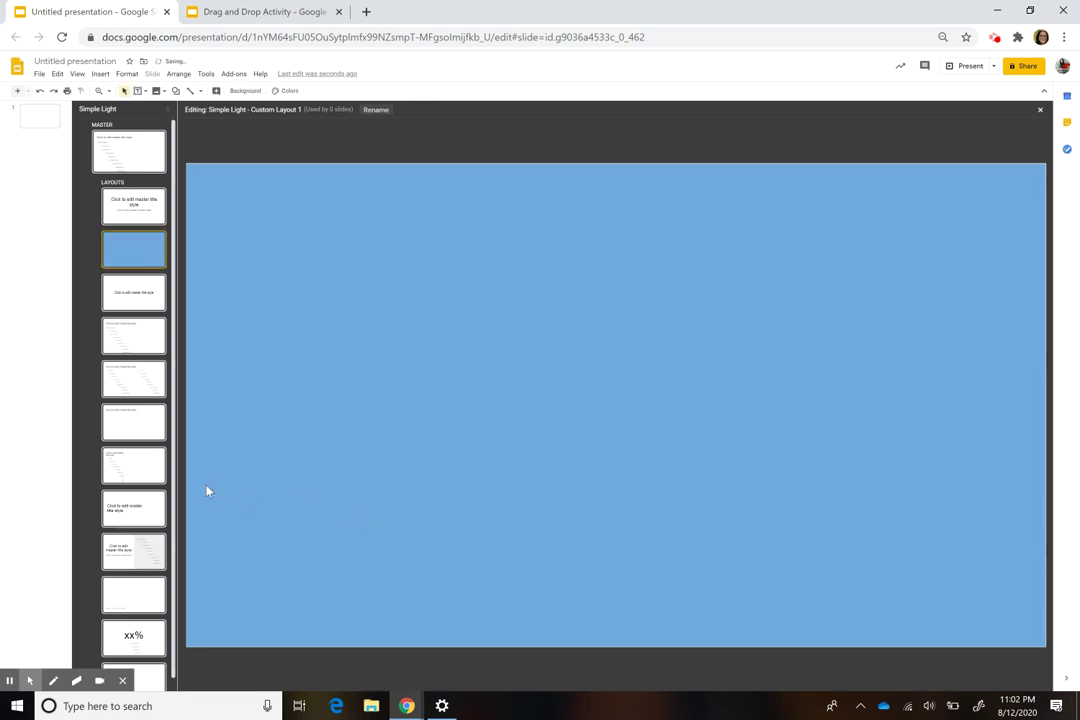
- Insert a text box spanning the full width of the custom layout and covering roughly its lower third
click(100, 74)
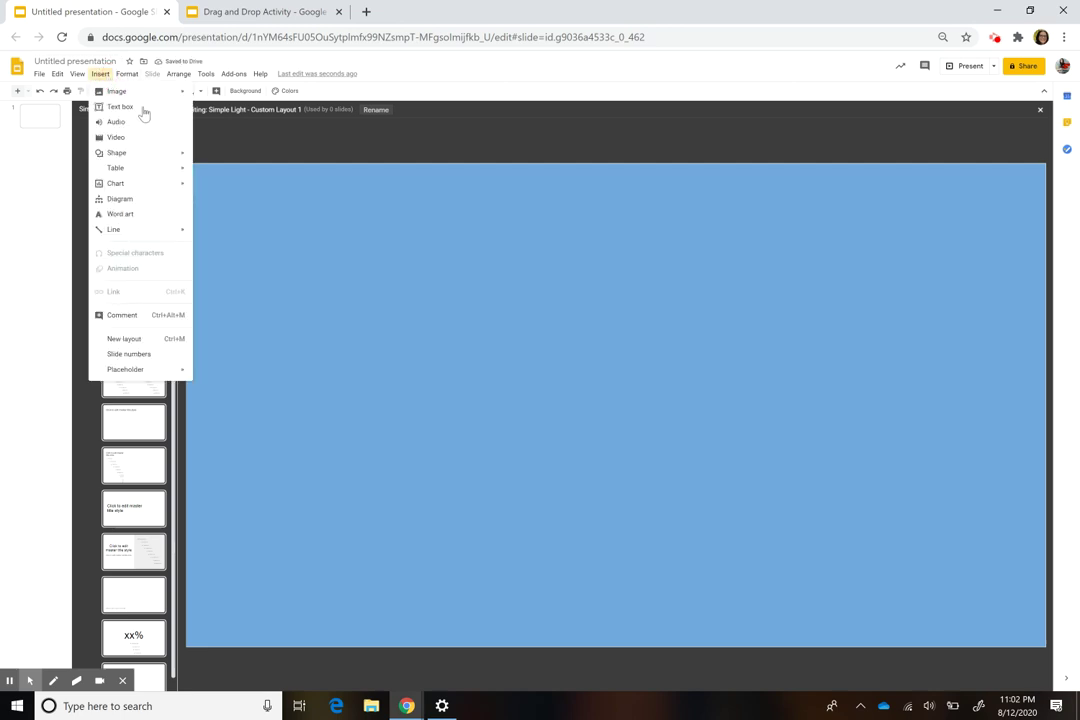
mouse_move(127, 74)
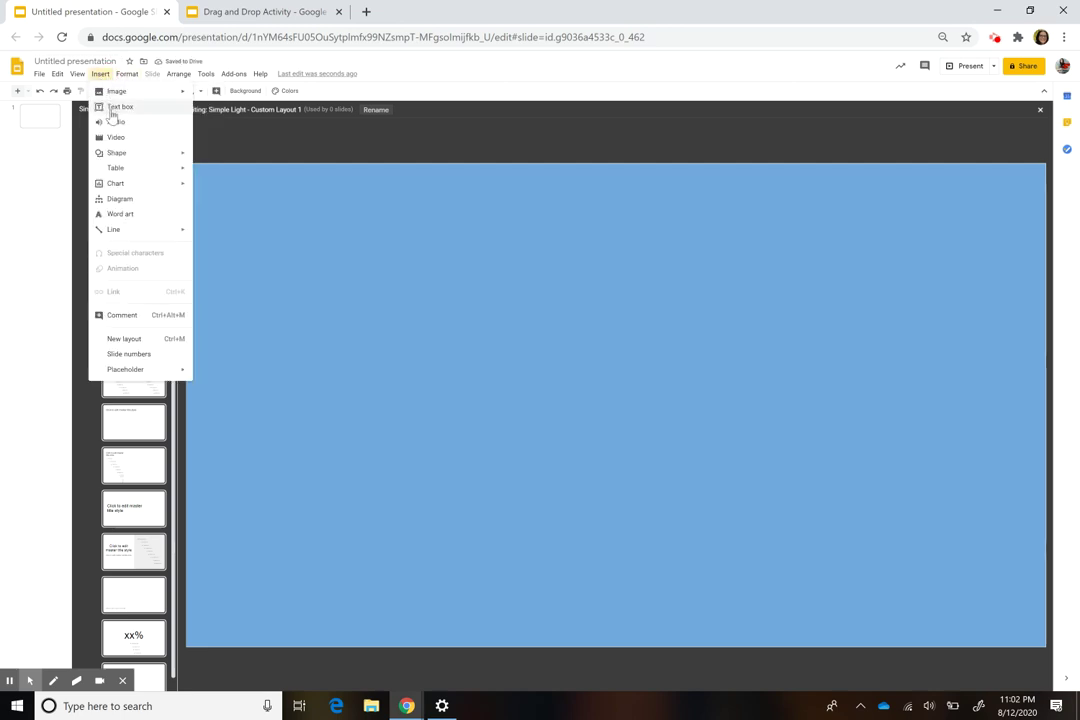
click(120, 106)
drag(190, 468, 537, 630)
drag(614, 627, 1046, 646)
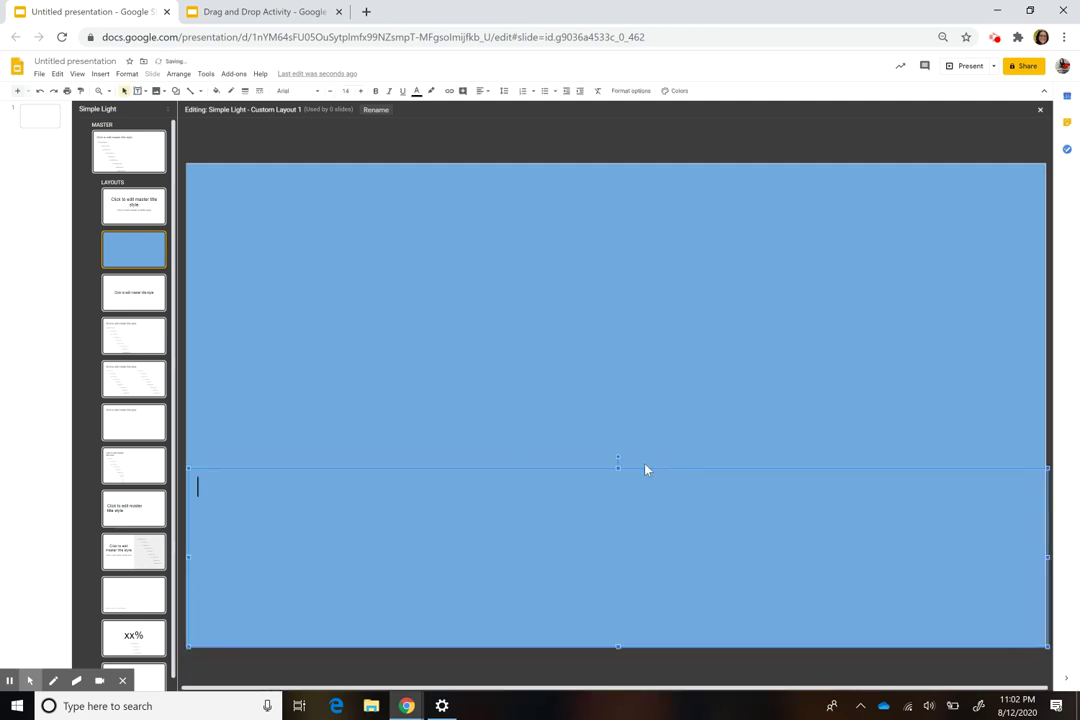
- Format the text box with a green fill and a new border colour, and widen it slightly past the layout's left edge
click(216, 91)
click(265, 204)
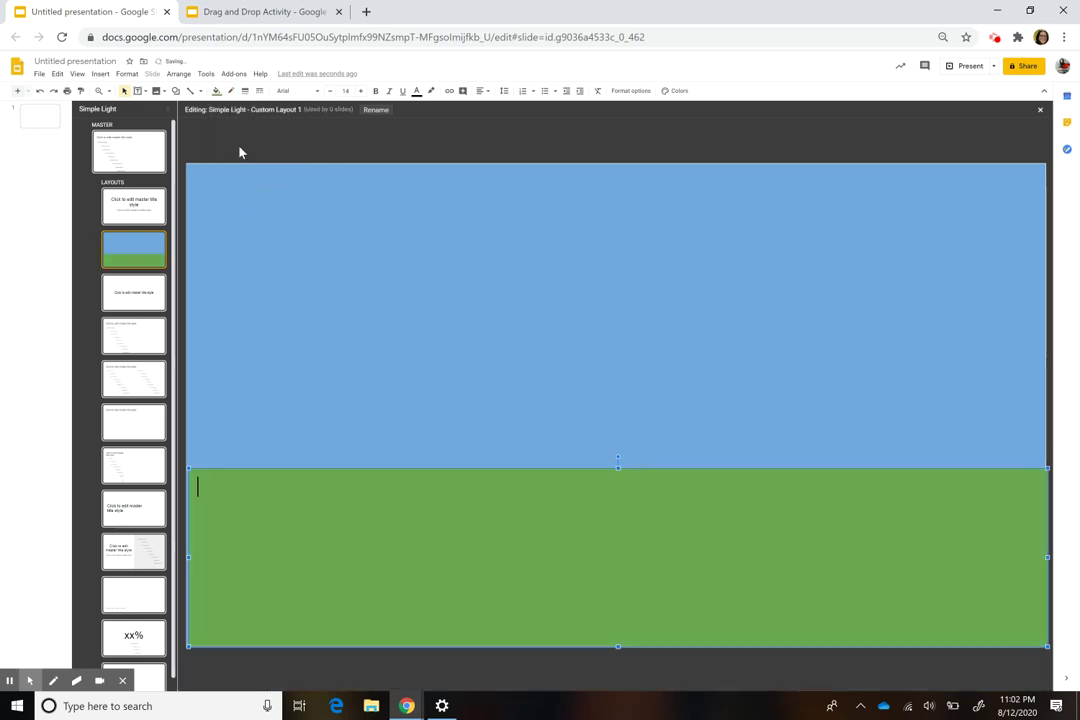
click(231, 91)
click(254, 112)
drag(188, 466, 182, 467)
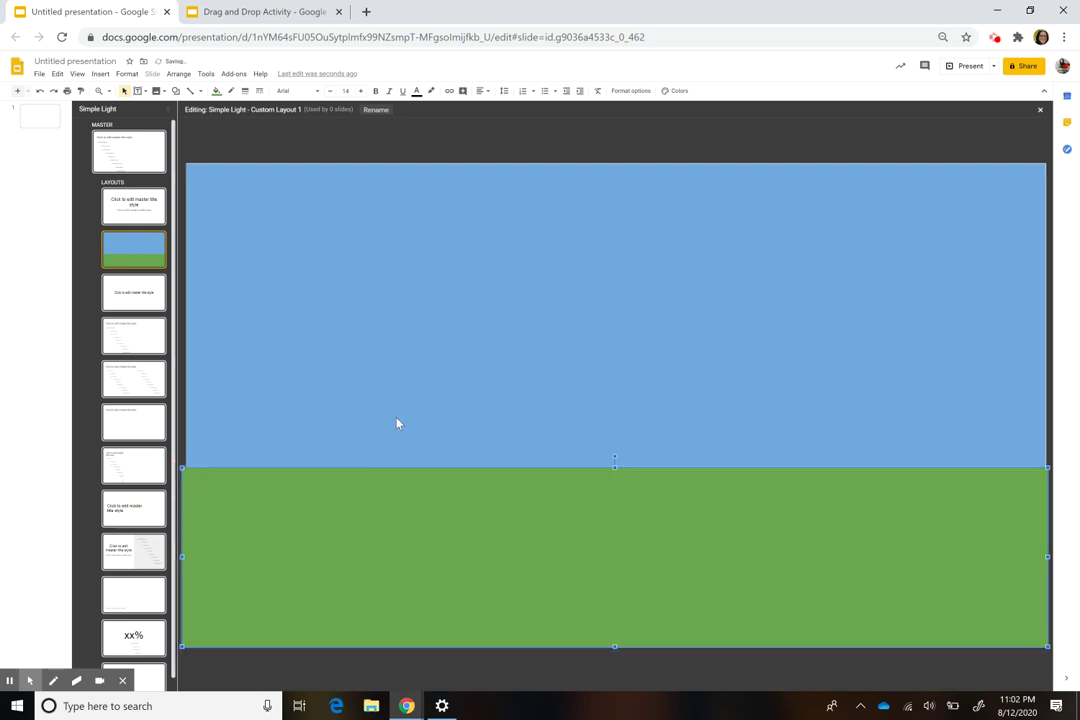
click(562, 393)
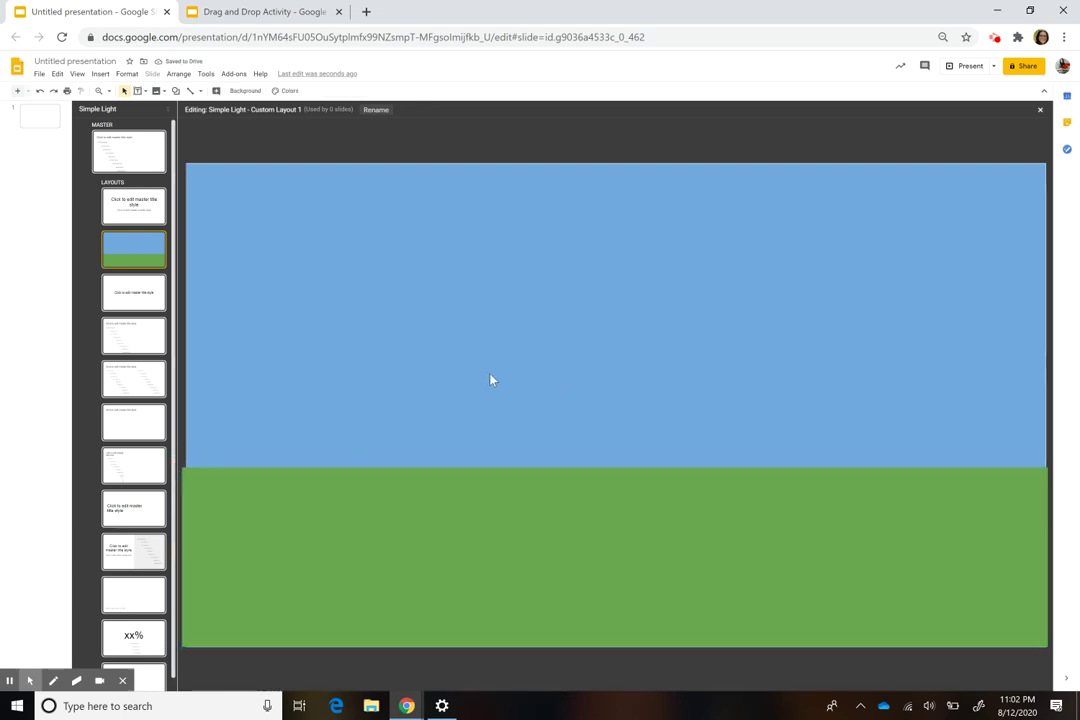
- Search the web for images of "transparent tree" to insert into the custom layout
click(101, 74)
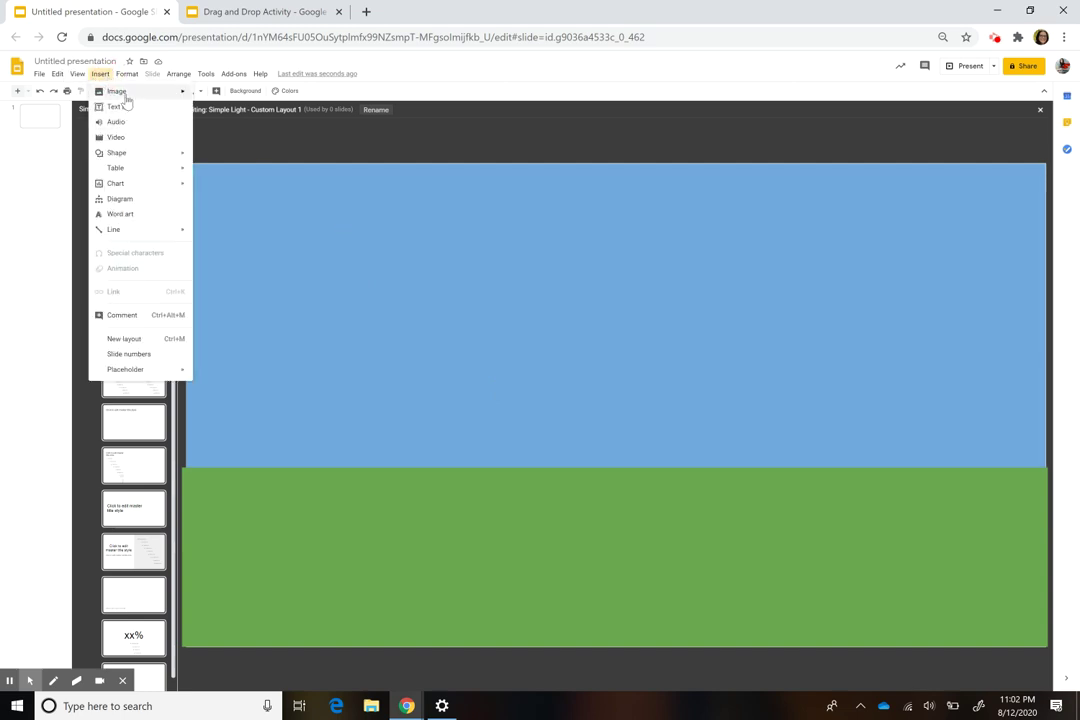
mouse_move(127, 97)
click(259, 113)
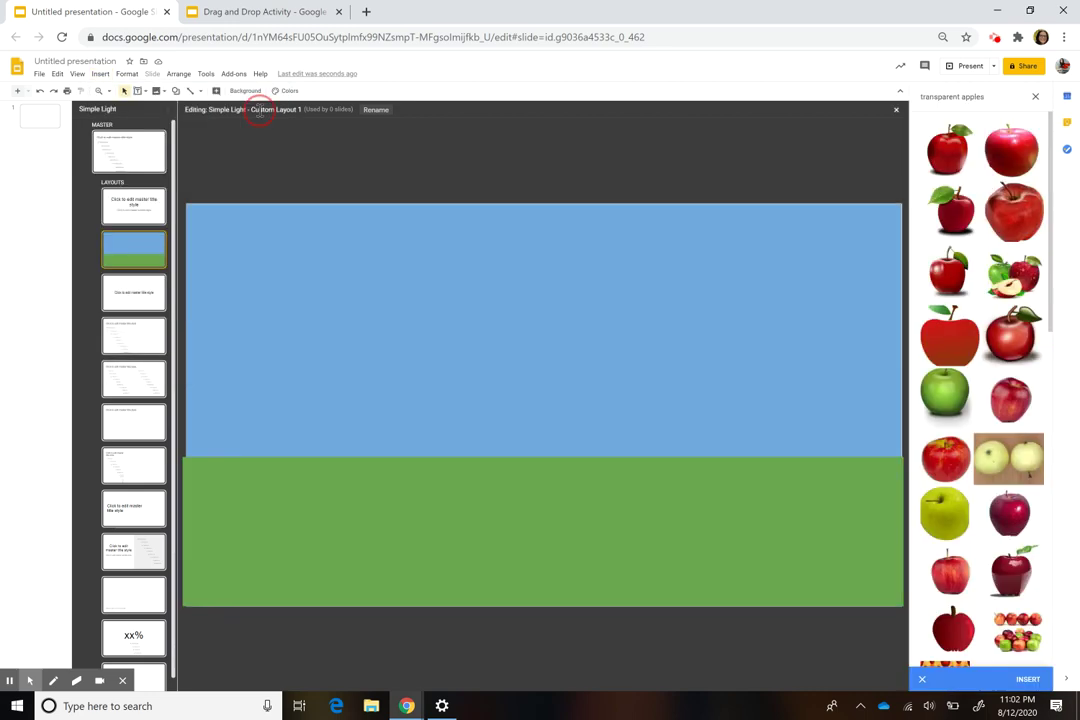
click(966, 100)
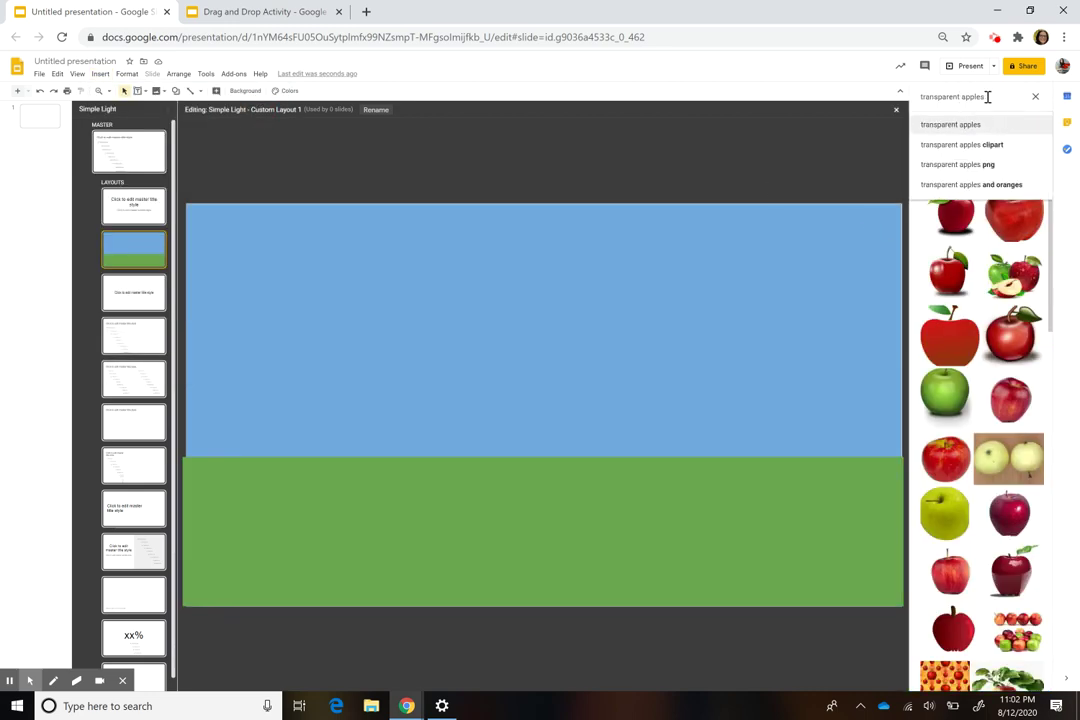
drag(987, 97, 964, 98)
key(BackSpace)
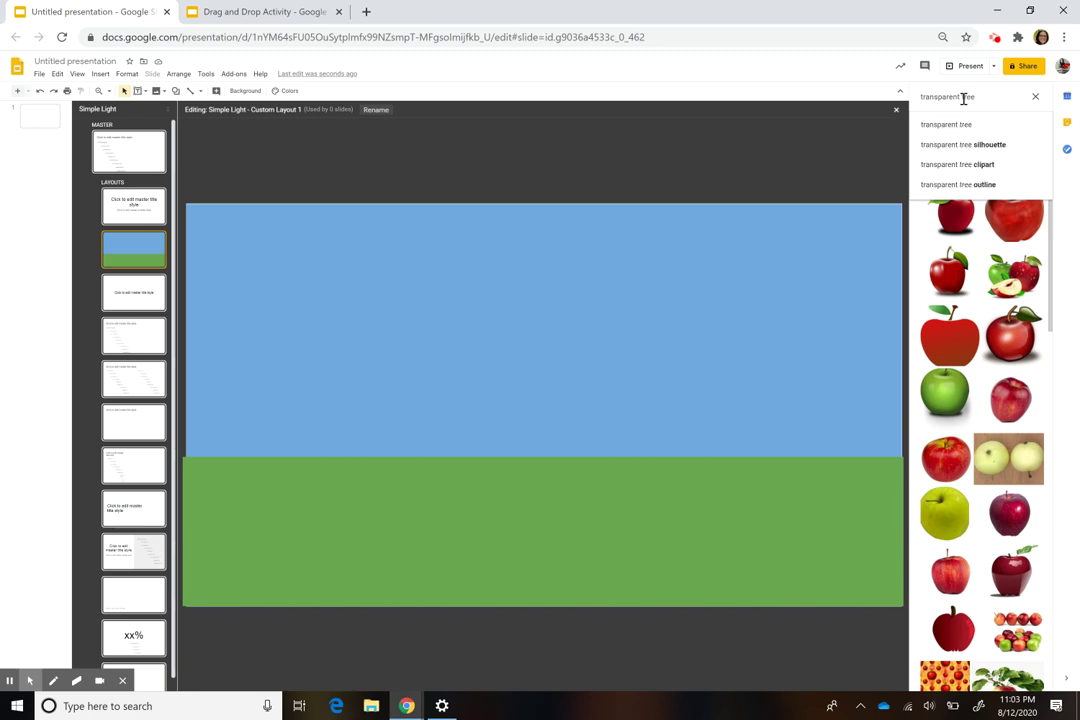
key(Return)
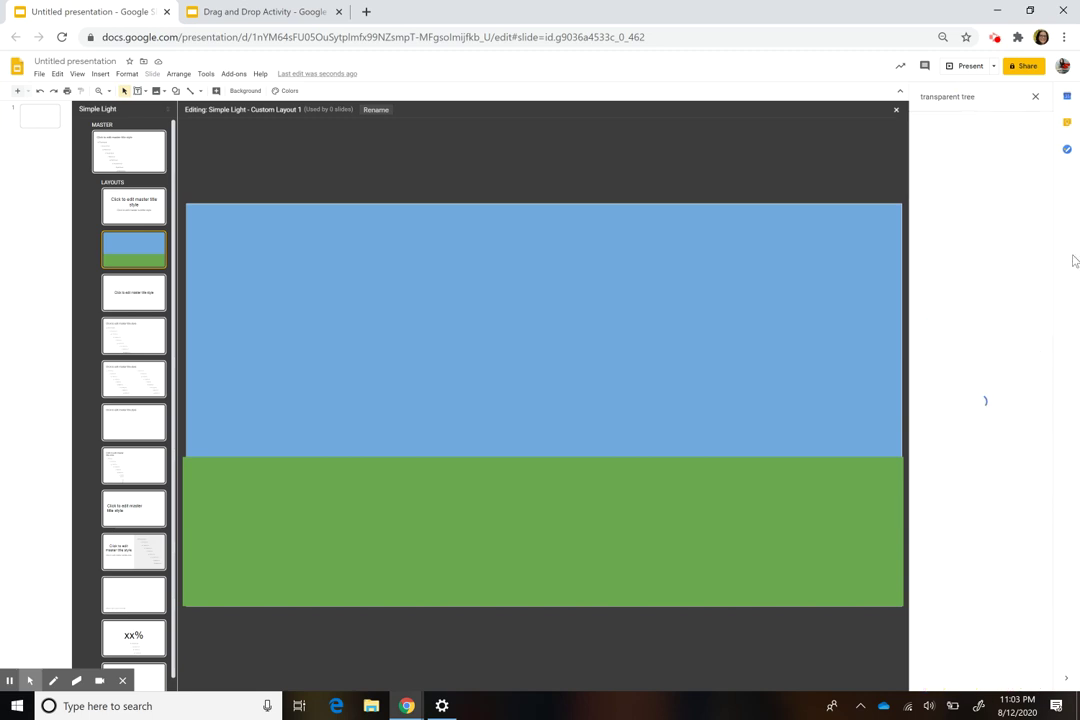
- Insert the cartoon tree with separate green leaves and a brown trunk, enlarged and standing on the grass in the layout's left half
scroll(1030, 480, down, 5)
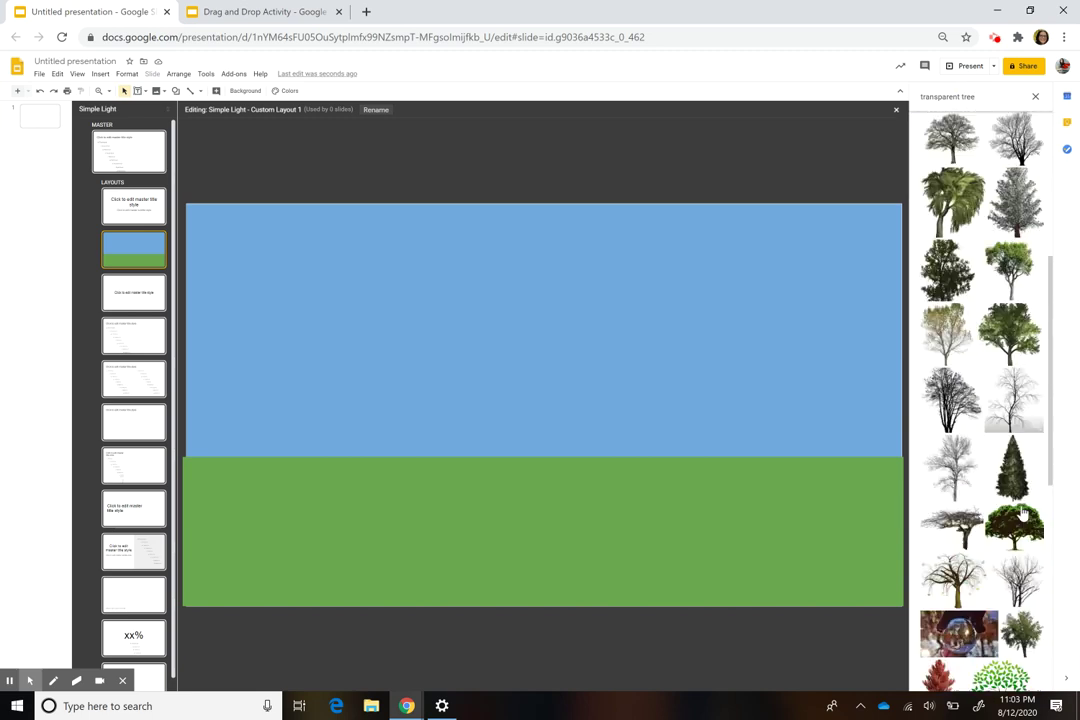
scroll(1024, 512, down, 10)
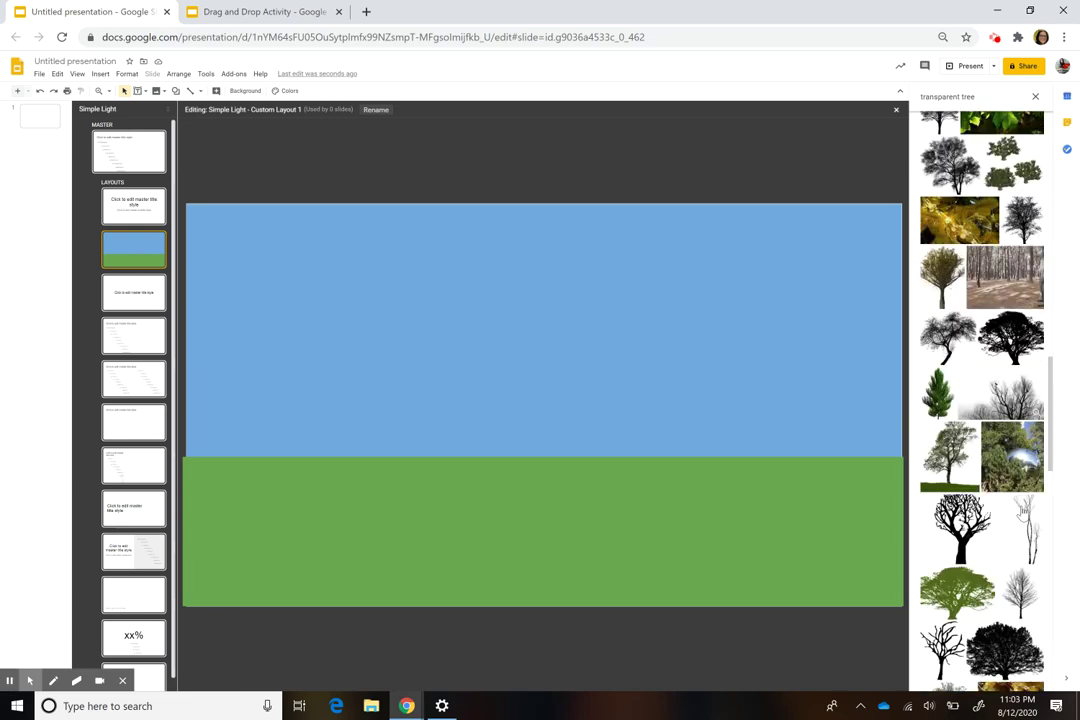
scroll(1022, 513, down, 5)
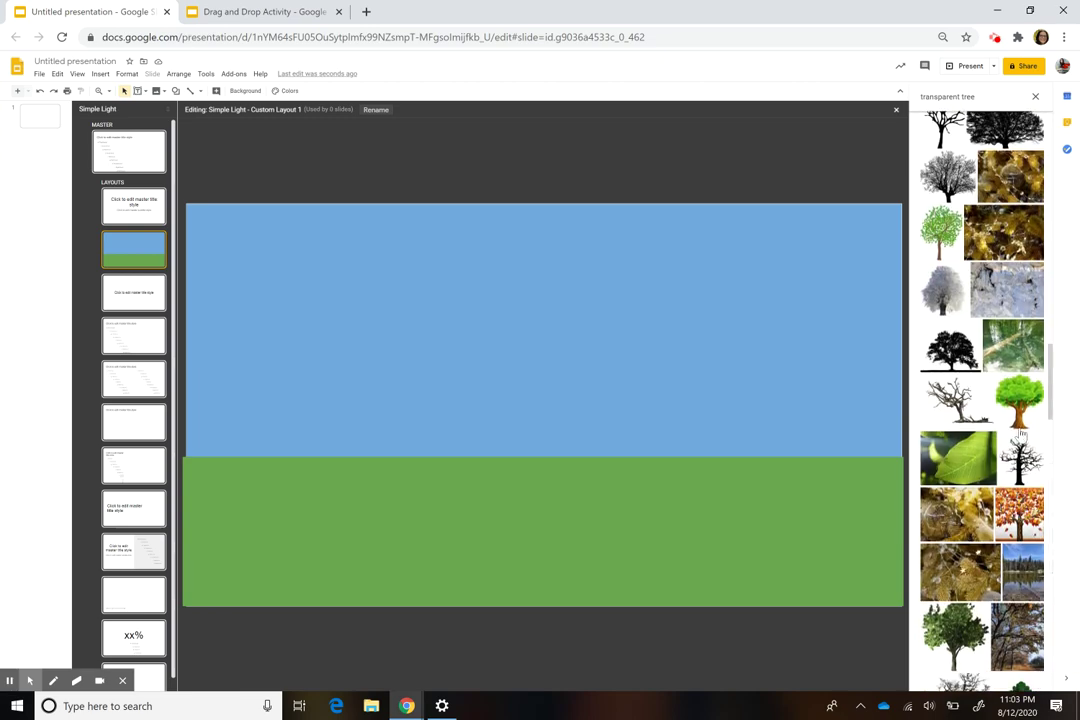
scroll(1017, 400, up, 10)
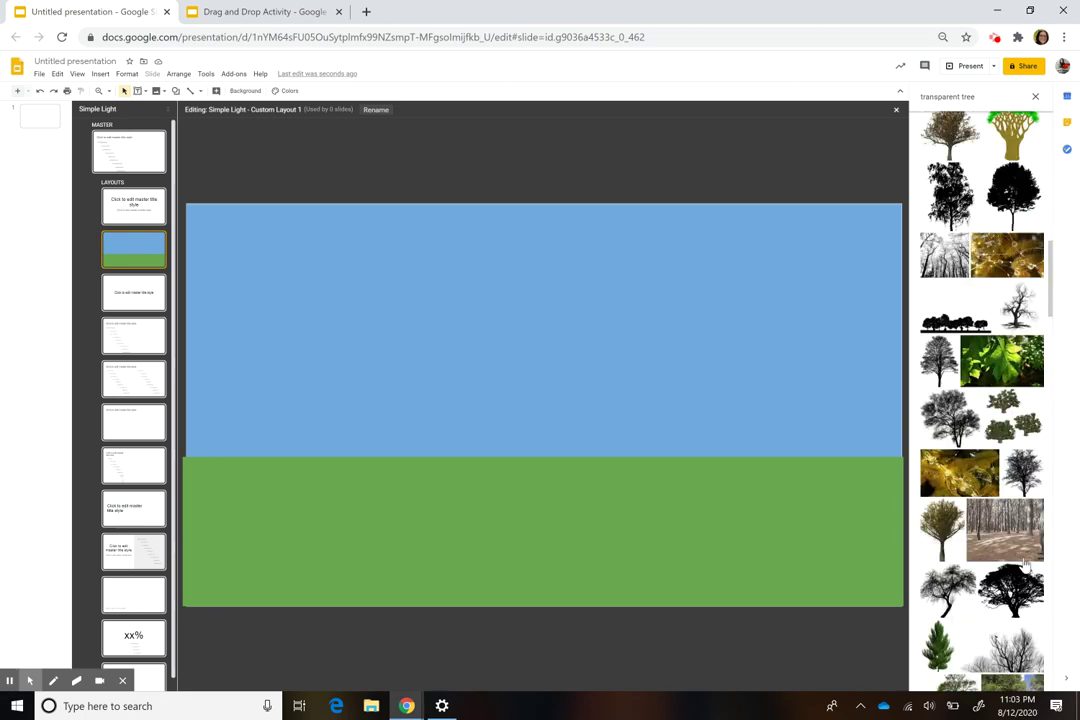
scroll(1024, 567, up, 2)
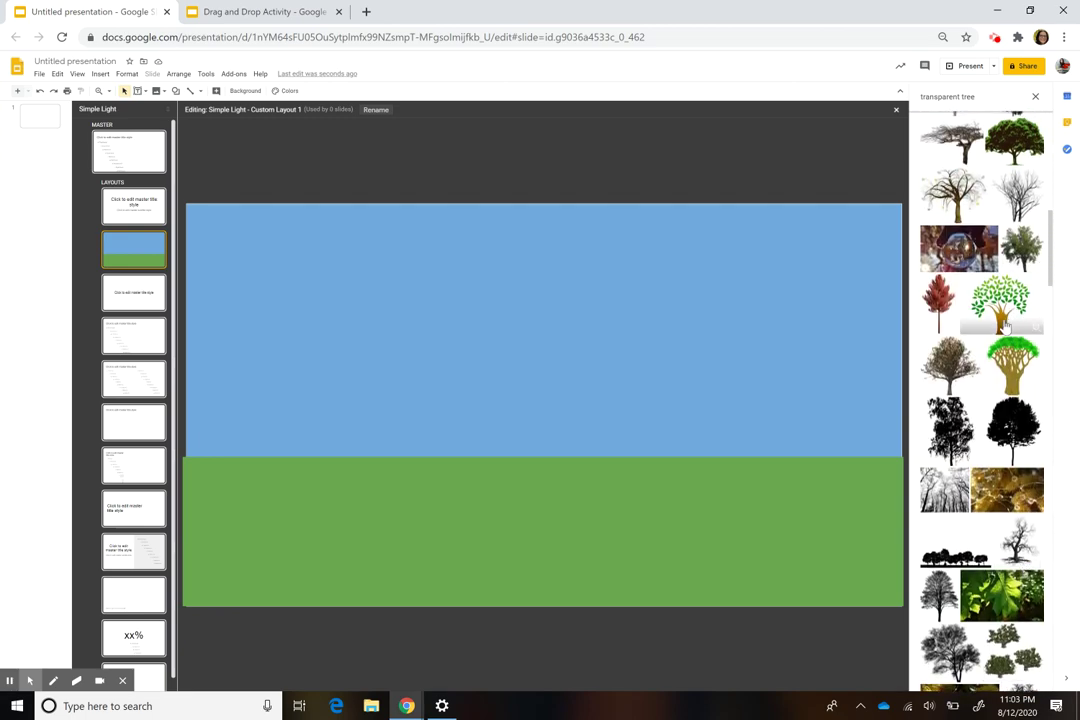
mouse_move(1003, 305)
mouse_down()
mouse_move(538, 438)
mouse_move(287, 410)
mouse_up()
click(367, 460)
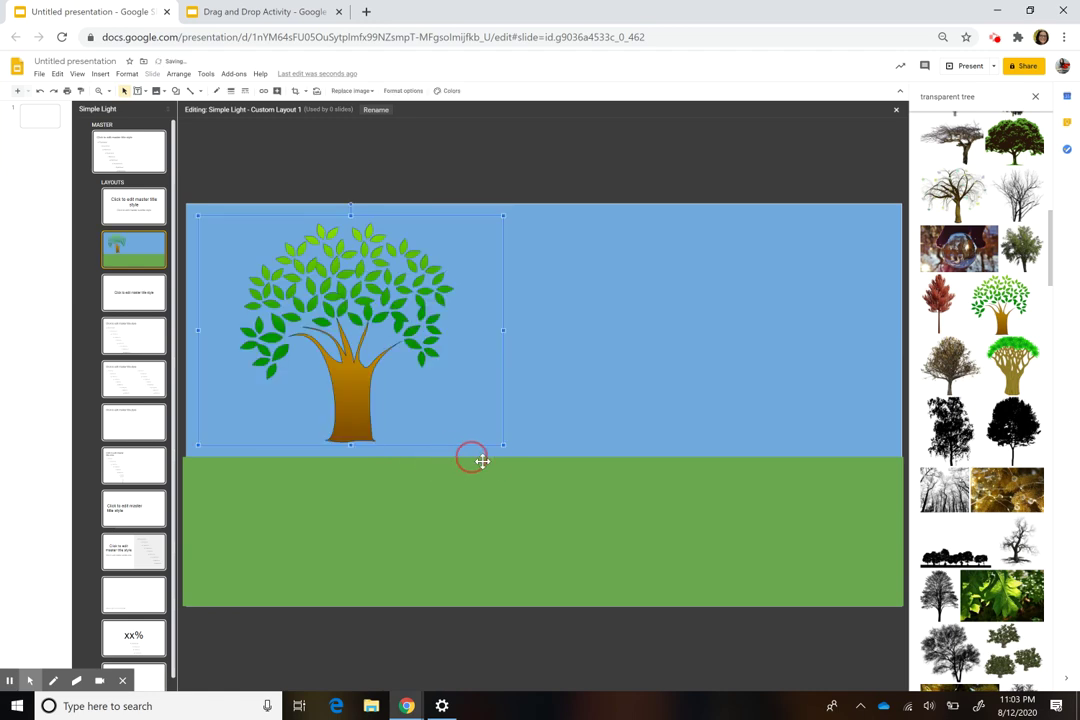
drag(505, 447, 592, 540)
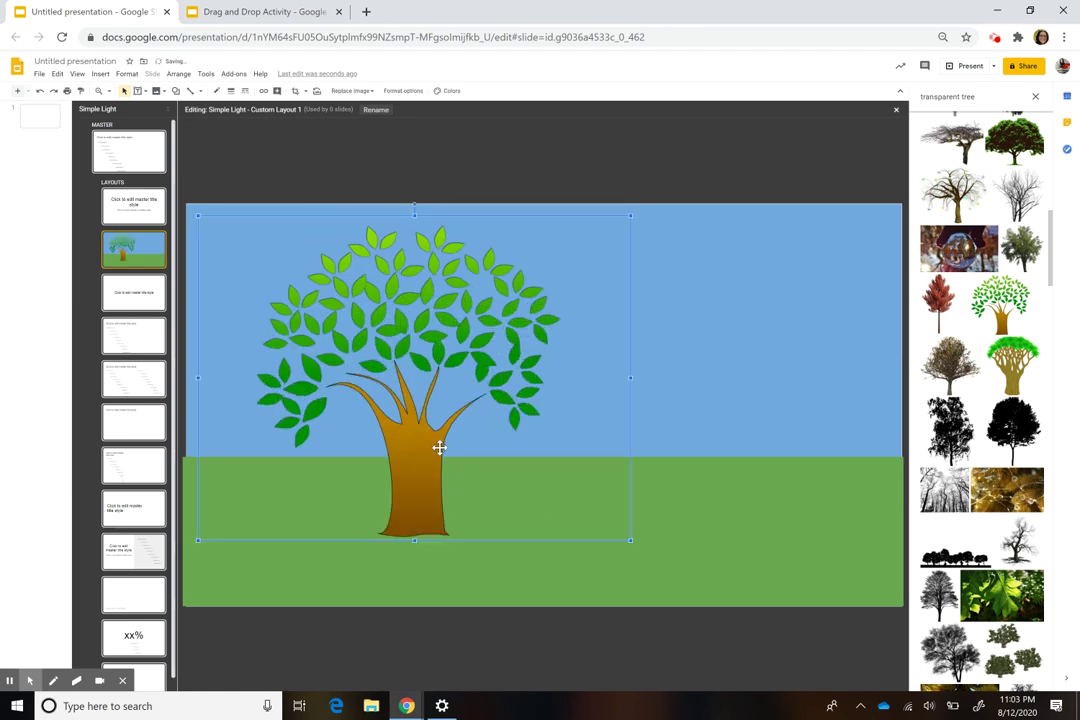
drag(439, 446, 398, 470)
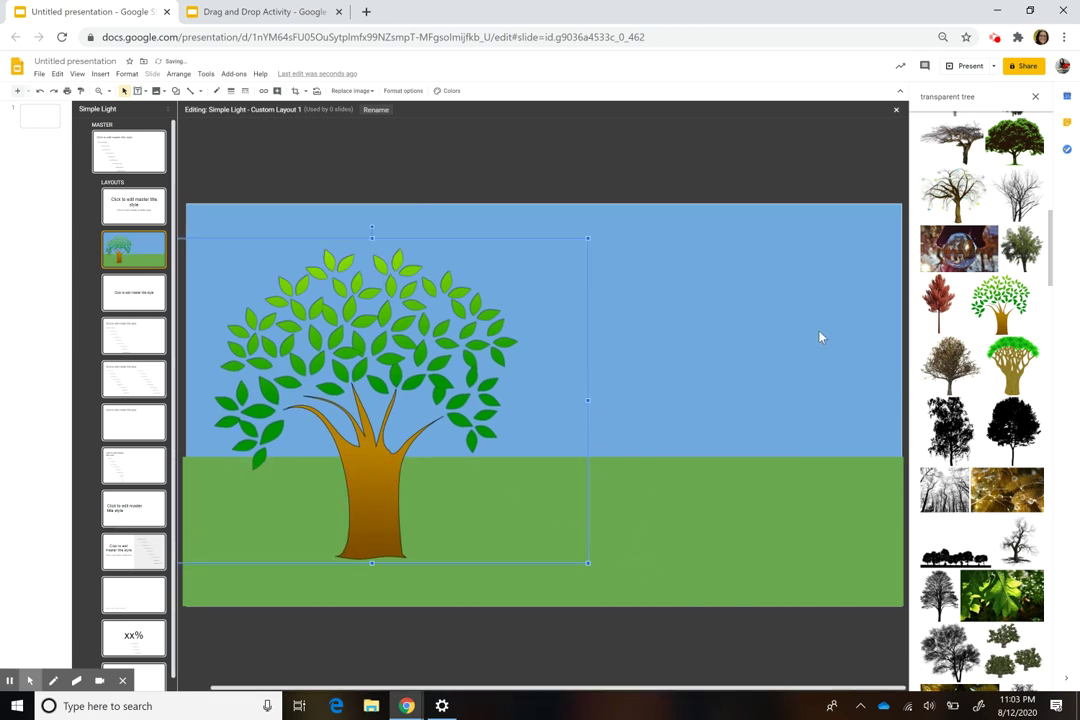
- Search for "transparent basket" images and insert the empty reddish-brown basket with two handles into the custom layout
click(1010, 96)
key(BackSpace)
key(BackSpace)
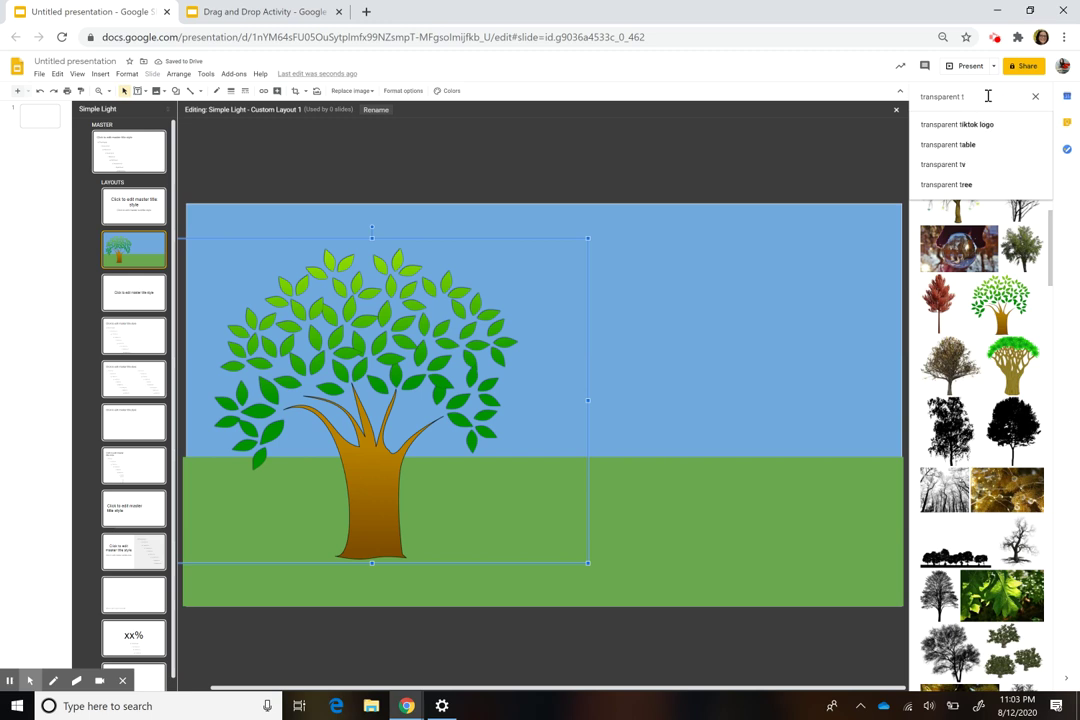
text(baske)
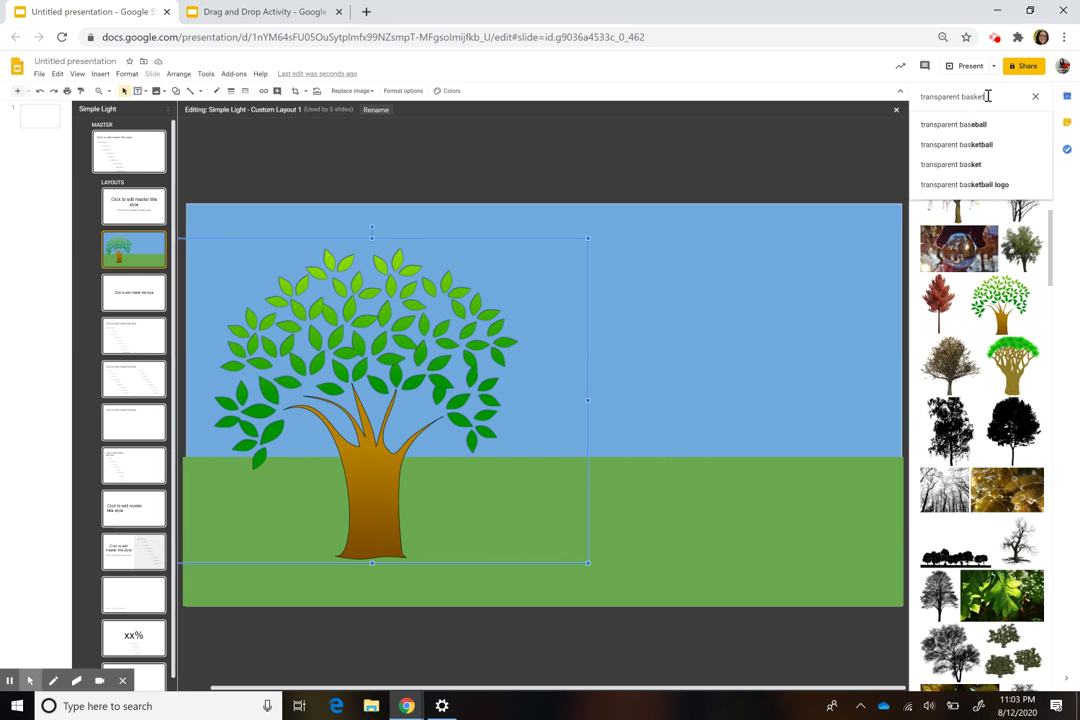
text(t)
key(Return)
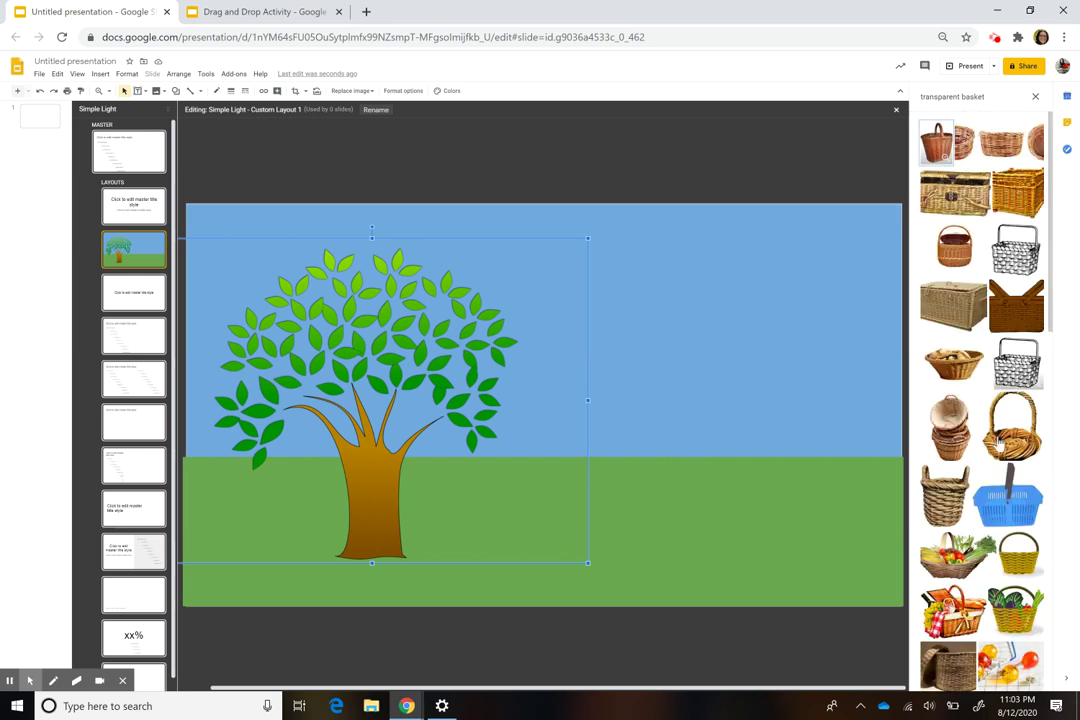
scroll(998, 443, down, 5)
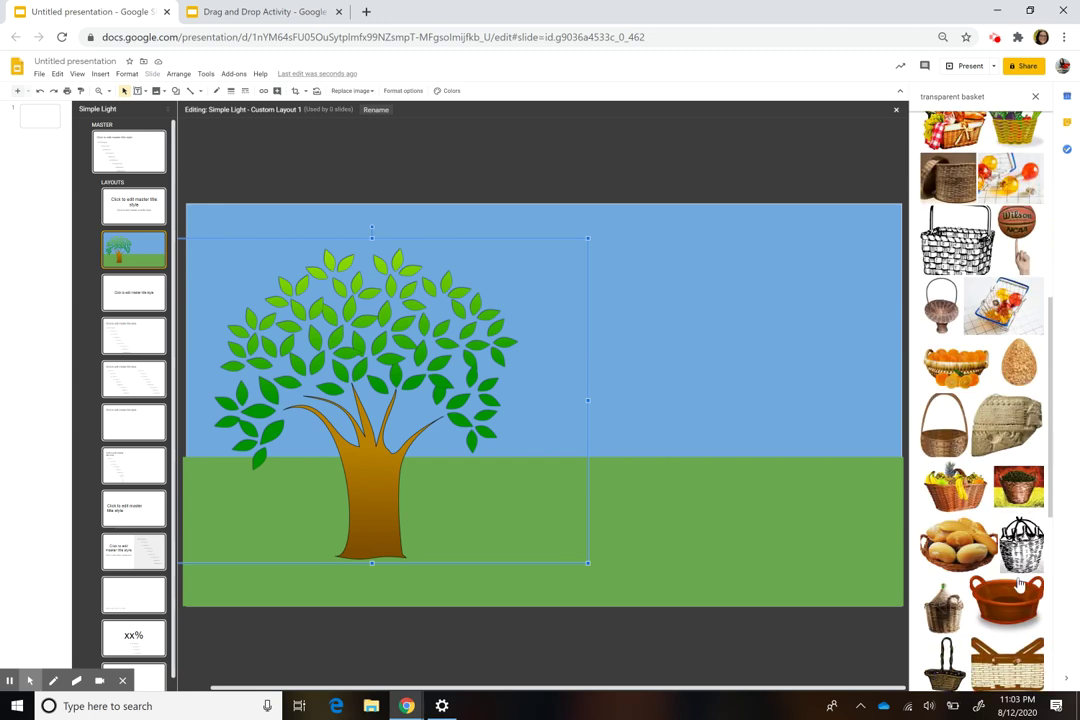
drag(1020, 585, 672, 480)
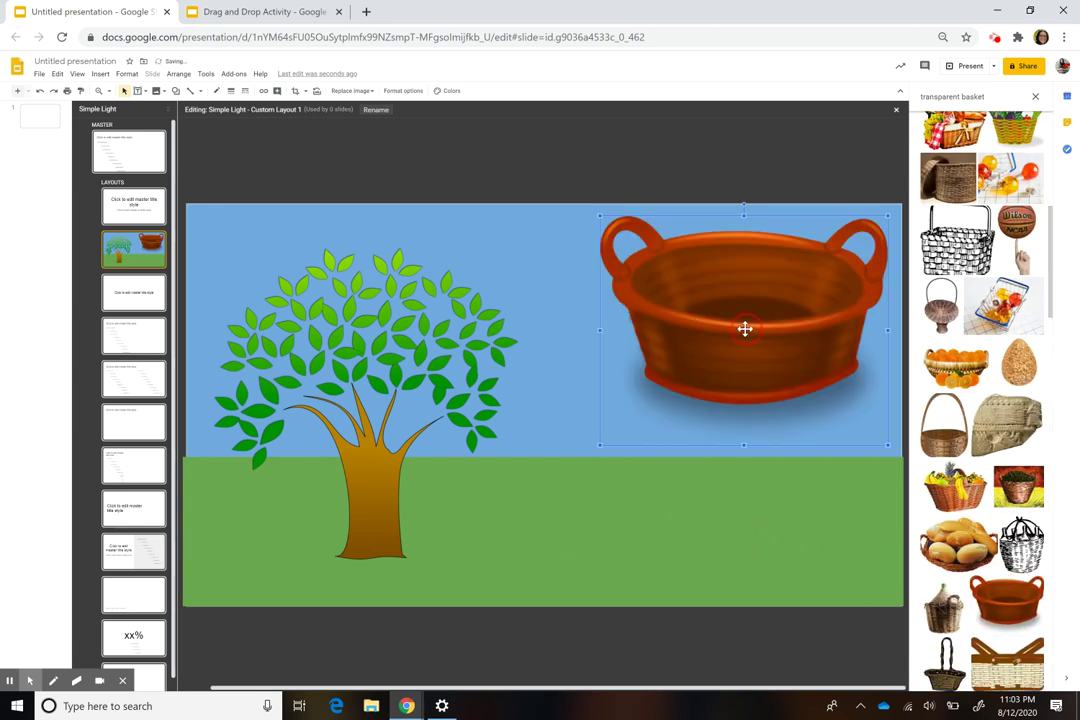
- Shrink the basket to roughly a quarter of the layout's width and place it on the grass in the right half
drag(745, 328, 723, 511)
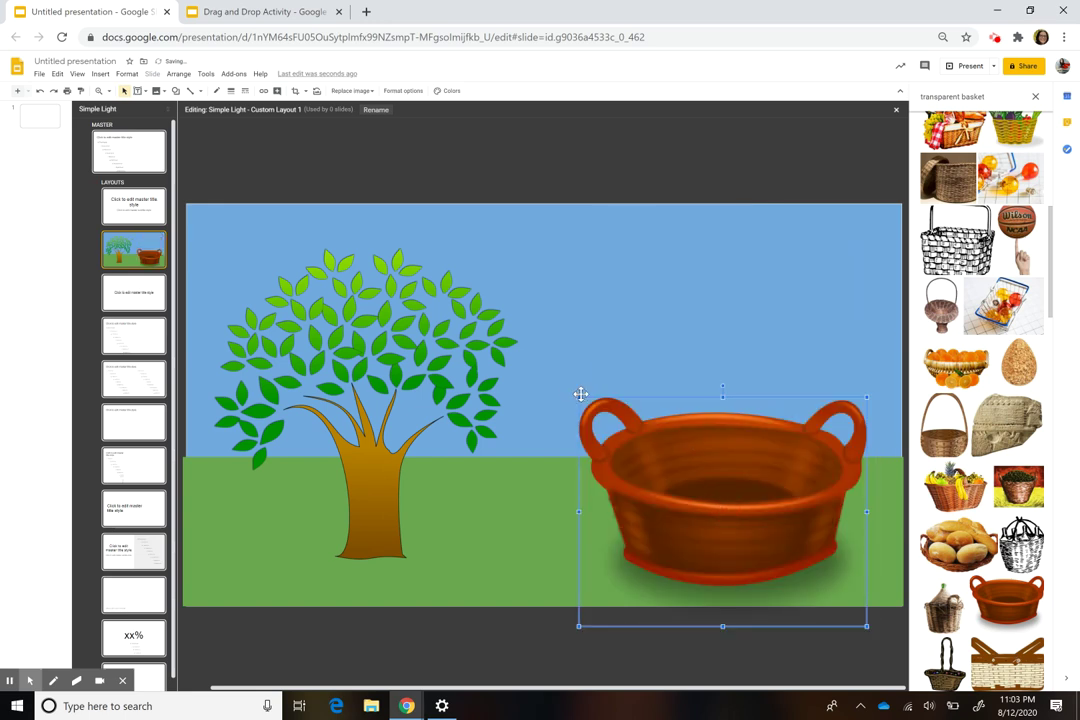
drag(578, 397, 697, 453)
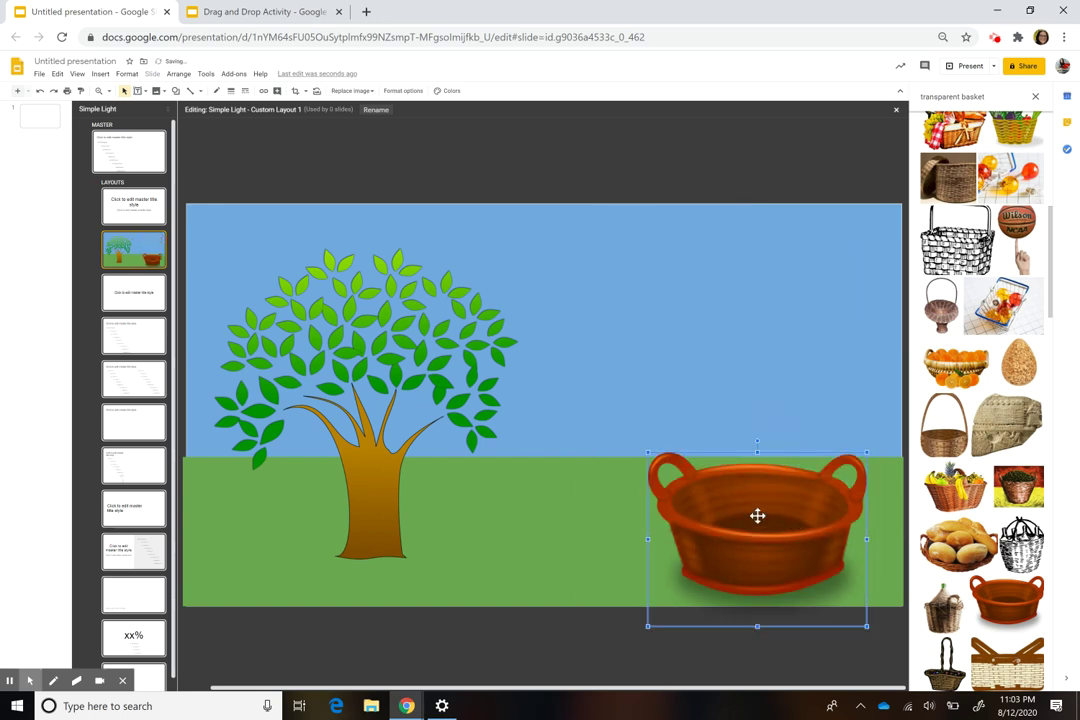
drag(740, 494, 721, 474)
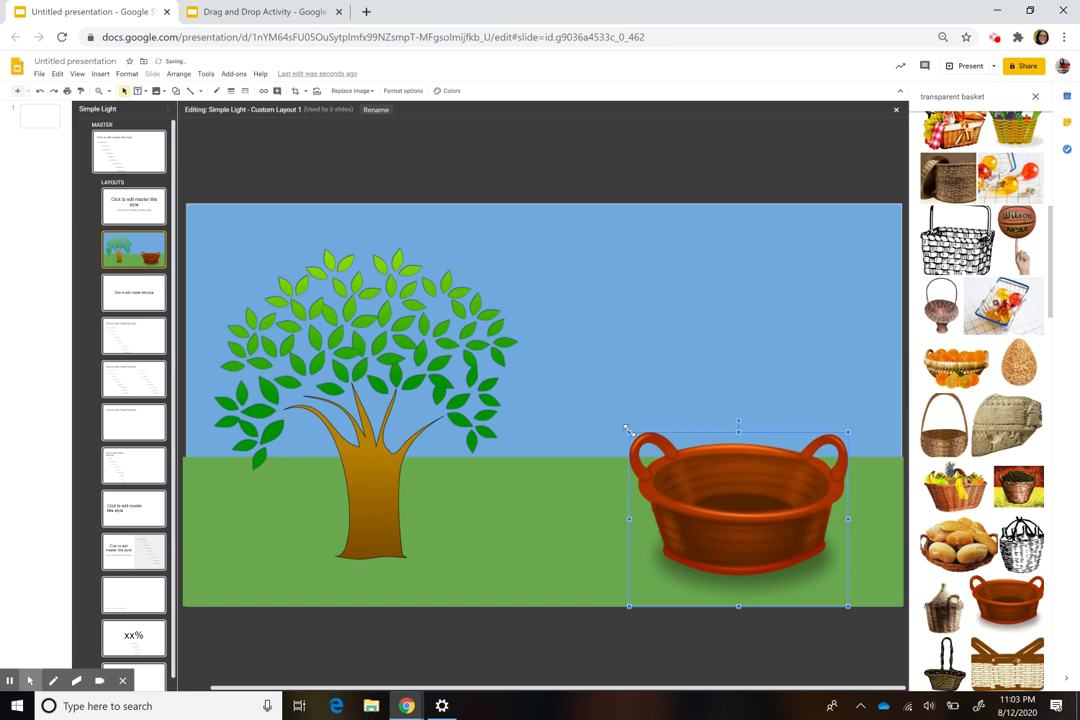
drag(627, 430, 690, 459)
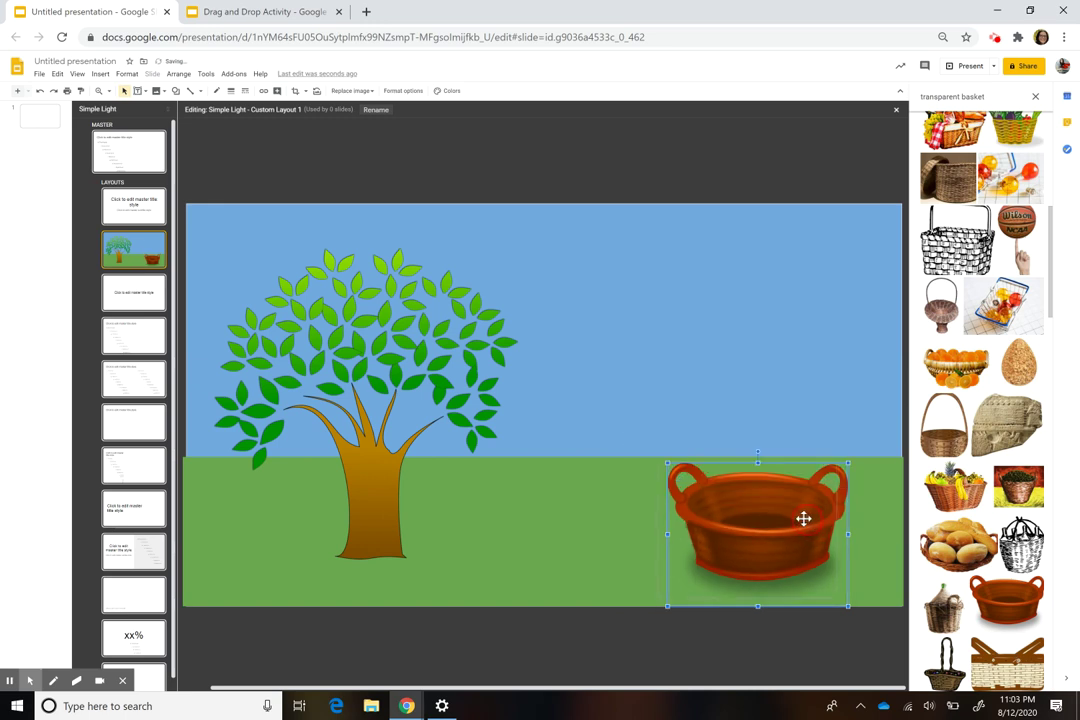
drag(803, 518, 785, 510)
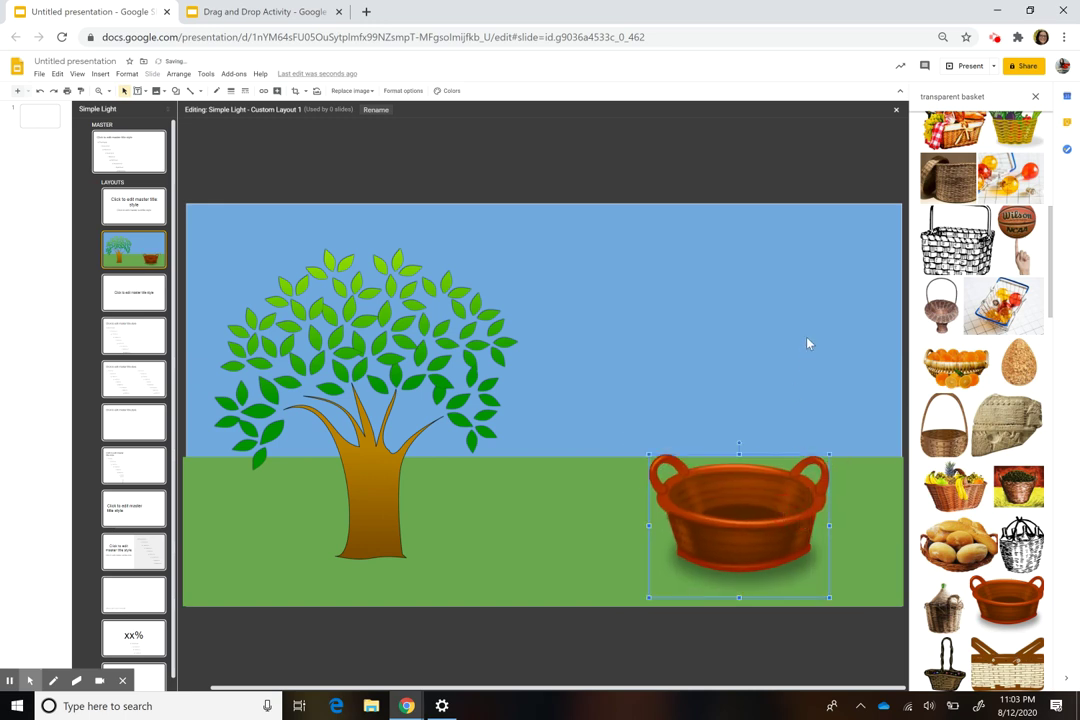
click(725, 365)
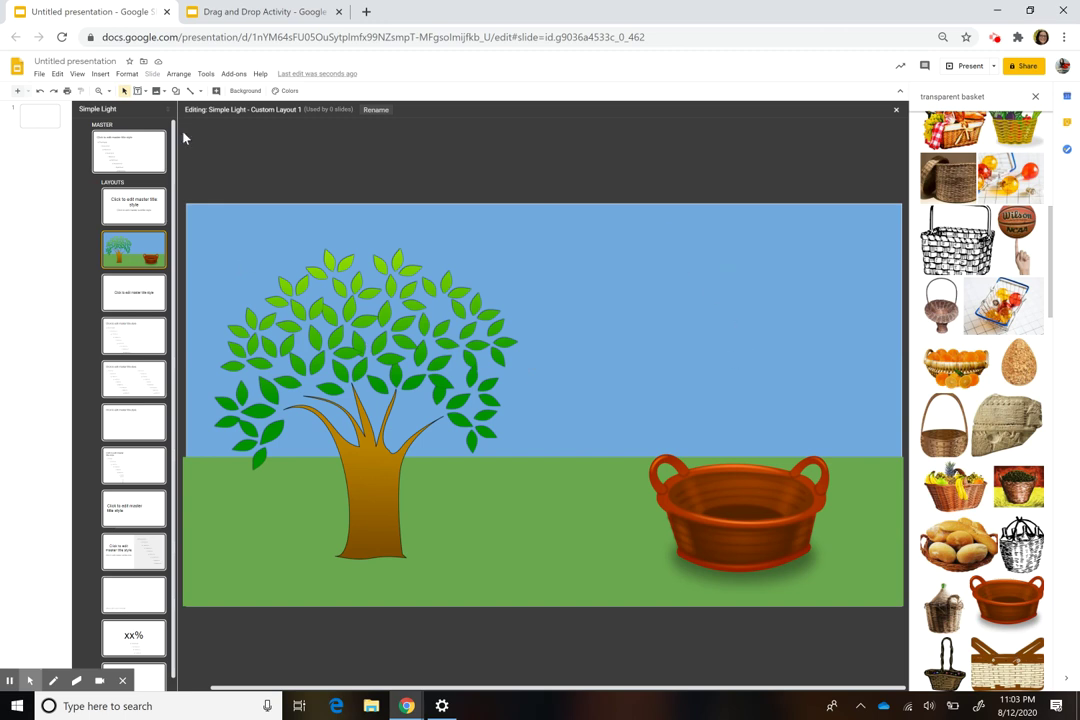
- Apply Custom Layout 1 to slide 1
click(47, 118)
right_click(47, 123)
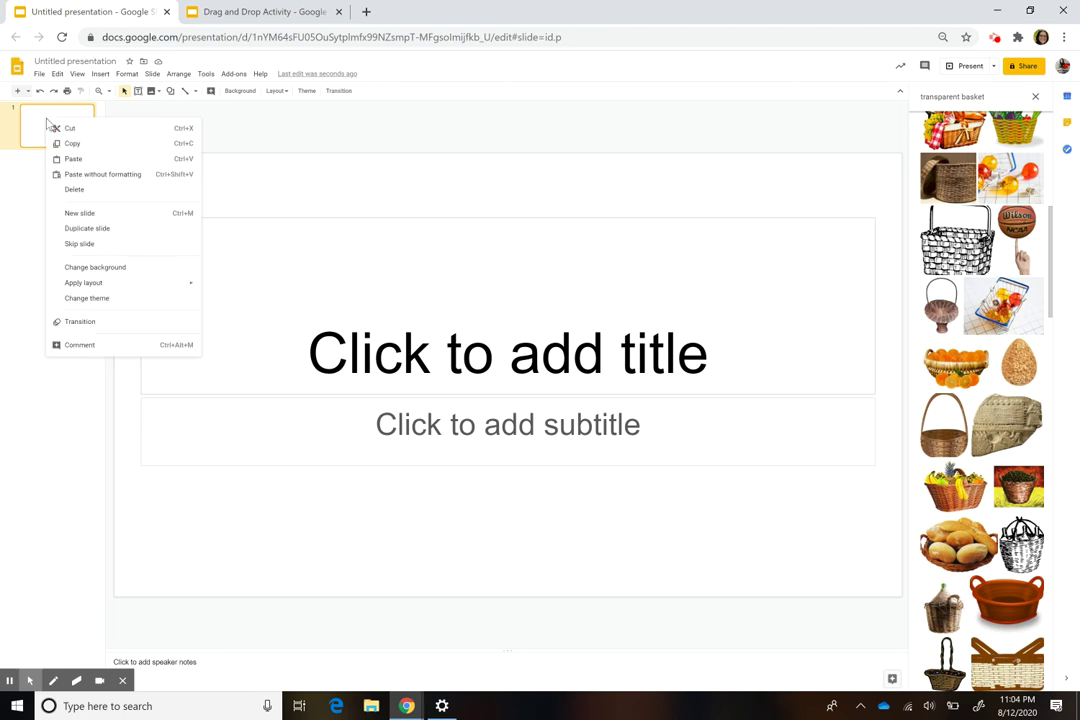
mouse_move(112, 286)
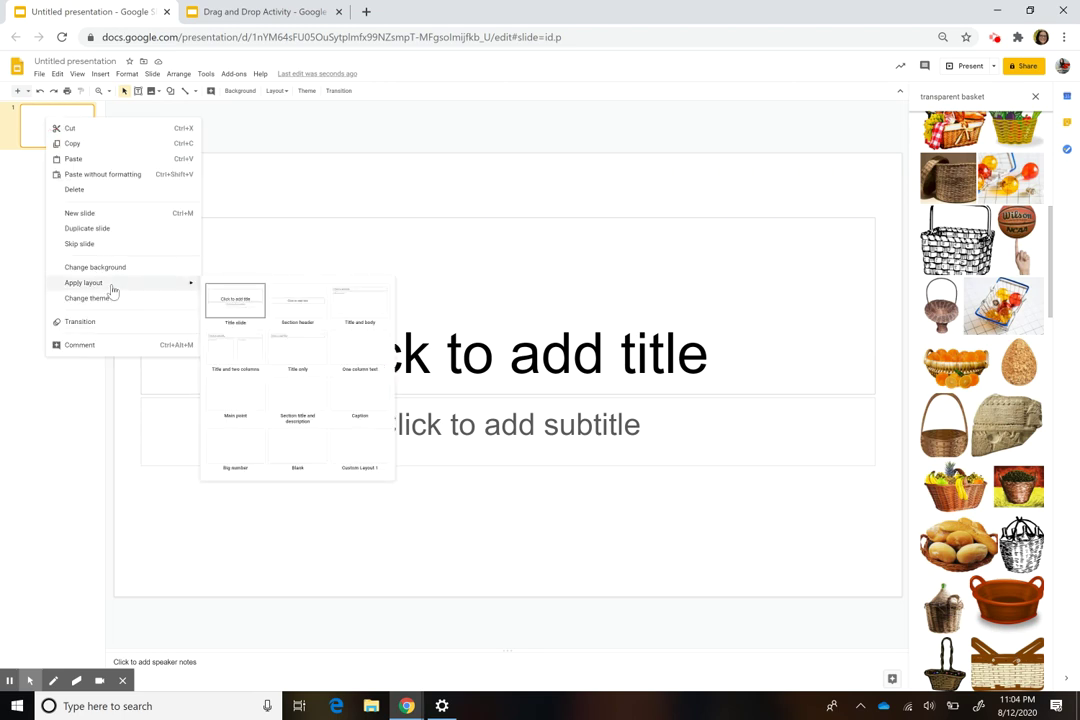
click(370, 456)
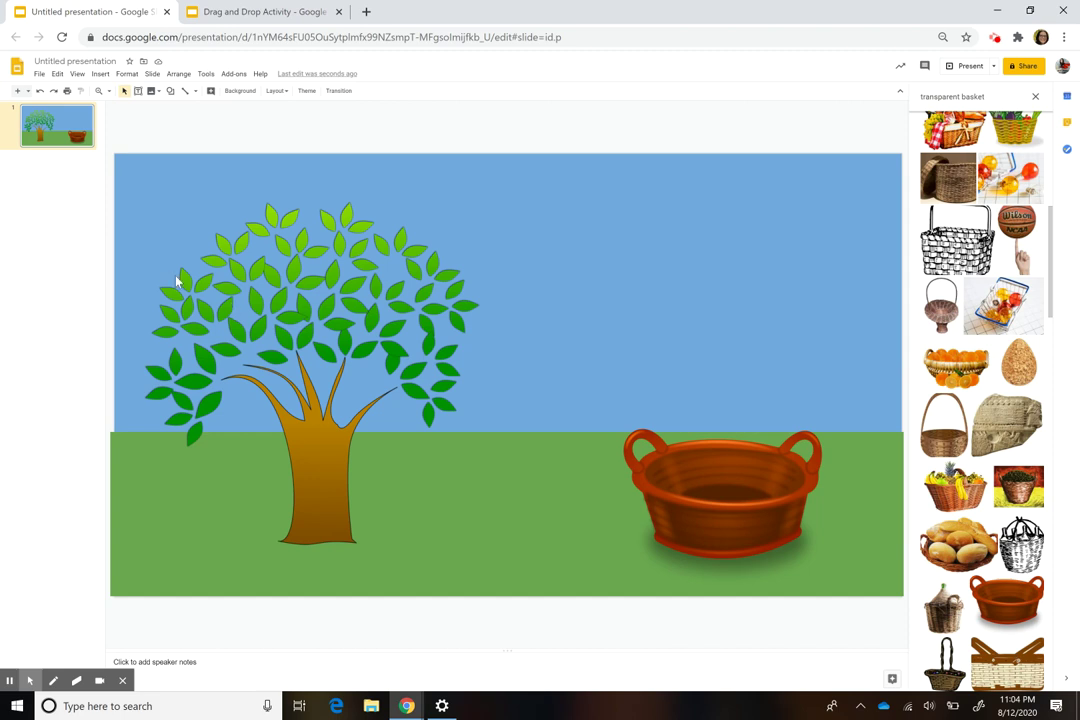
- Search for "transparent apples" images and insert the flat red cartoon apple with a green leaf onto slide 1
click(1004, 98)
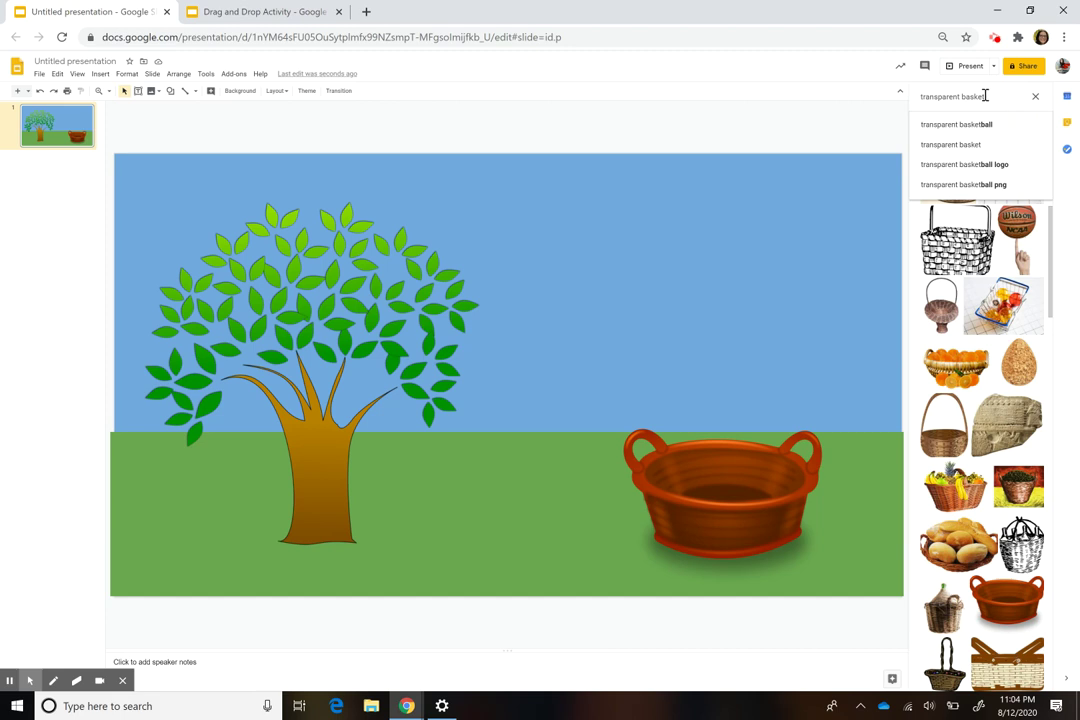
key(BackSpace)
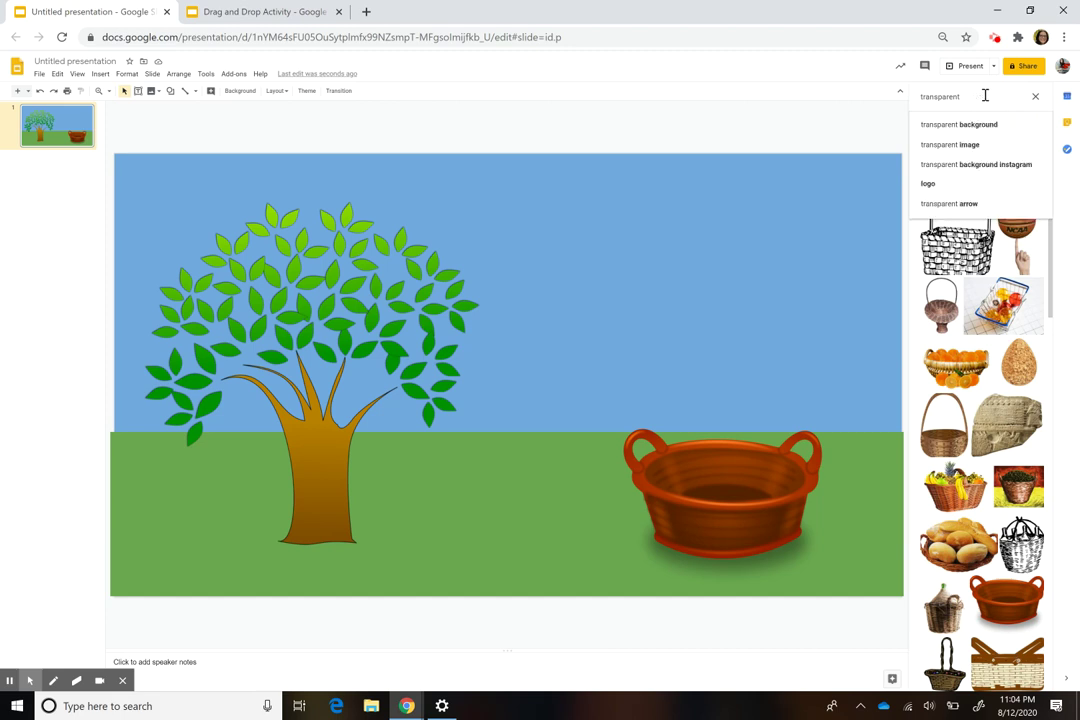
text(apples)
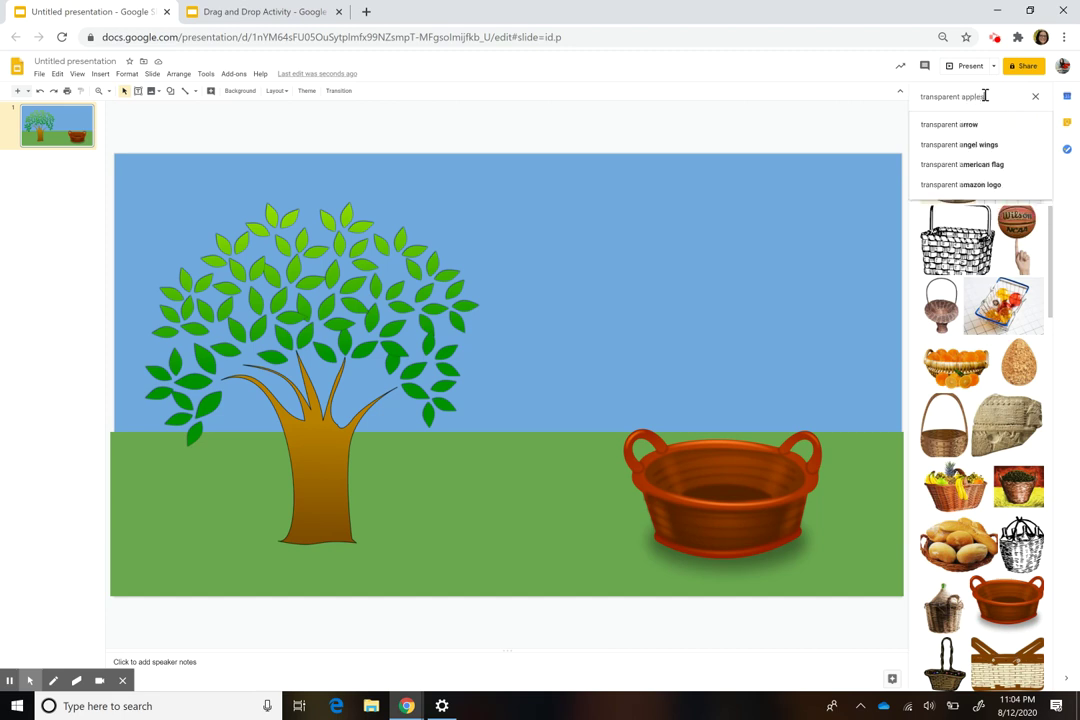
click(977, 122)
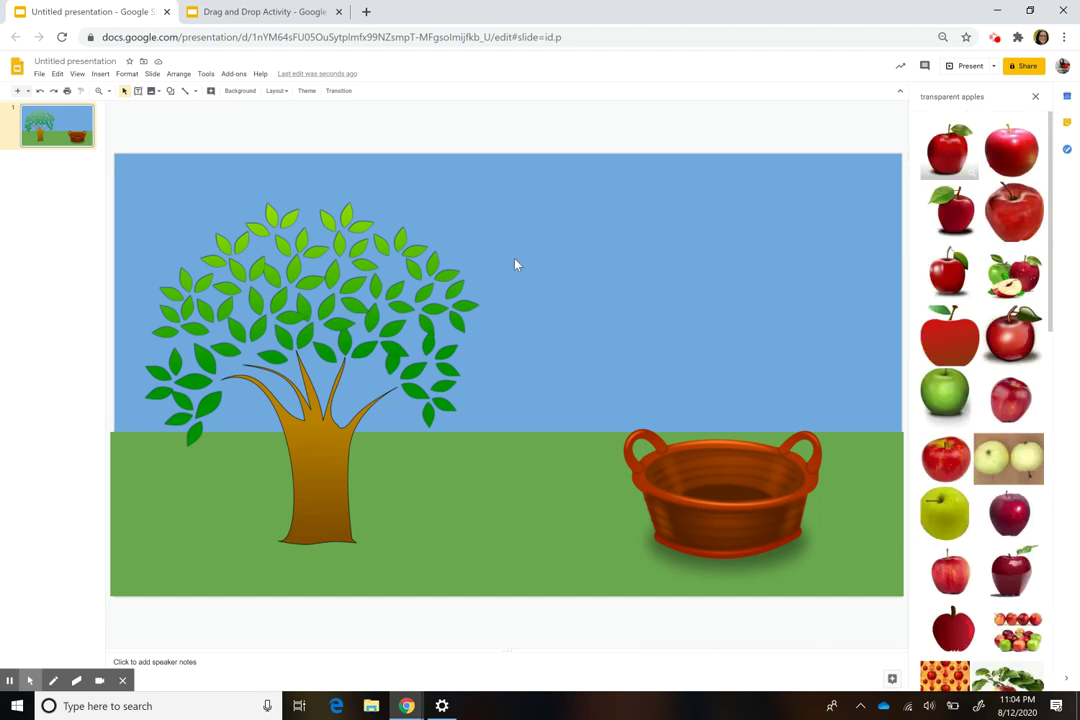
drag(950, 335, 320, 313)
click(496, 322)
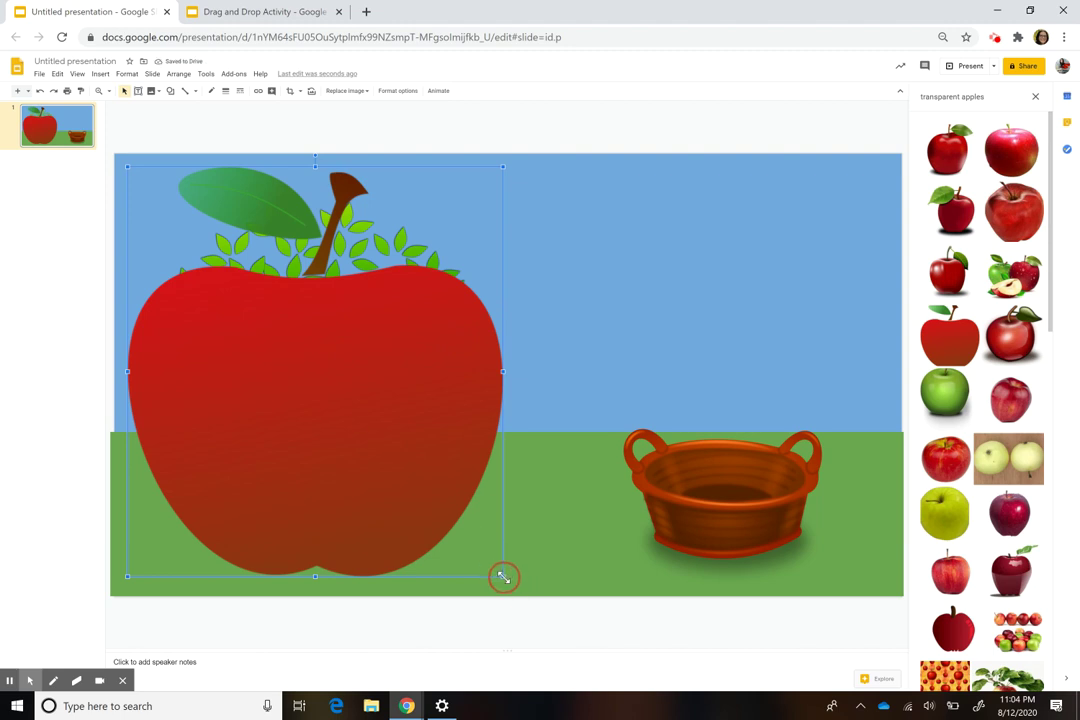
- Shrink the apple to under a third of its inserted size and move it onto the tree's crown, closing the image search
drag(503, 577, 238, 287)
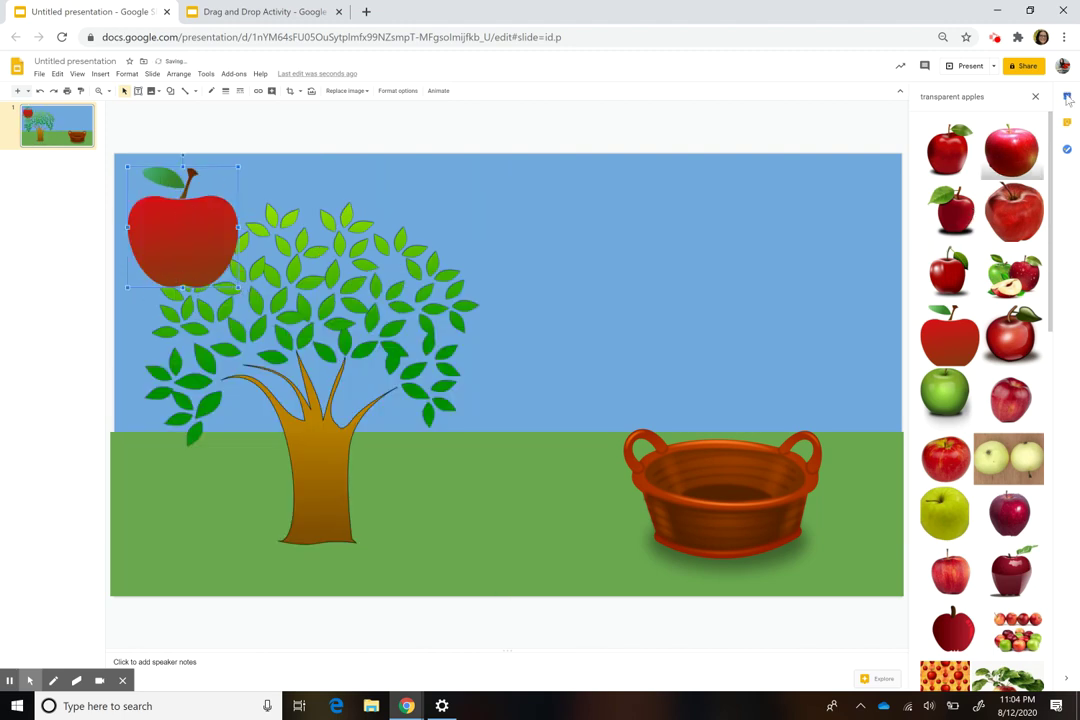
click(1035, 96)
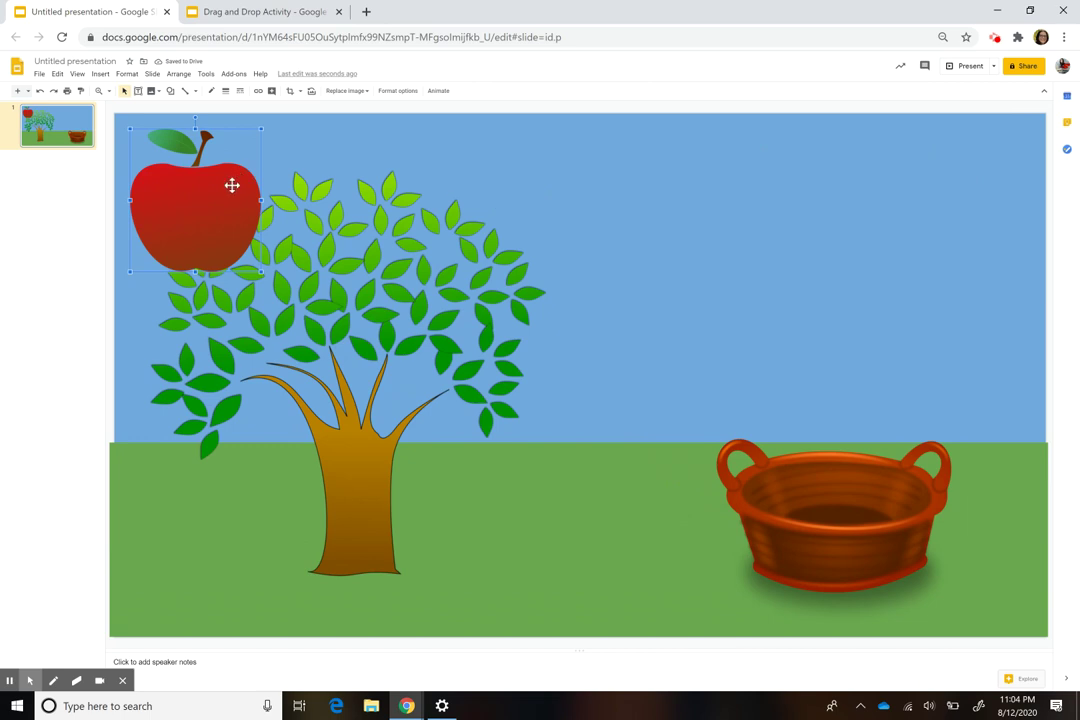
drag(214, 212, 320, 332)
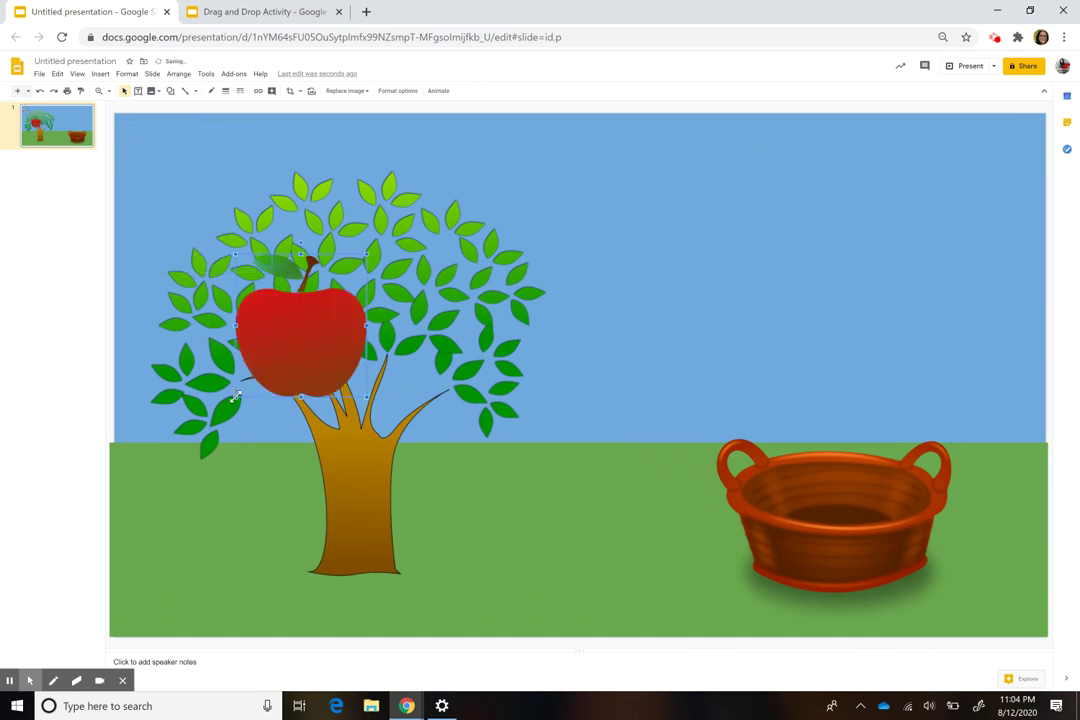
- Shrink the apple to about a third of its current width and place it on the leaves at the tree crown's lower left edge
drag(236, 396, 194, 388)
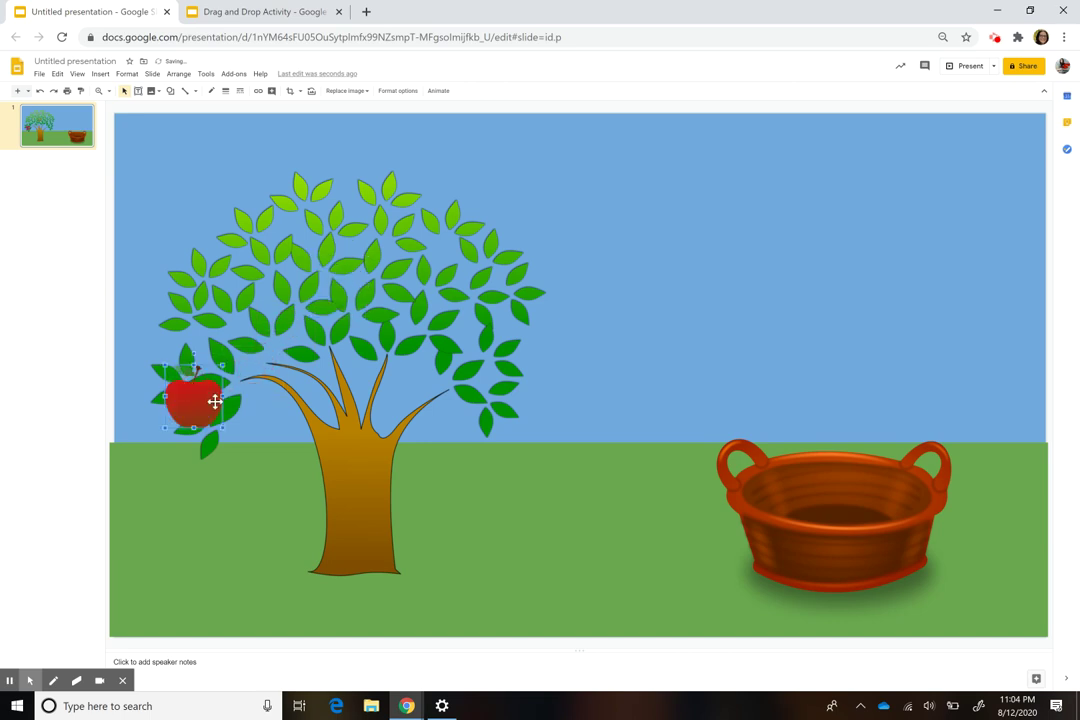
drag(222, 428, 211, 415)
- Duplicate the small apple and place the copy directly above the original on the left side of the tree crown
key(ctrl+d)
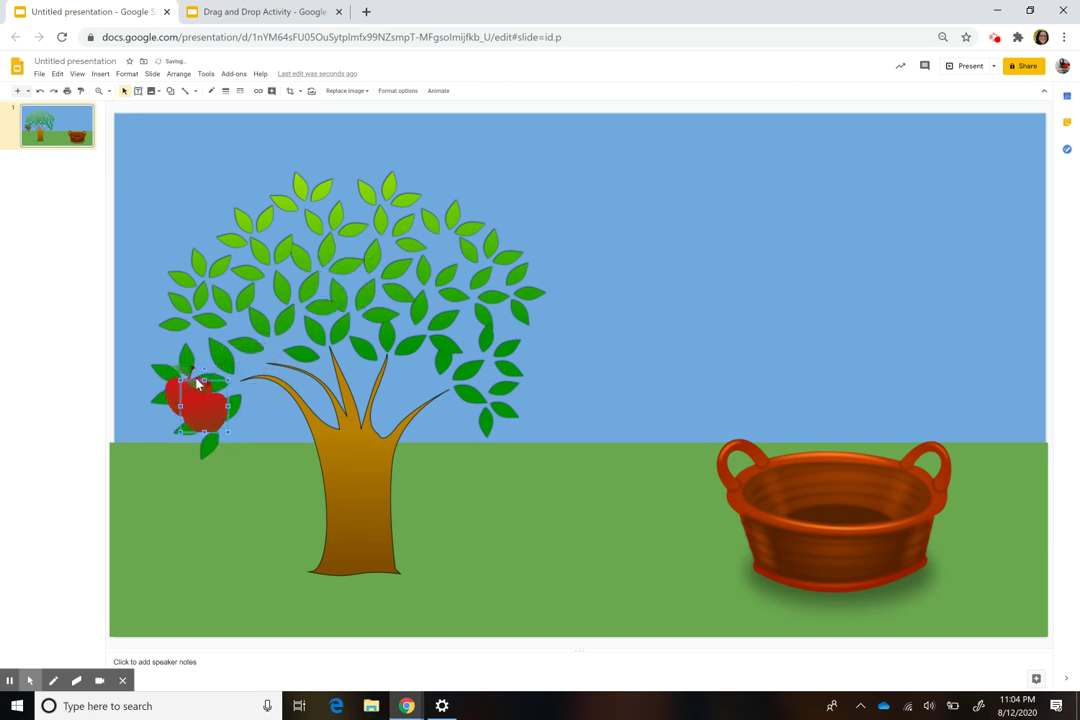
key(Up)
key(Up)
key(Up)
key(Up)
key(Up)
key(Up)
key(Up)
key(Up)
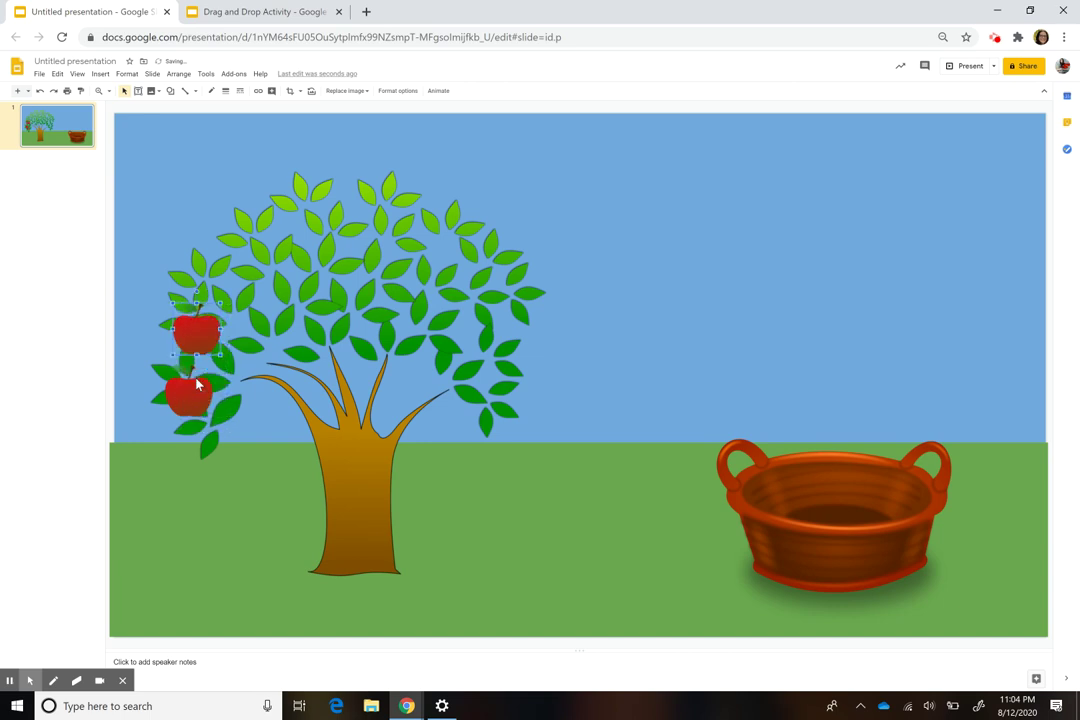
- Duplicate the two apples together and place the copies beside them, slightly higher and further into the tree crown
key(ctrl+d)
key(Down)
key(Down)
key(Down)
key(Down)
key(Down)
key(Down)
key(Up)
key(Up)
key(Up)
key(Up)
key(Up)
key(Up)
key(Up)
key(Up)
key(Up)
key(Up)
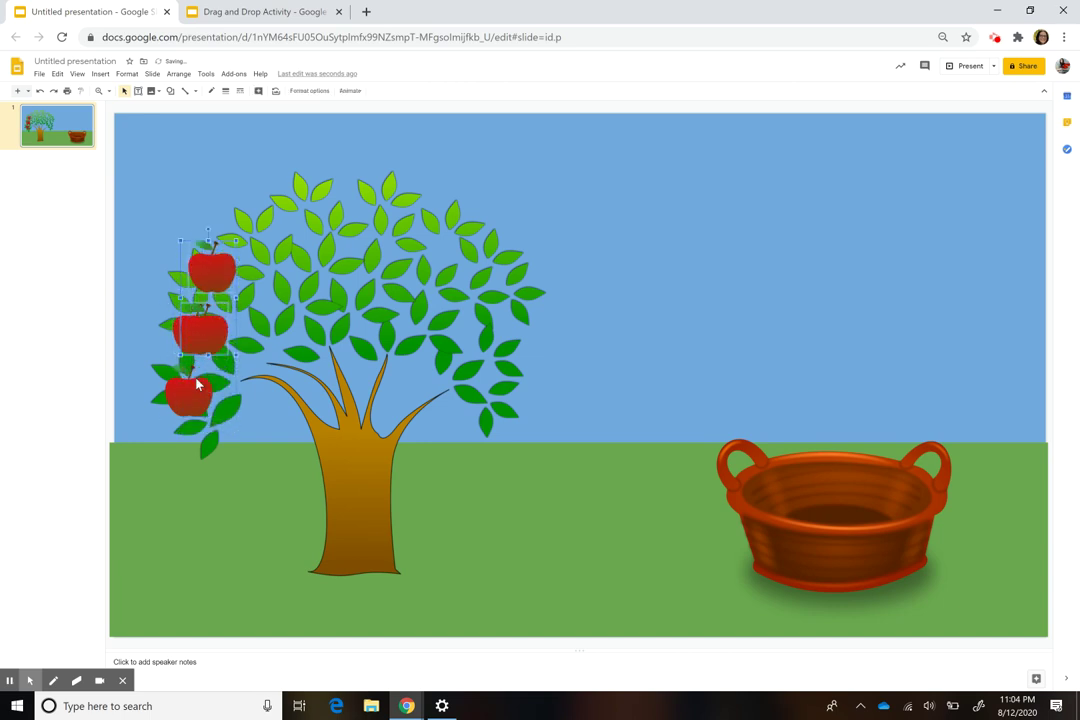
key(ctrl+d)
key(Right)
key(Right)
key(Right)
key(Right)
key(Right)
key(Right)
key(Right)
key(Right)
key(Right)
key(Right)
key(Right)
key(Right)
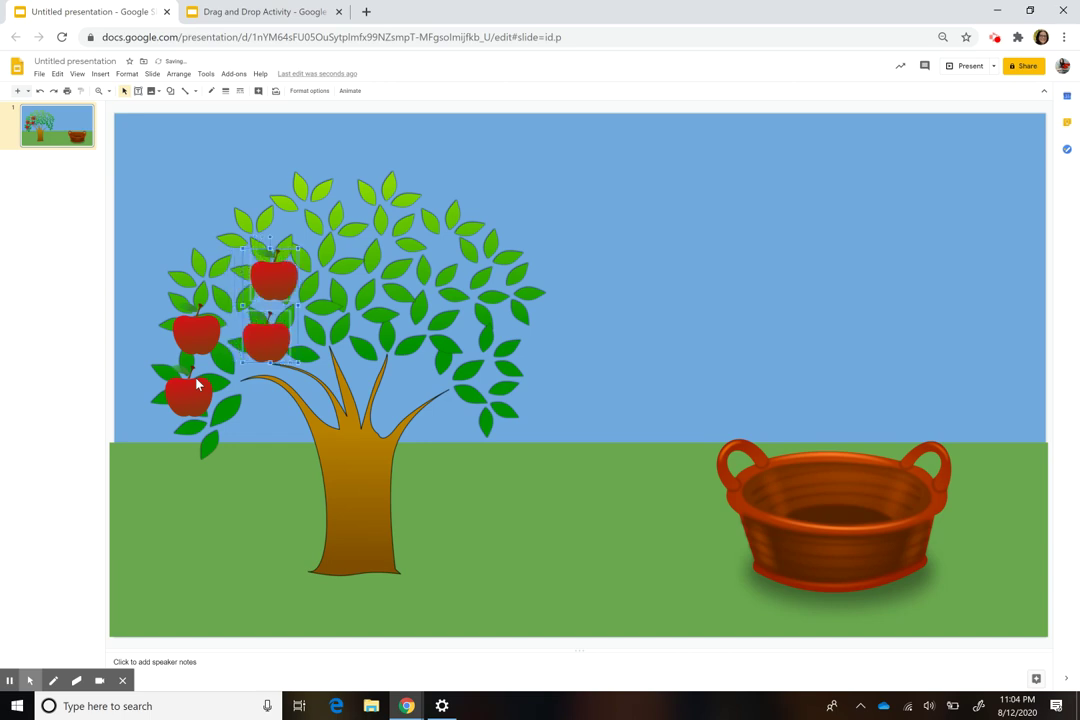
- Duplicate all four apples together and place the copies slightly higher, over the middle and right part of the tree crown
click(243, 465)
drag(147, 200, 300, 420)
key(ctrl+d)
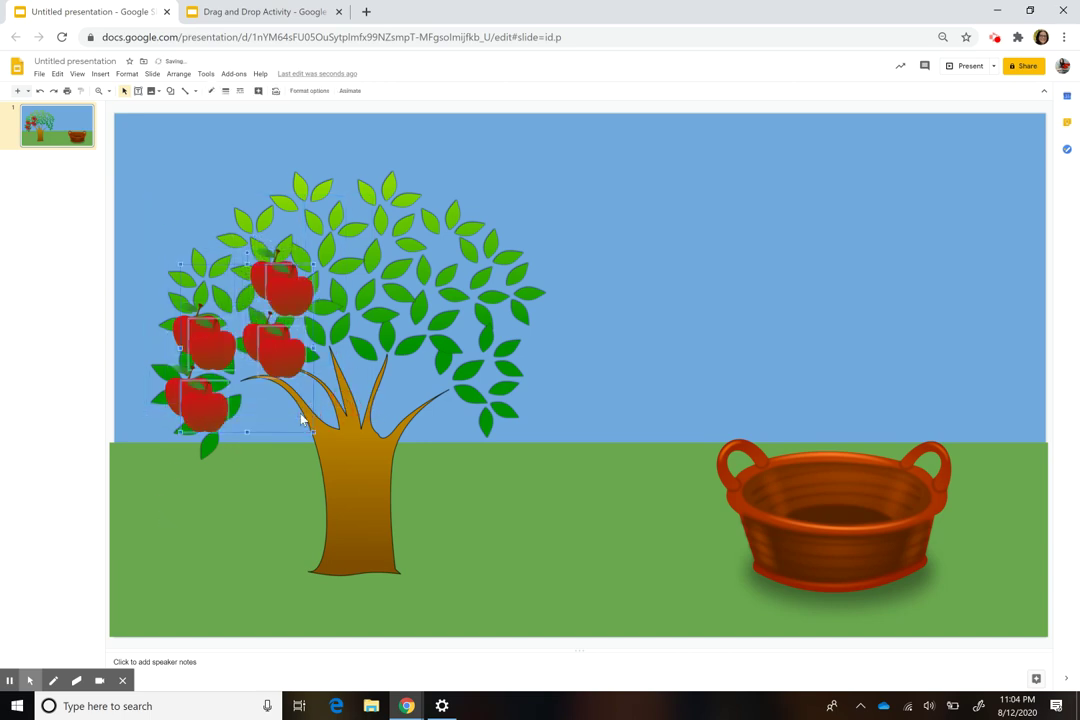
key(Right)
key(Right)
key(Right)
key(Right)
key(Right)
key(Right)
key(Right)
key(Right)
key(Right)
key(Right)
key(Right)
key(Right)
key(Right)
key(Right)
key(Right)
key(Right)
key(Right)
key(Right)
key(Right)
key(Right)
key(Up)
key(Up)
key(Up)
key(Up)
key(Up)
key(Up)
key(Up)
key(Up)
key(Up)
key(Up)
key(Up)
key(Up)
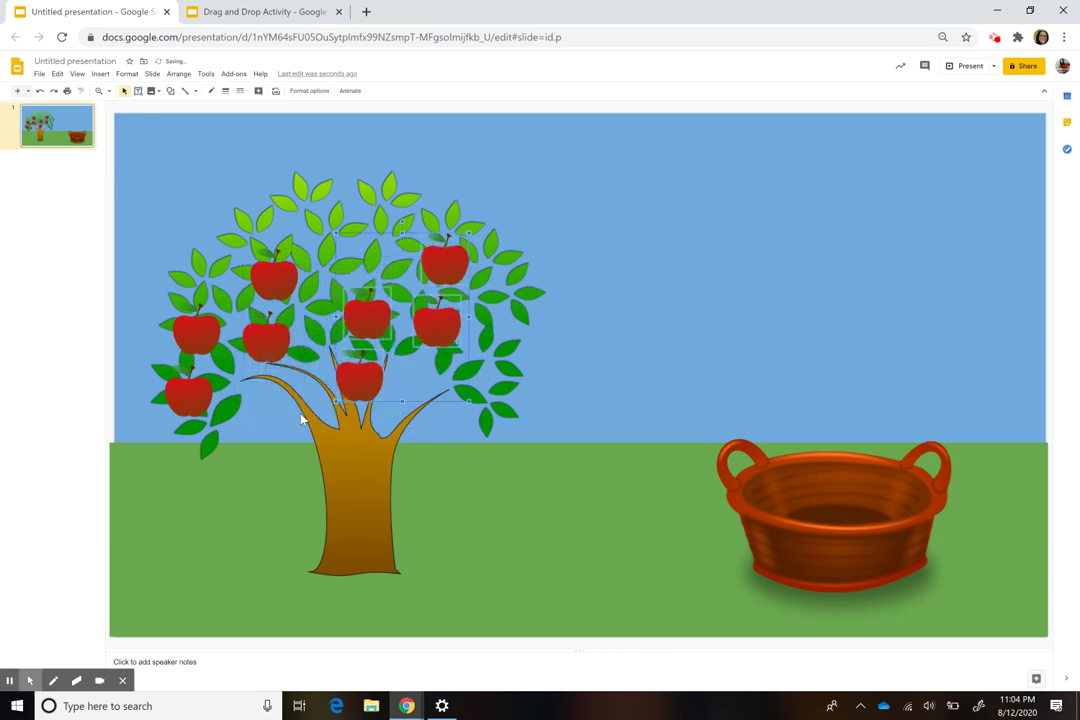
key(Left)
key(Left)
key(Left)
key(Left)
key(Left)
key(Left)
click(488, 483)
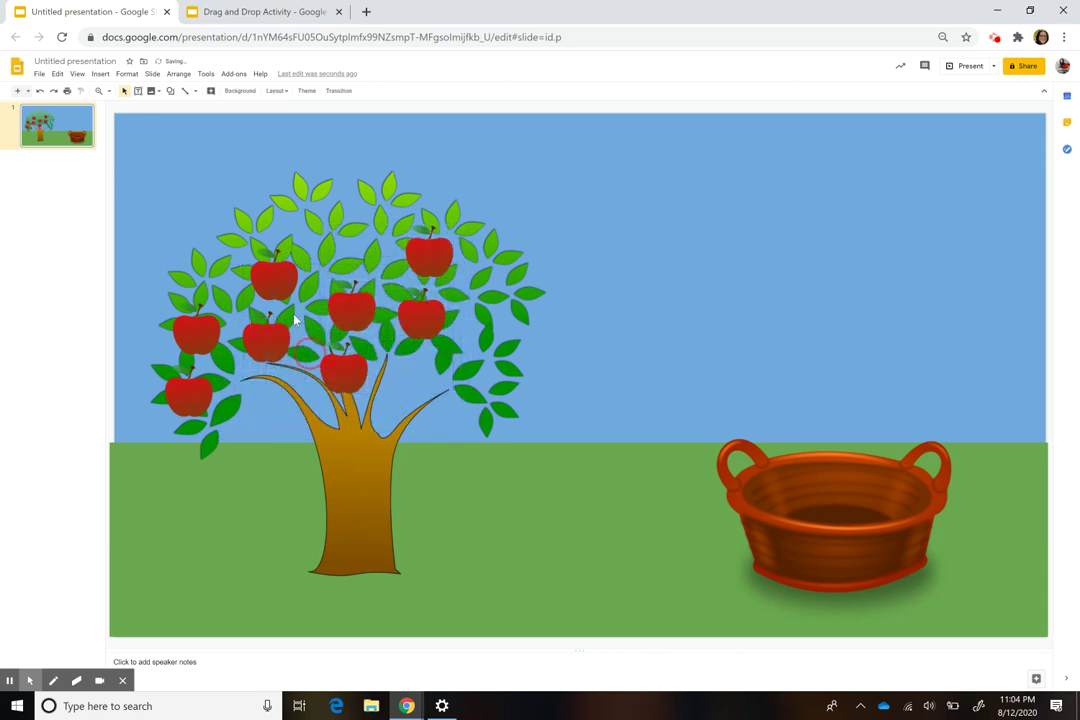
- Duplicate all eight apples together and shift the copies up and to the right, filling the upper and right parts of the crown
right_click(214, 250)
click(163, 203)
drag(163, 203, 503, 375)
key(Up)
key(Up)
key(Up)
key(Up)
key(Up)
key(Up)
key(Up)
key(Up)
key(Up)
key(Up)
key(Up)
key(Up)
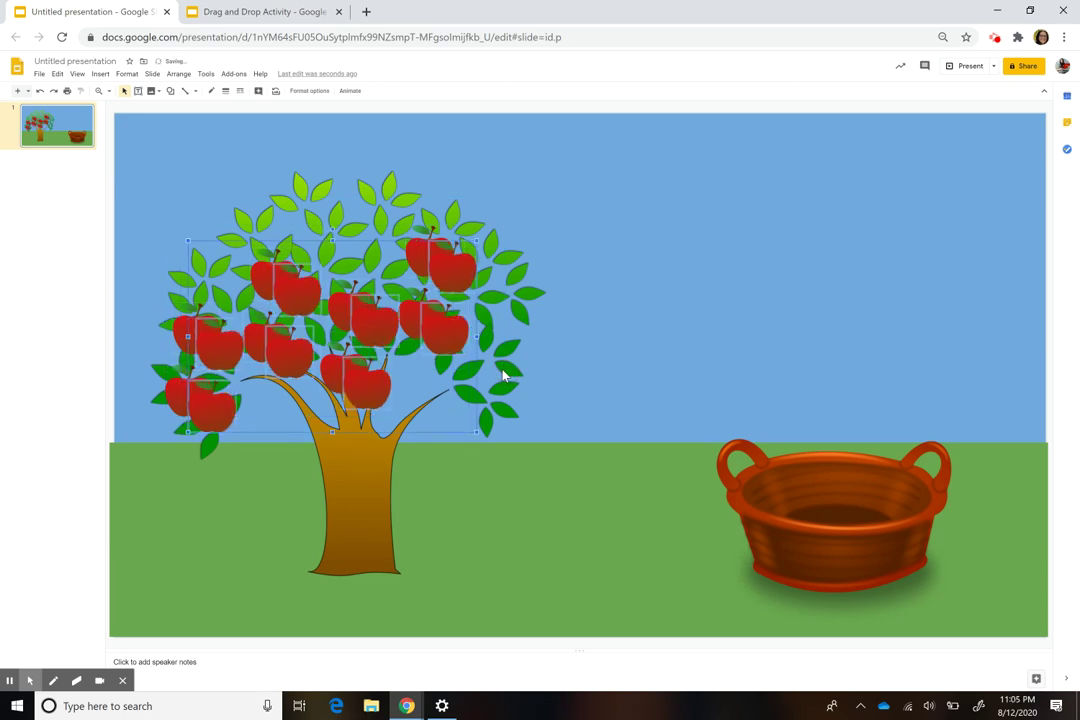
key(Right)
key(Right)
key(Right)
key(Right)
key(Right)
key(Right)
key(Right)
key(Right)
key(Right)
key(Up)
key(Up)
key(Up)
key(Up)
key(Up)
key(Up)
key(Up)
key(Up)
key(Up)
key(Right)
key(Right)
key(Right)
key(Right)
key(Right)
key(Right)
key(Right)
key(Right)
key(Right)
key(Right)
key(Right)
key(Right)
key(Right)
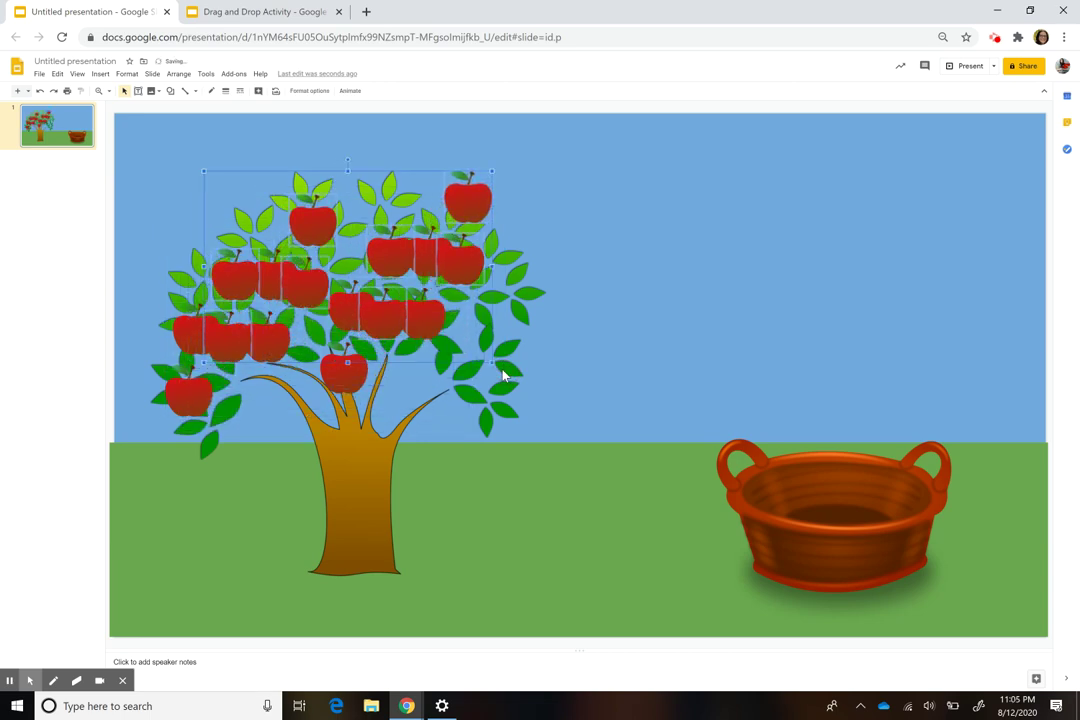
key(Right)
key(Right)
key(Right)
key(Right)
key(Right)
key(Right)
key(Right)
key(Right)
key(Right)
key(Right)
key(Right)
key(Right)
key(Right)
key(Right)
key(Right)
key(Right)
key(Right)
key(Right)
key(Right)
key(Right)
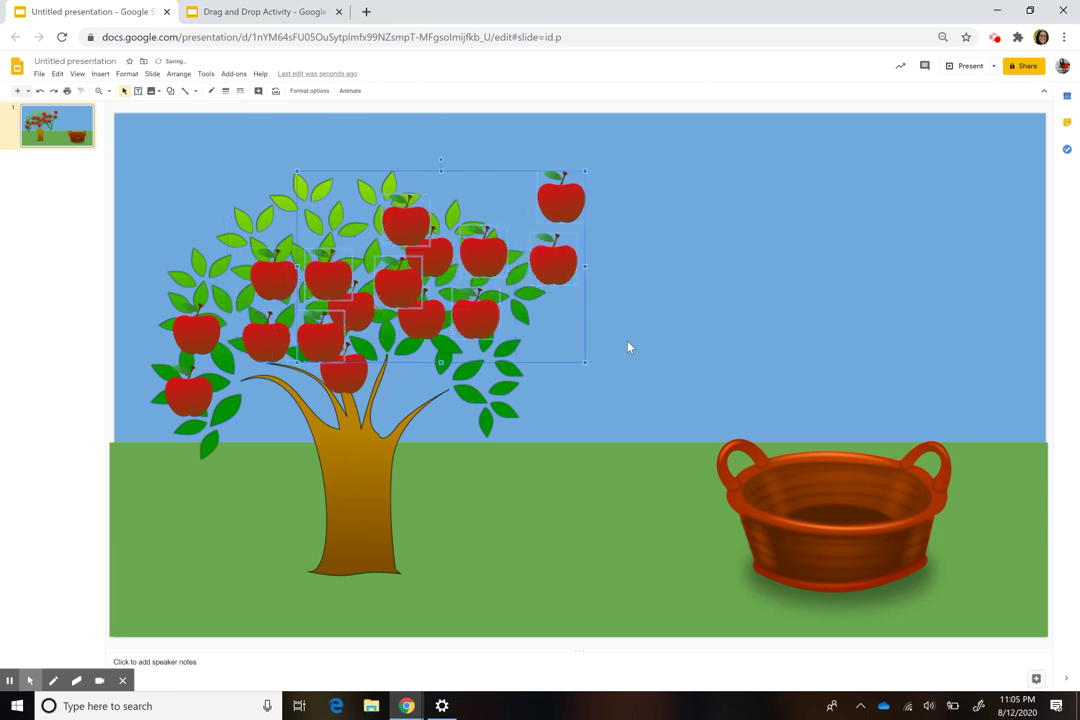
key(Left)
key(Left)
key(Left)
key(Up)
key(Up)
key(Up)
key(Up)
key(Up)
key(Up)
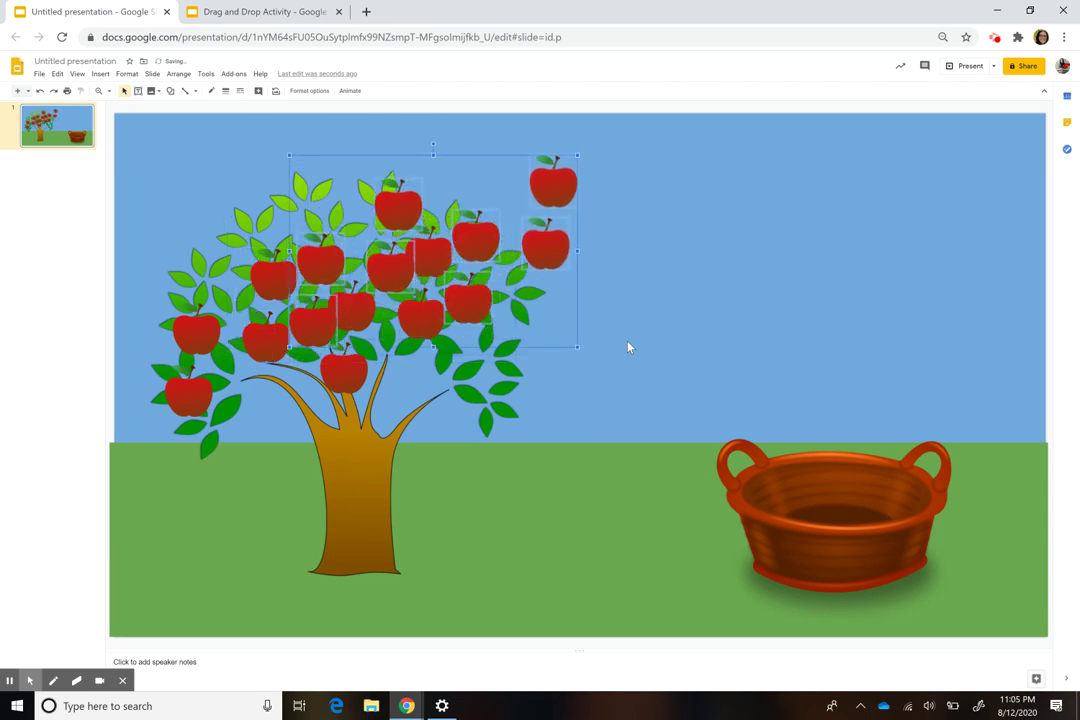
- Move the two apples floating outside the tree onto its leaves, one at the lower right and one at the upper left of the crown
drag(545, 246, 475, 364)
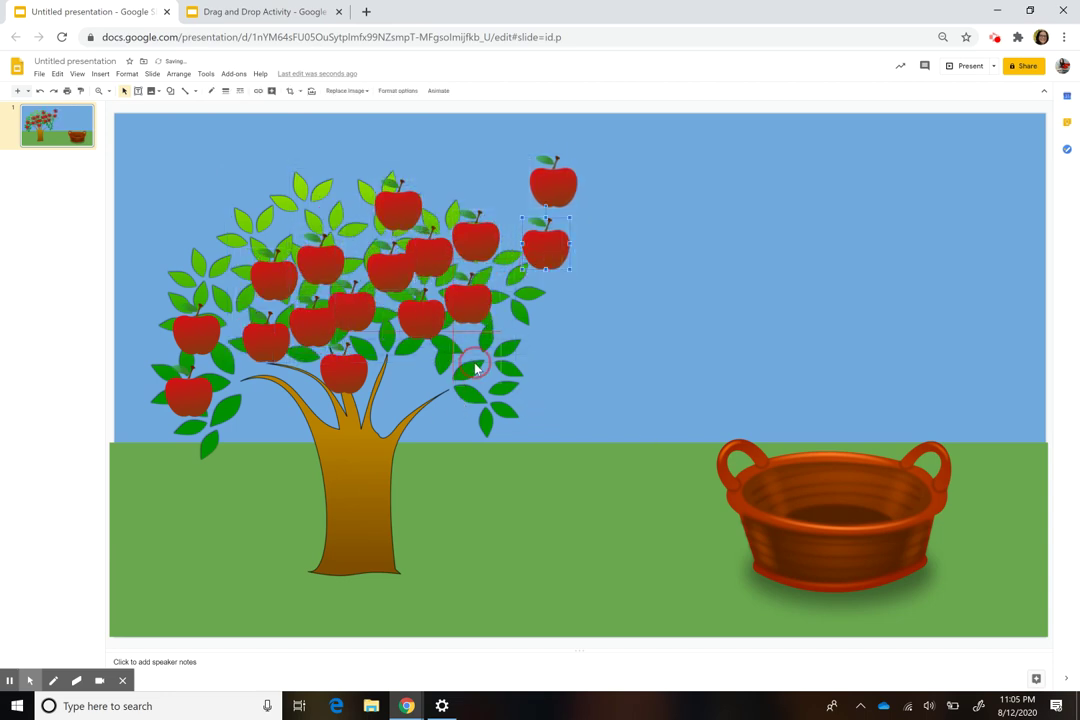
drag(545, 205, 310, 212)
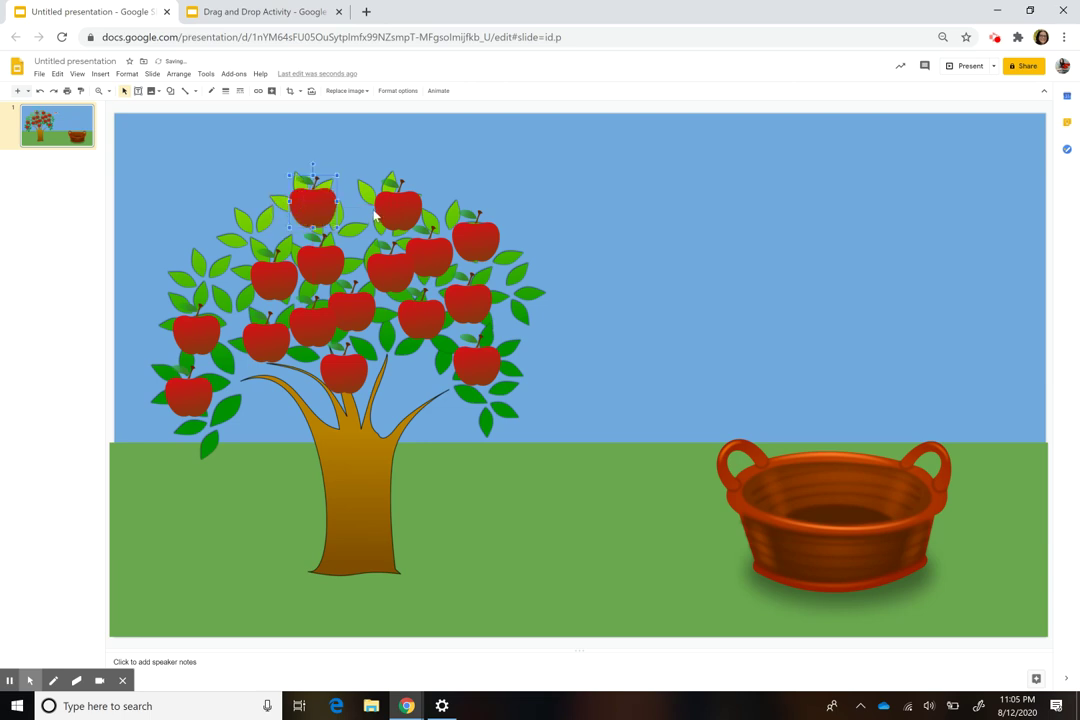
- Spread the overlapping apples in the tree crown, filling the upper left edge, the upper middle and the left side
click(347, 202)
drag(275, 272, 244, 229)
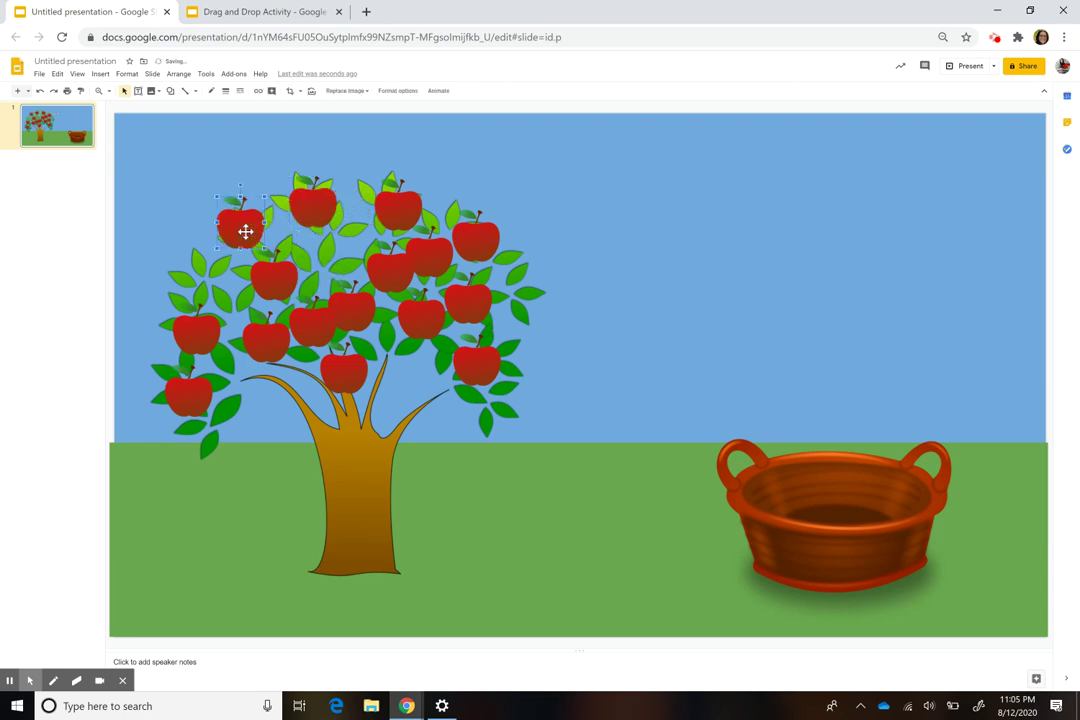
drag(391, 268, 345, 248)
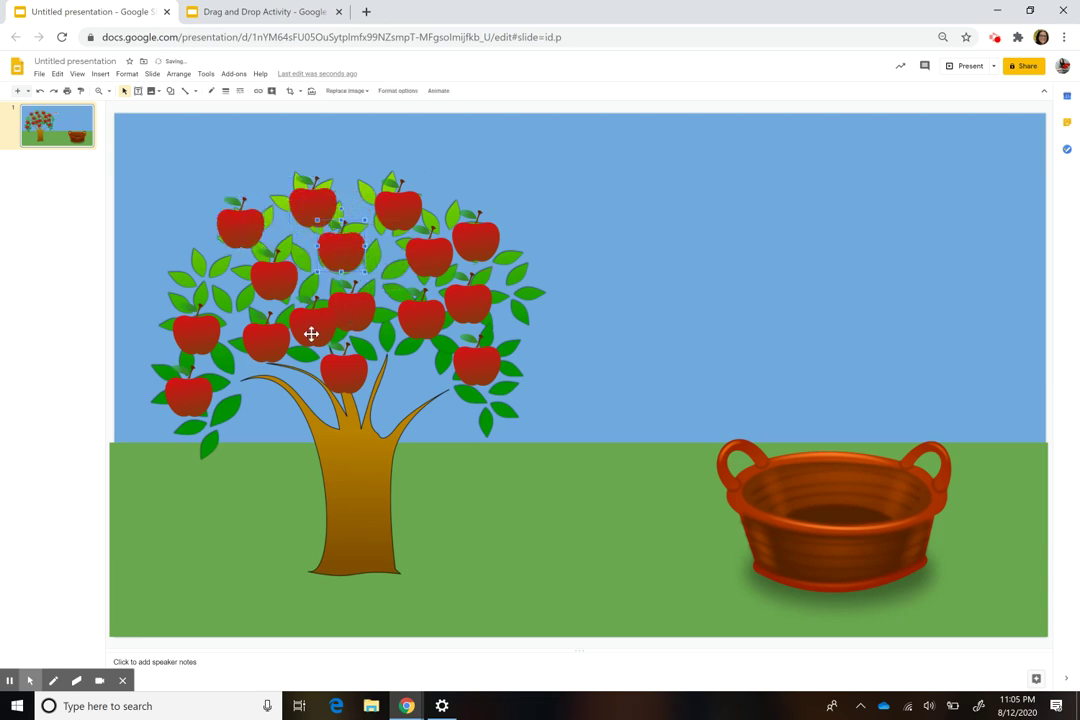
click(311, 333)
drag(205, 283, 205, 283)
click(354, 316)
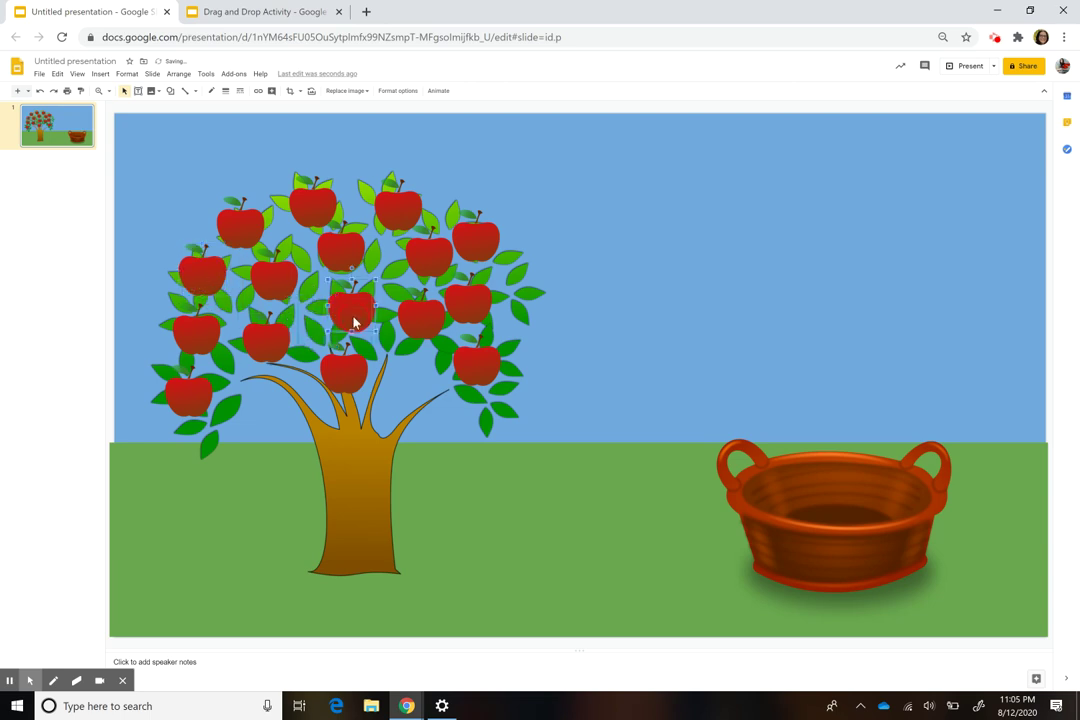
- Lower the bottom right apple and the apple right of the crown's centre slightly onto the leaves
drag(482, 366, 475, 386)
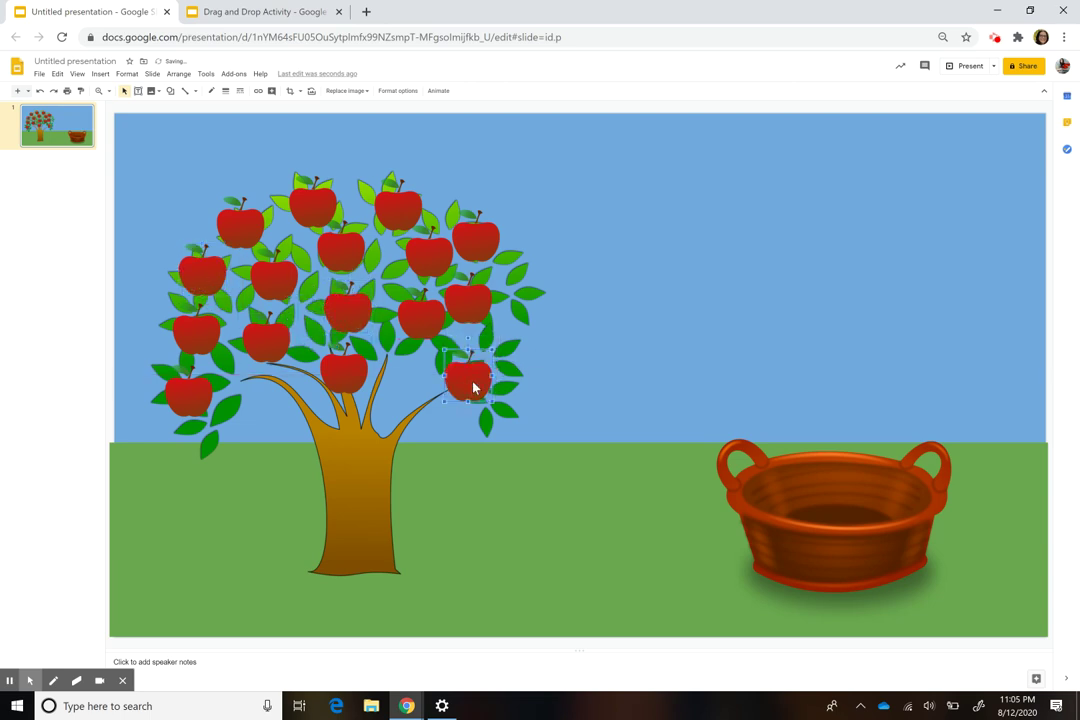
click(413, 313)
drag(413, 313, 412, 323)
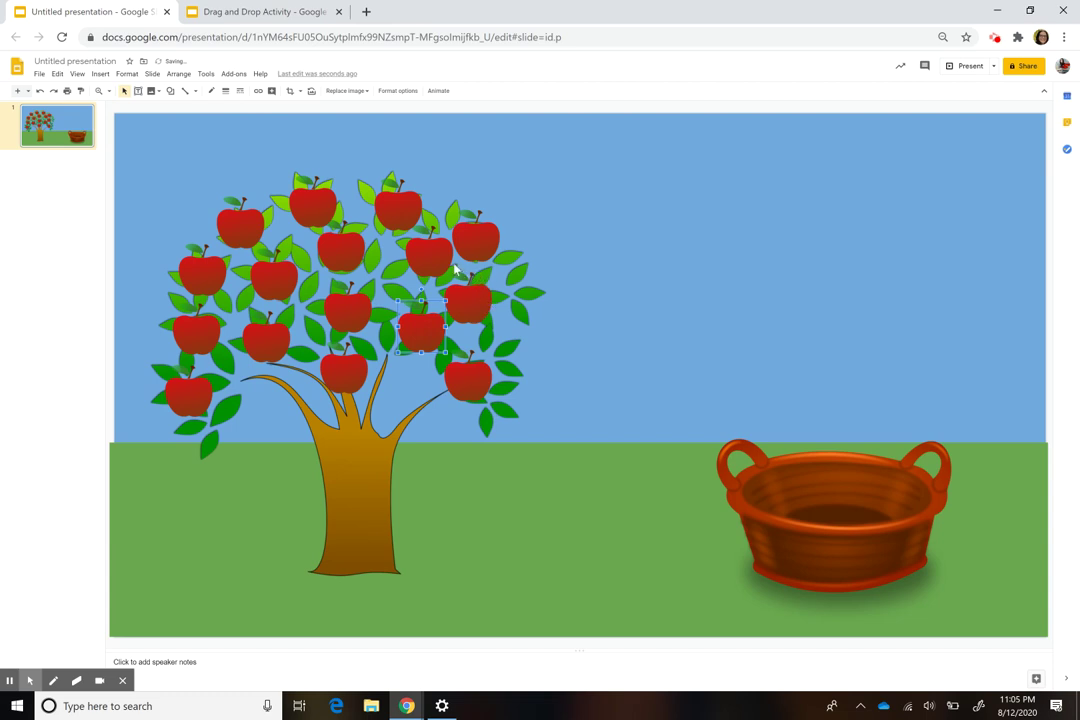
click(531, 362)
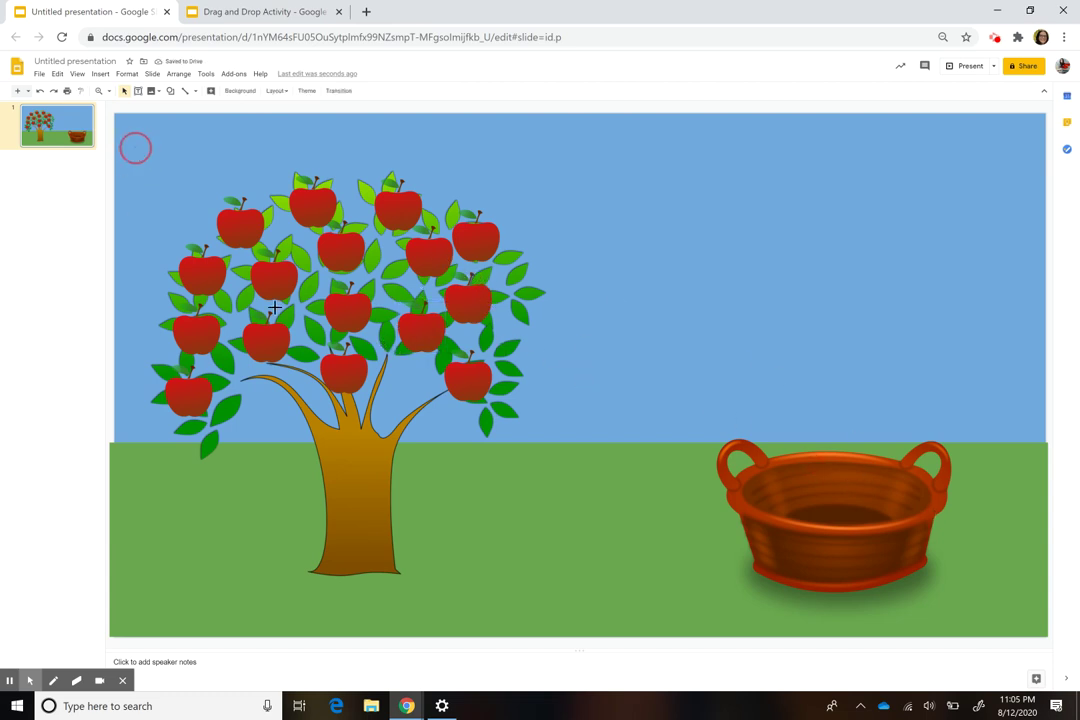
- Duplicate all apples on the tree and align the copies exactly over the originals
drag(274, 308, 512, 420)
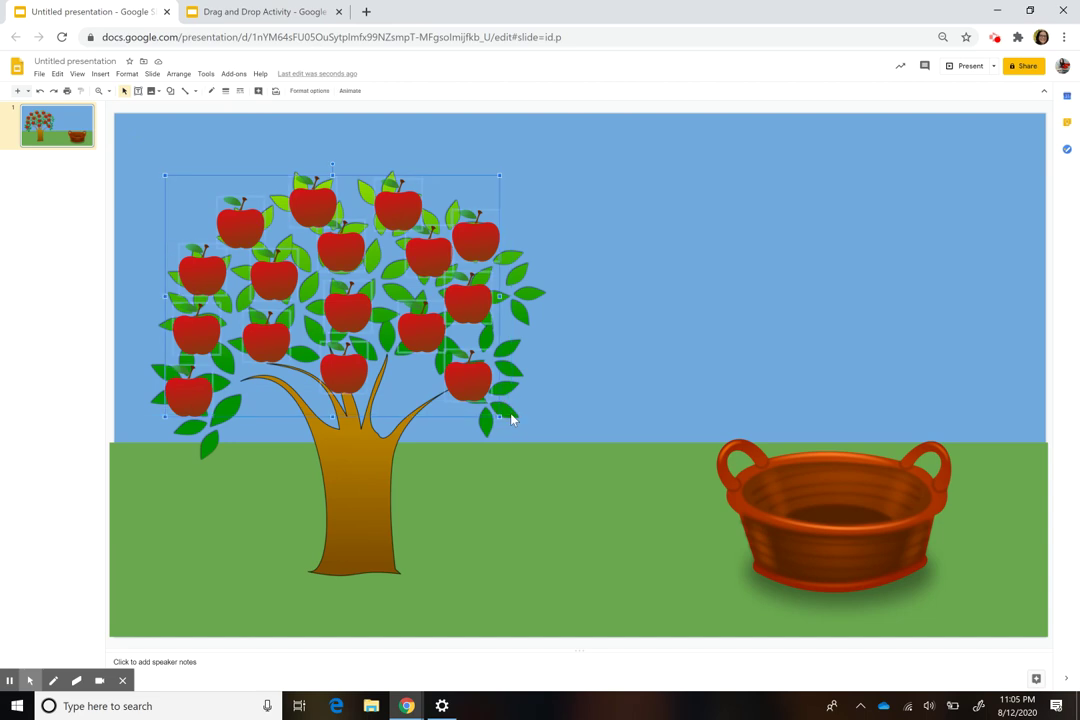
key(Right)
key(Right)
key(Right)
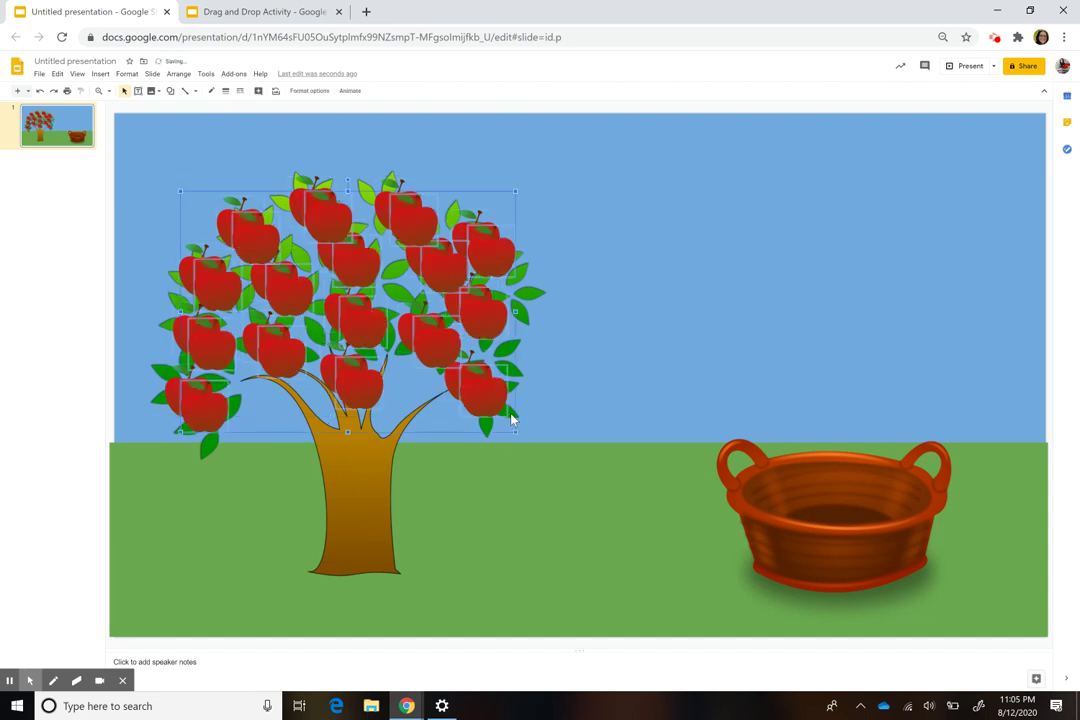
key(Left)
key(Left)
key(Left)
key(Left)
key(Left)
key(Right)
key(Right)
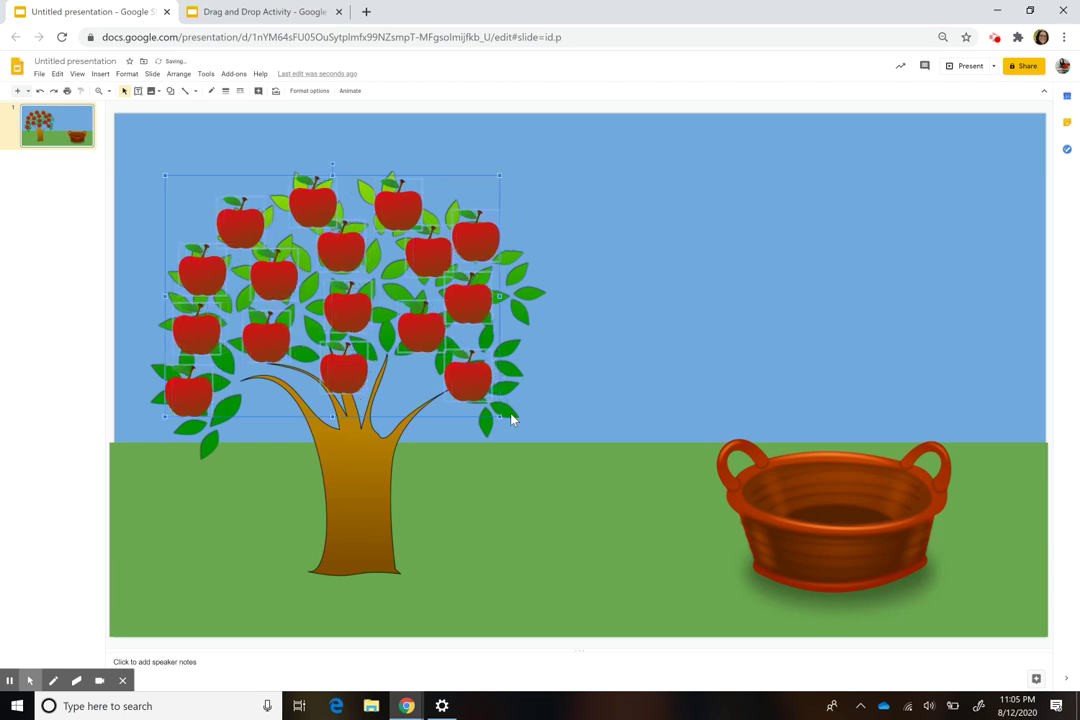
- Duplicate the selected set of apples again and stack the new copies exactly over the existing ones
key(ctrl+d)
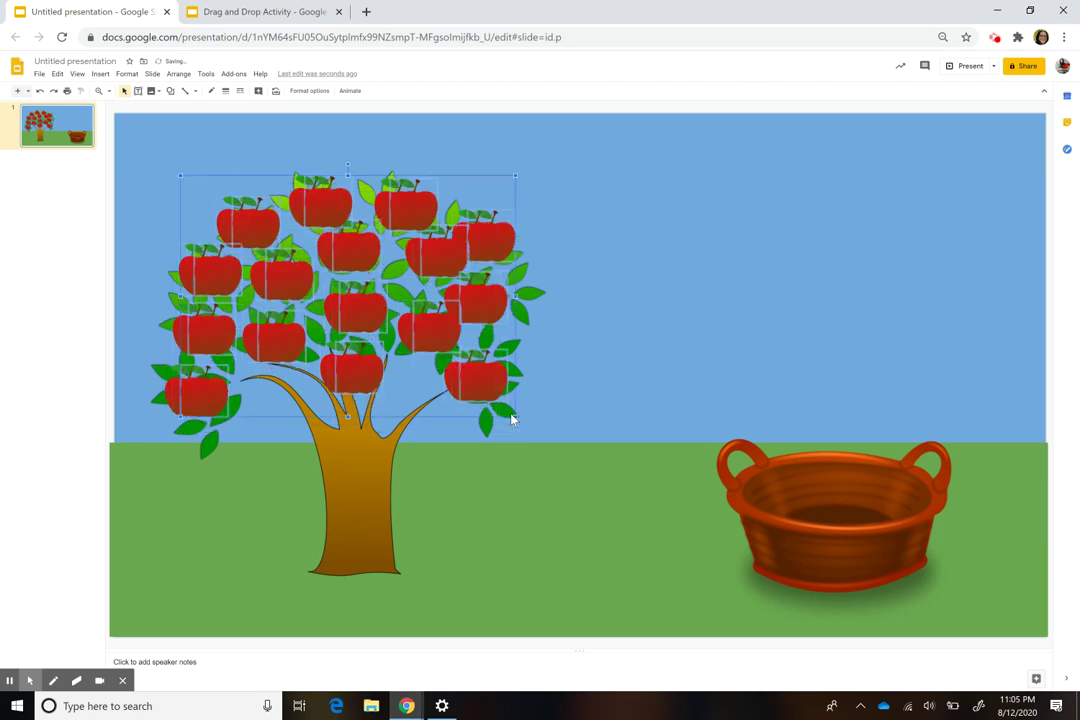
key(ctrl+z)
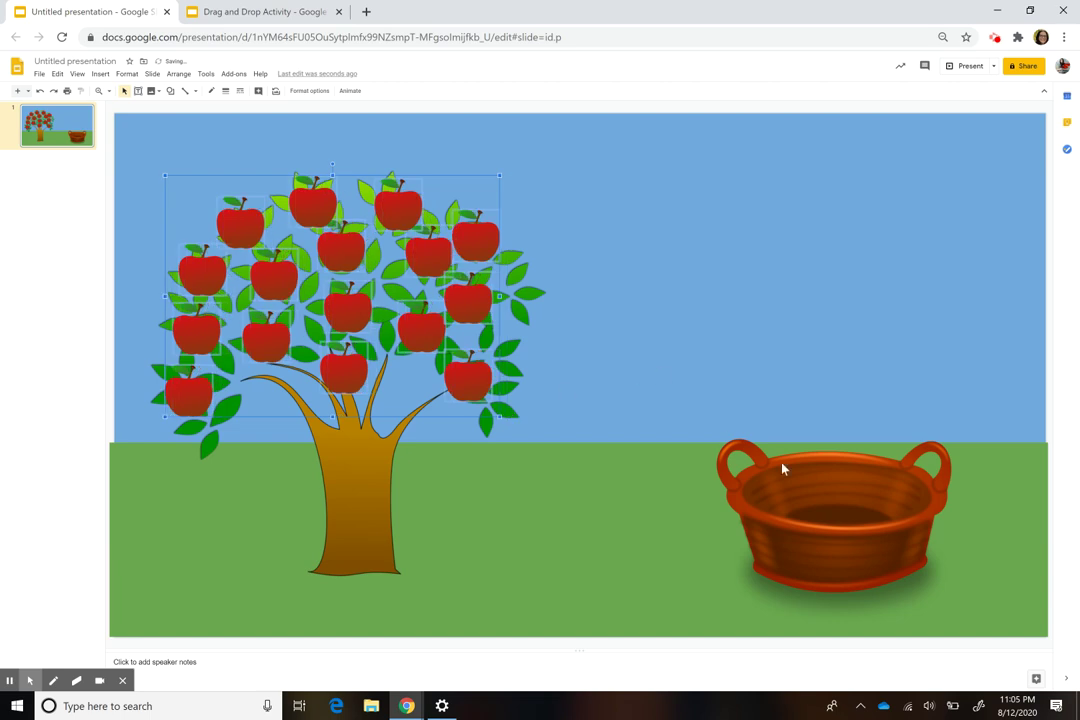
click(705, 362)
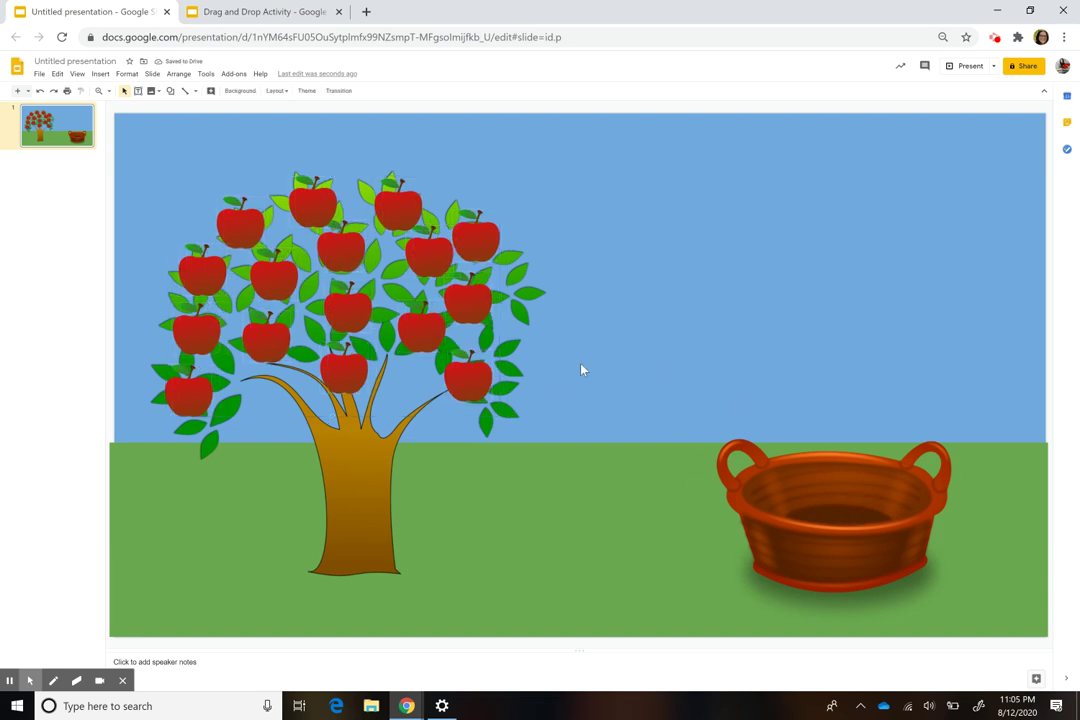
- Move three apples from the right side of the tree into the basket and space them apart
drag(468, 302, 781, 463)
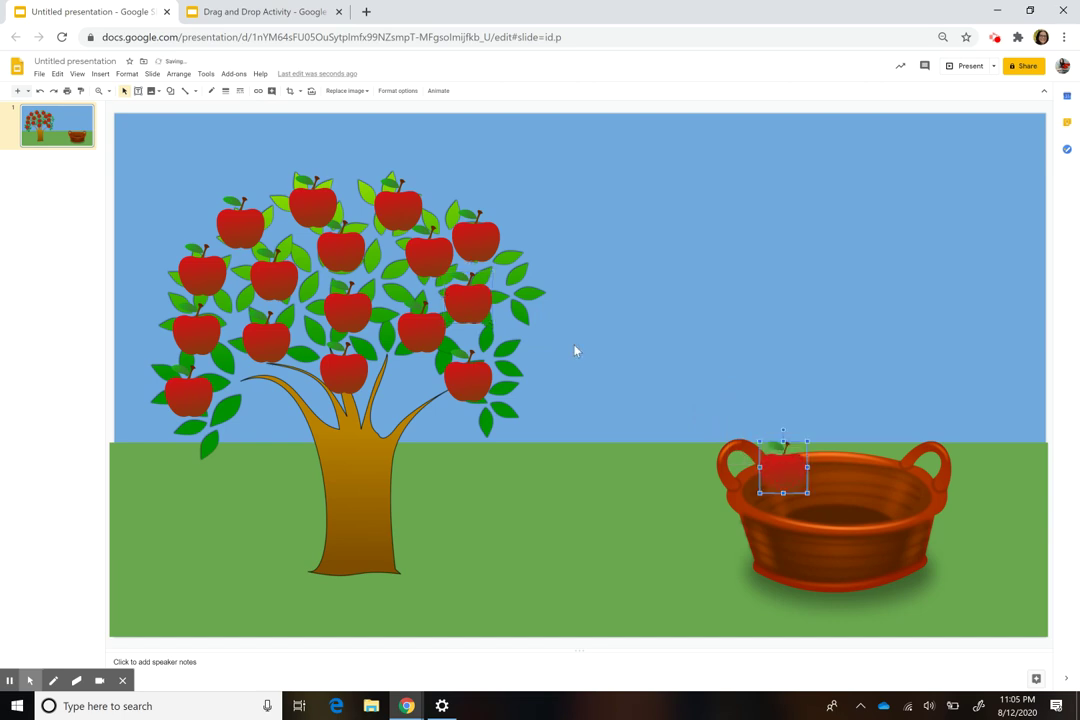
drag(470, 239, 858, 480)
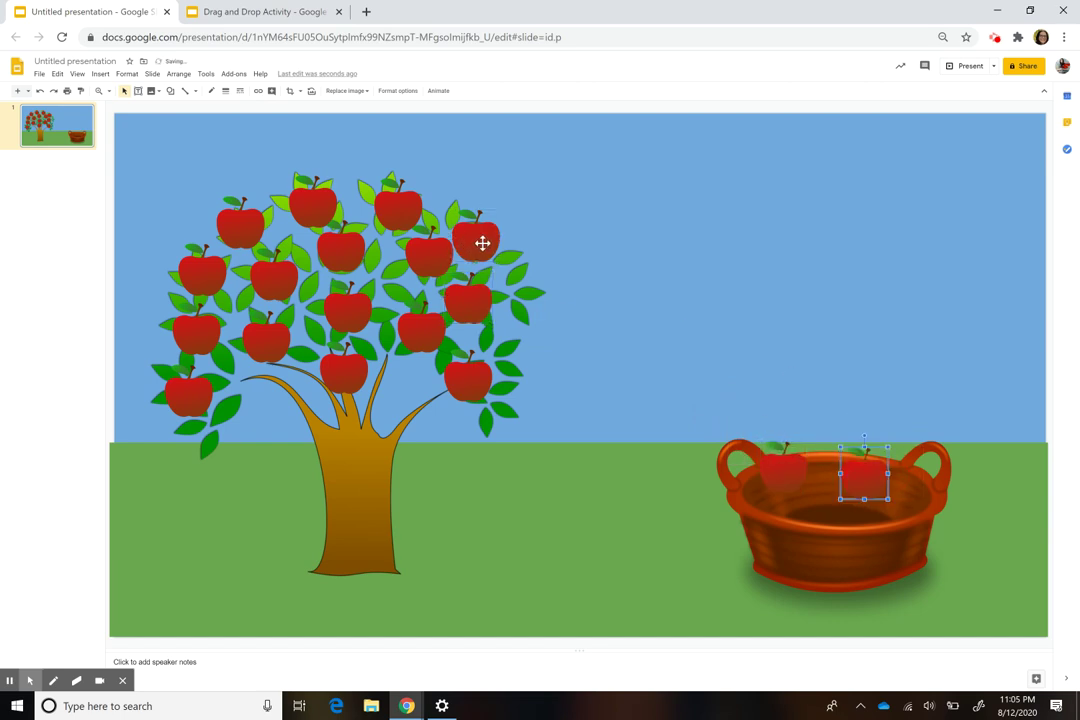
drag(482, 243, 845, 504)
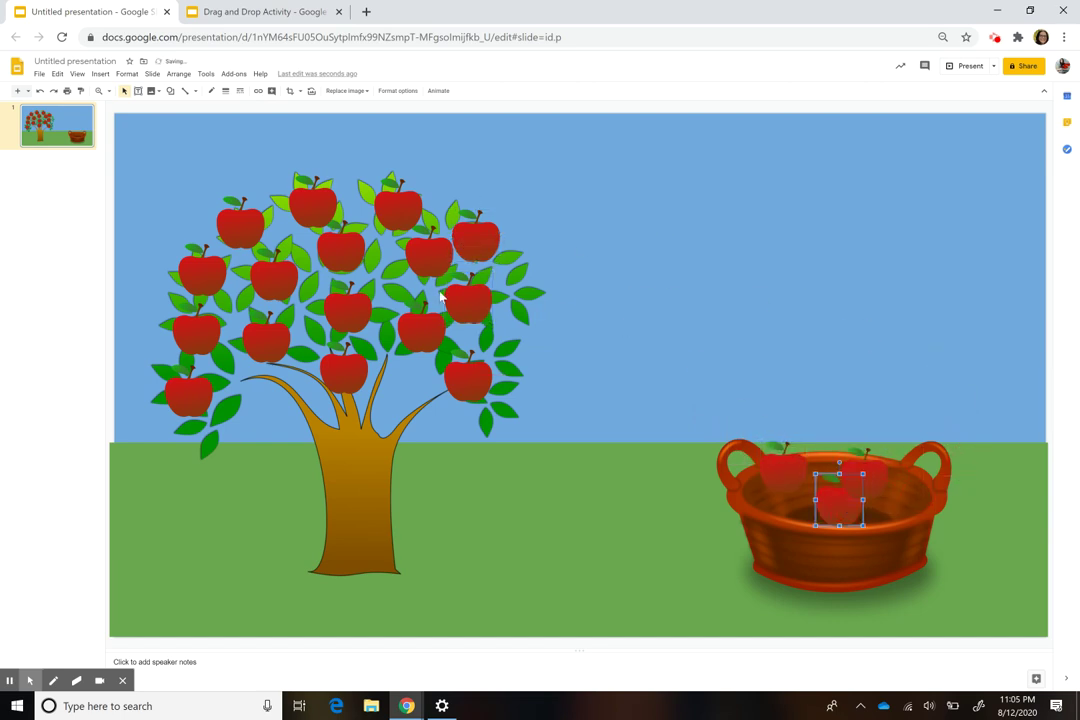
click(45, 137)
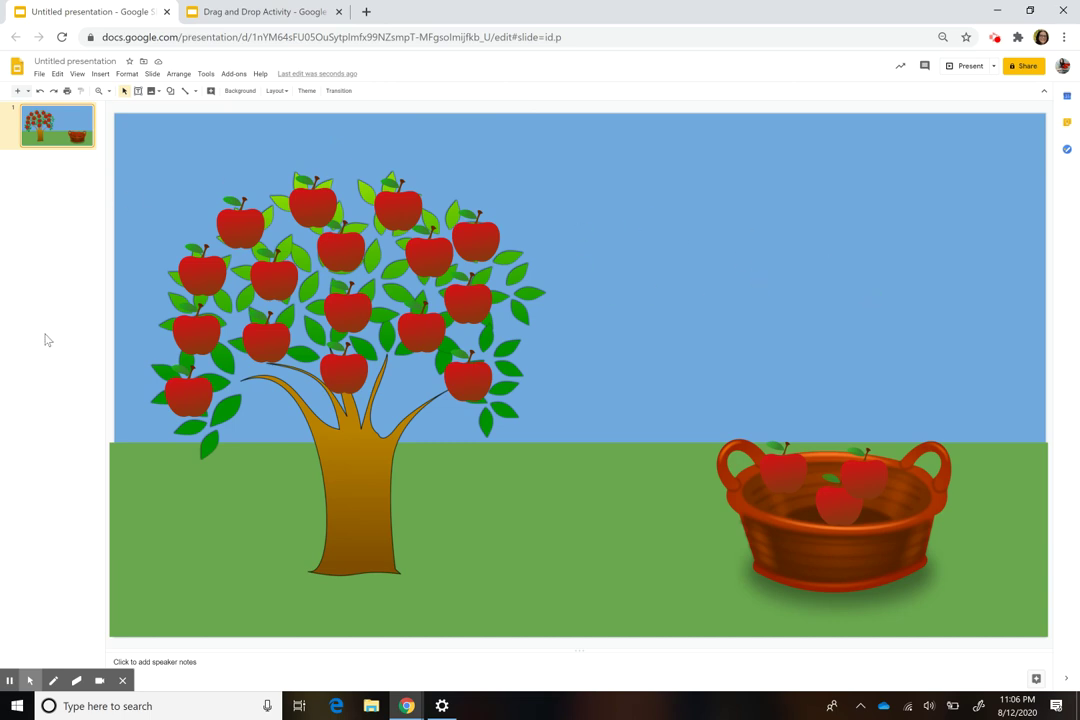
drag(871, 488, 888, 484)
click(38, 126)
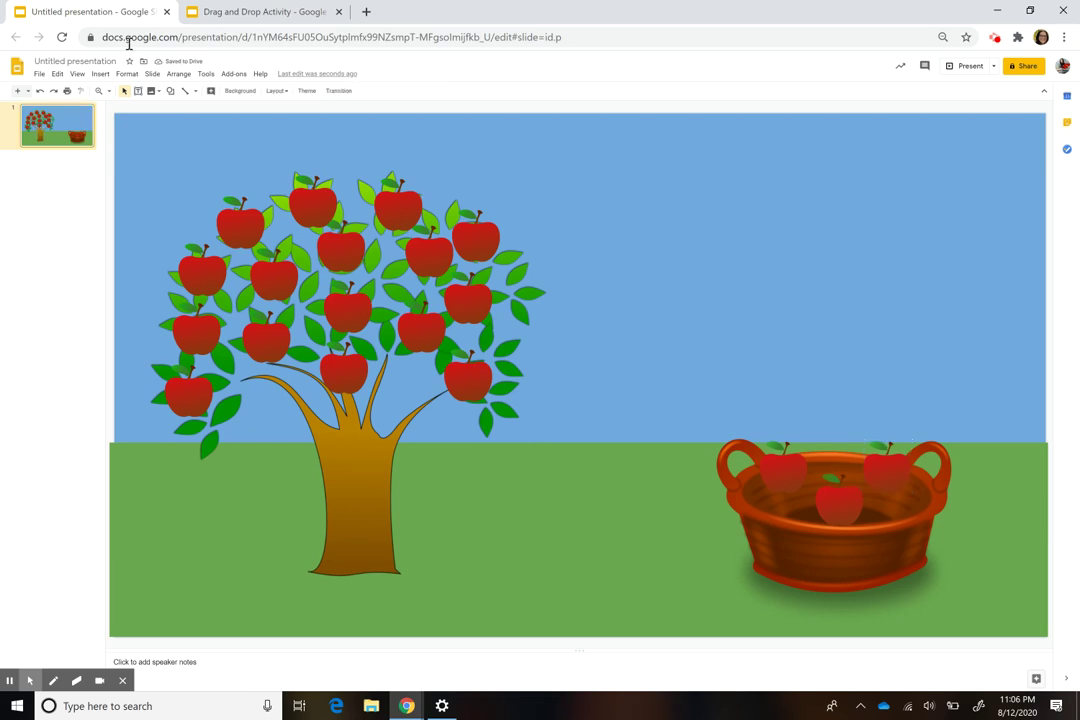
- Open the Match slide in the Drag and Drop Activity presentation and move the blue dog beside Rojo and the sun slightly lower
click(230, 12)
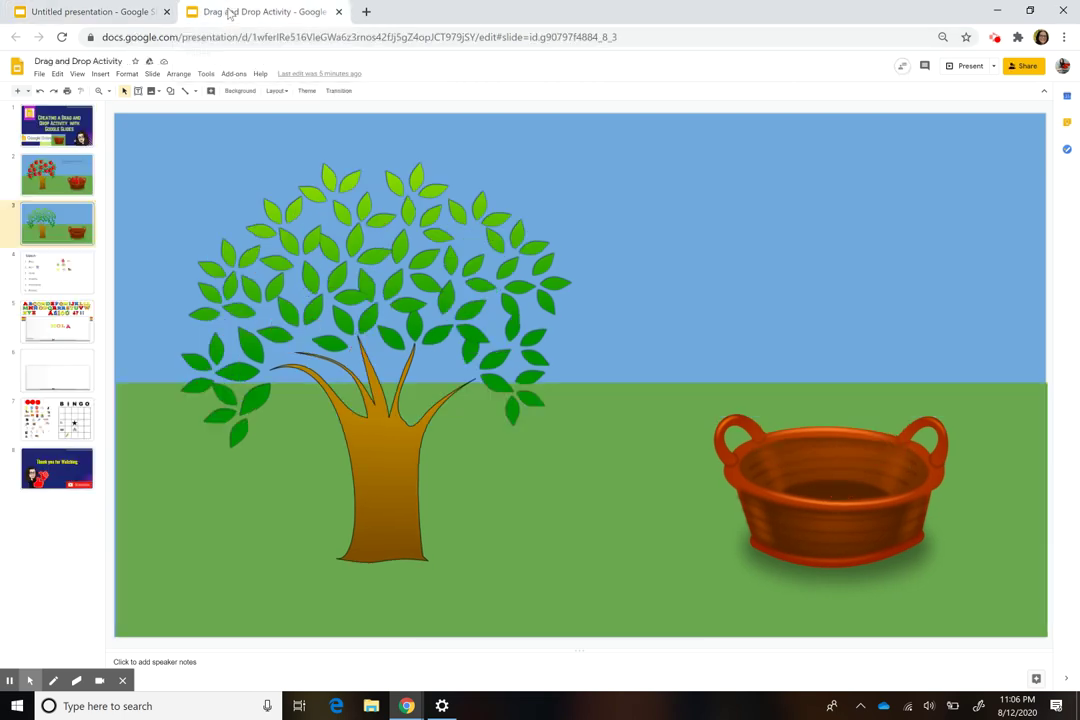
click(60, 280)
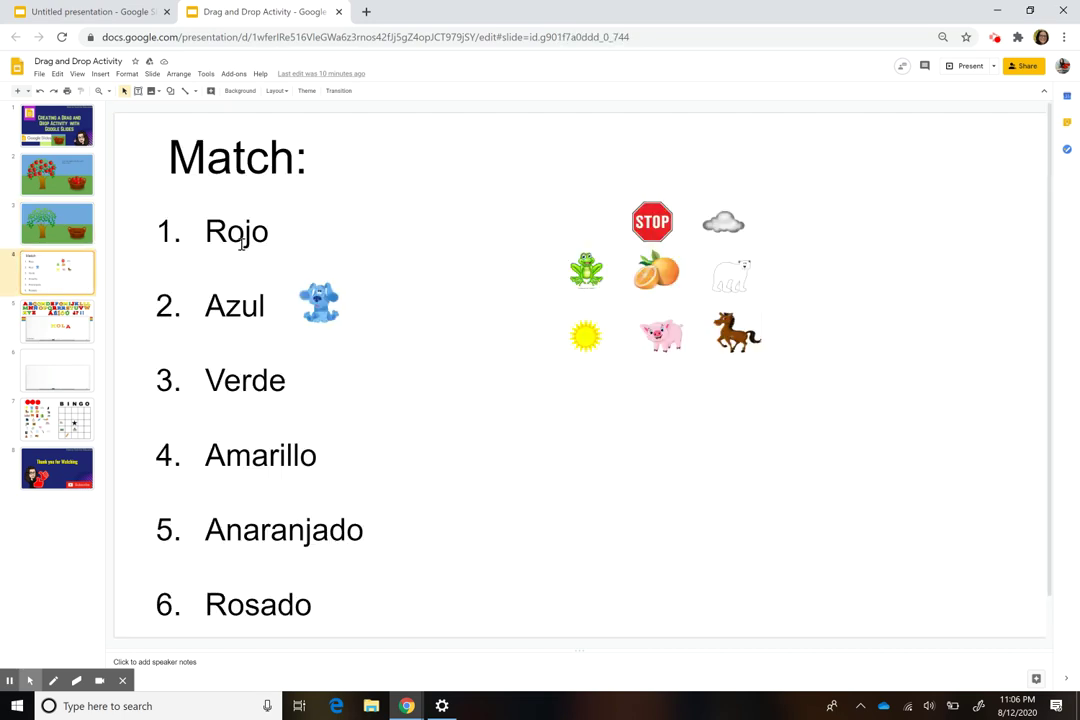
click(204, 206)
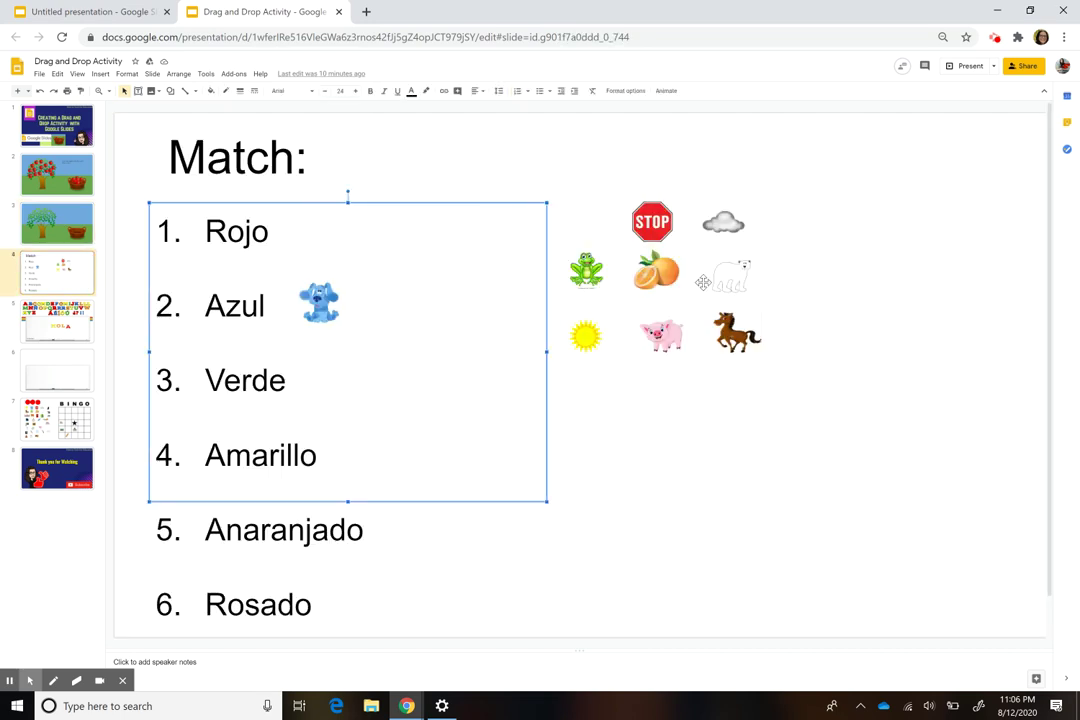
click(672, 395)
drag(320, 300, 329, 227)
drag(585, 335, 597, 367)
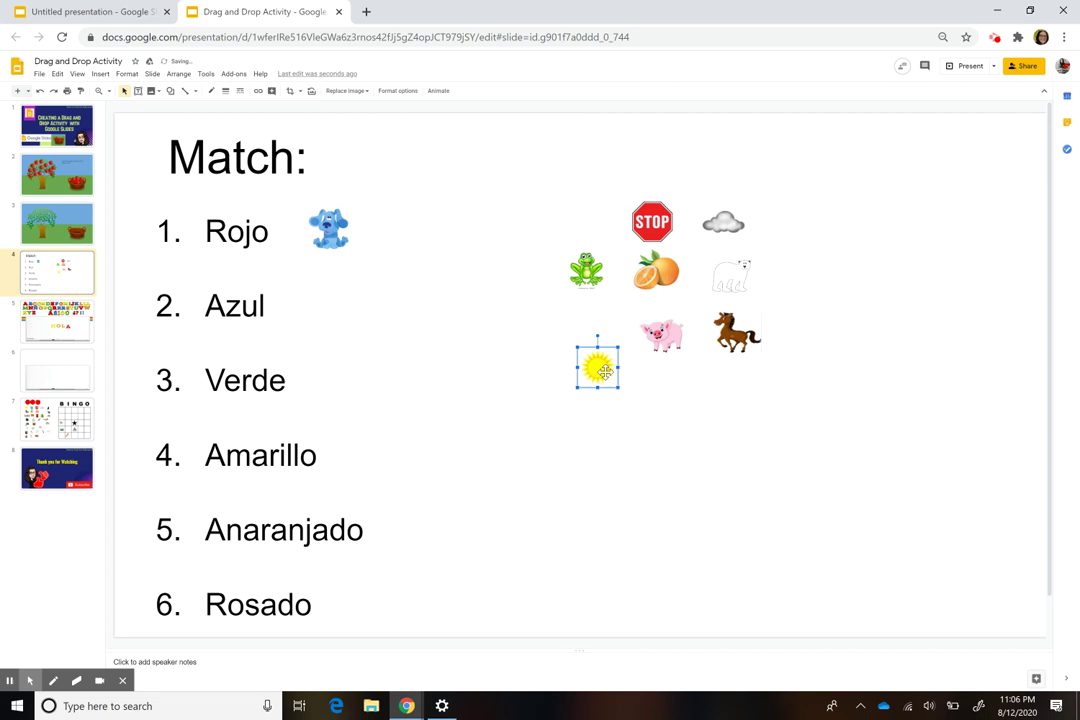
- Copy the "Match:" title and the numbered colour list together, and return to the untitled presentation
click(214, 208)
click(192, 268)
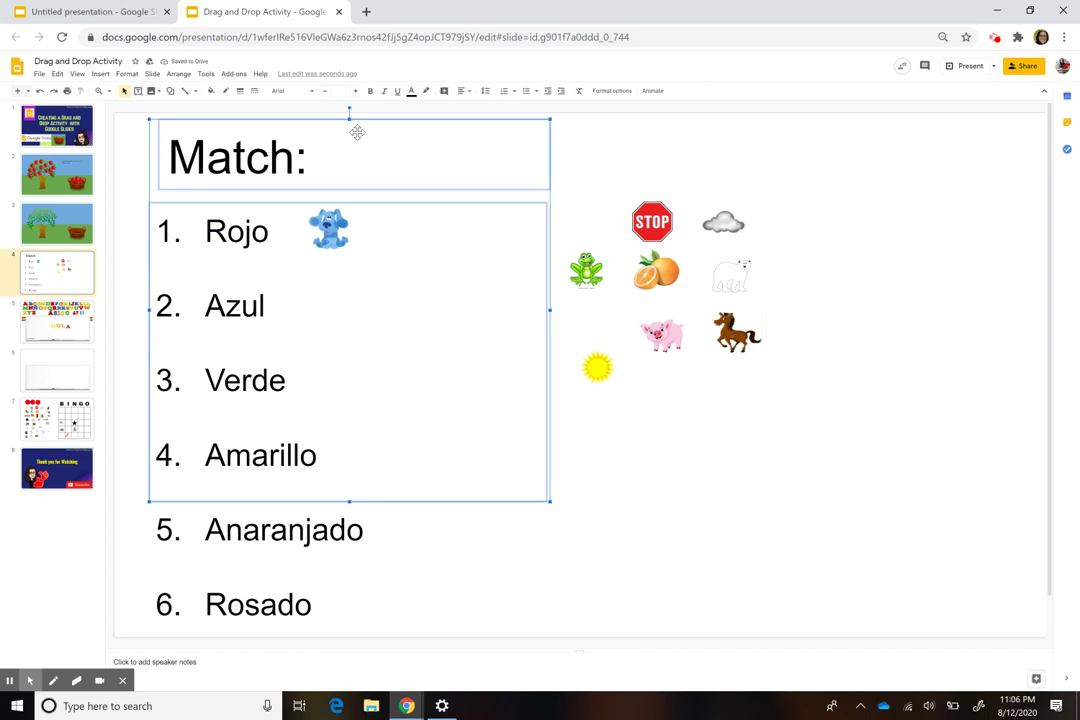
click(105, 11)
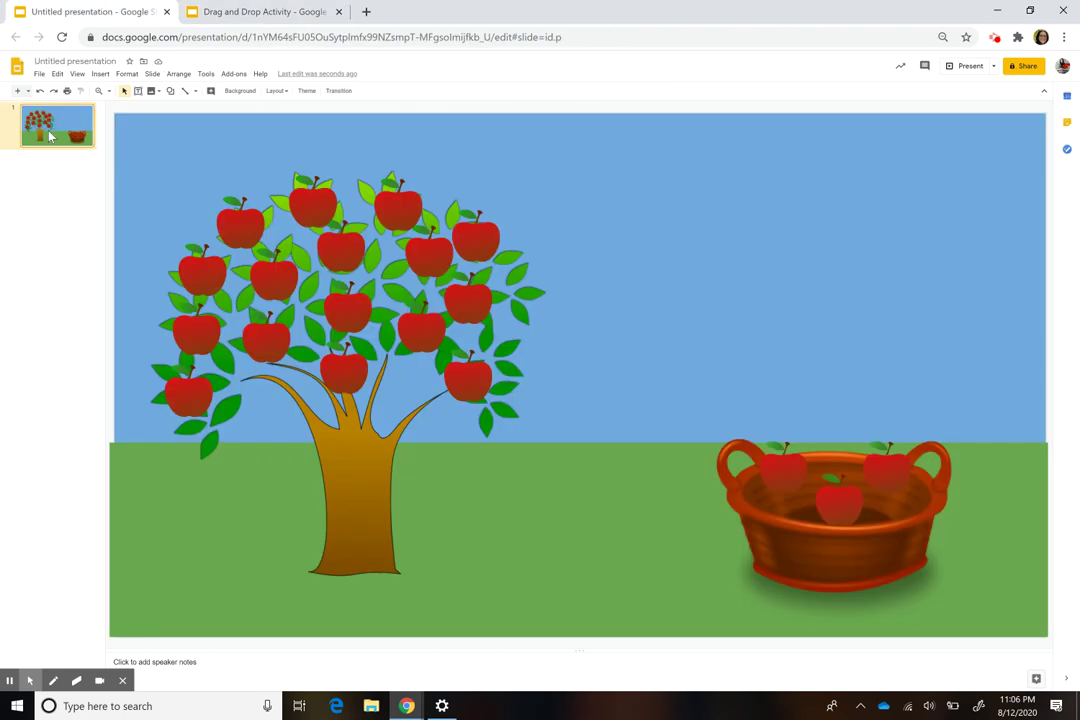
- Open the master editor and add a new layout after the tree and basket layout
click(151, 74)
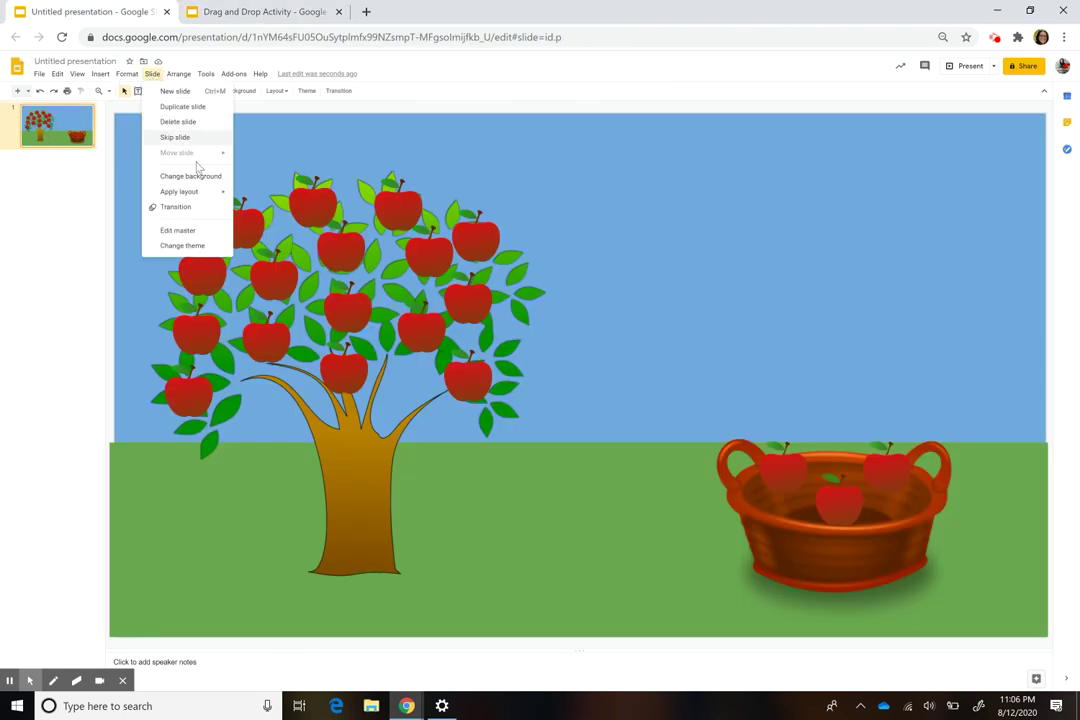
click(193, 231)
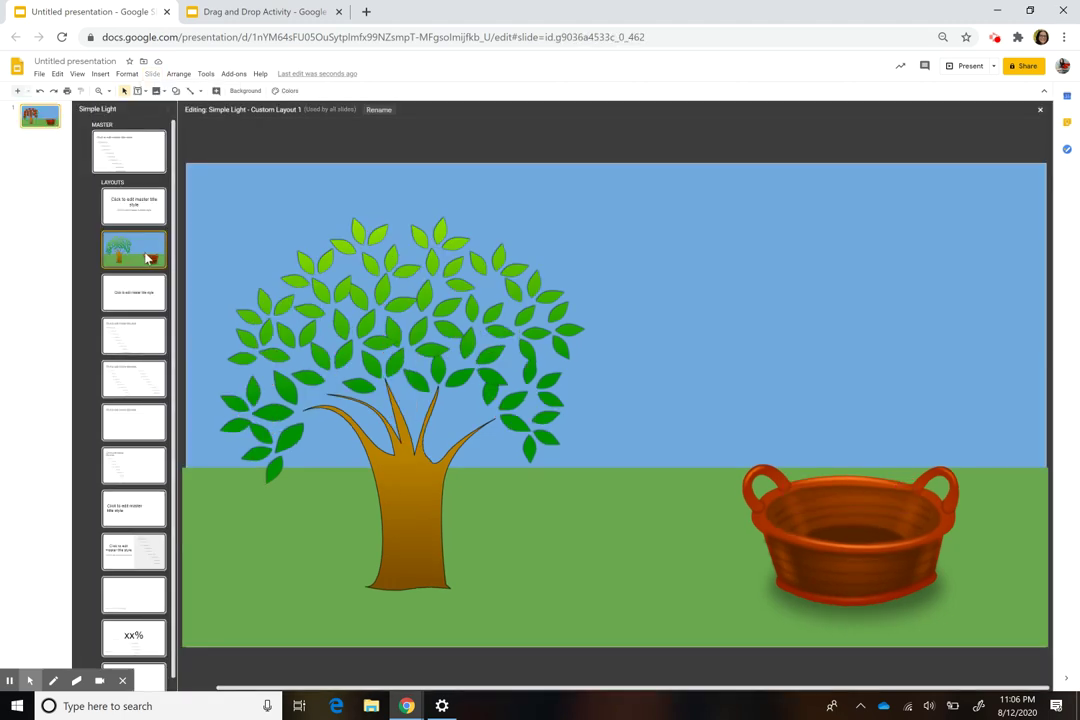
key(ctrl+m)
- Delete the title placeholder from the new layout, paste the copied Match title and colour list, and close the master editor
triple_click(362, 235)
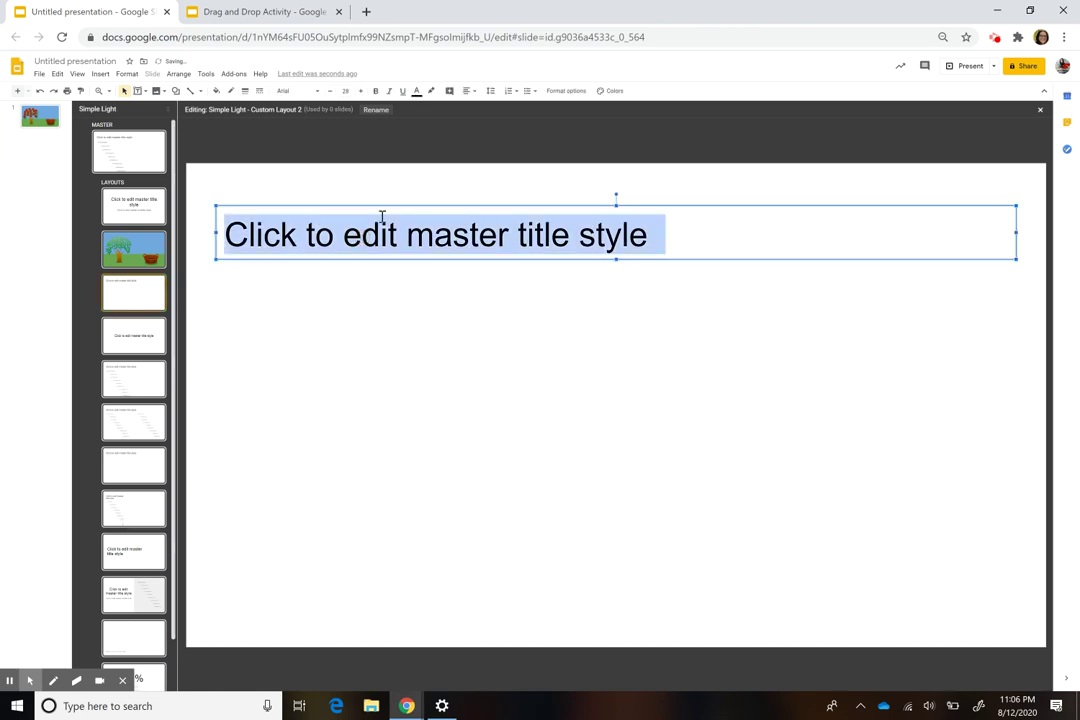
click(373, 207)
key(Delete)
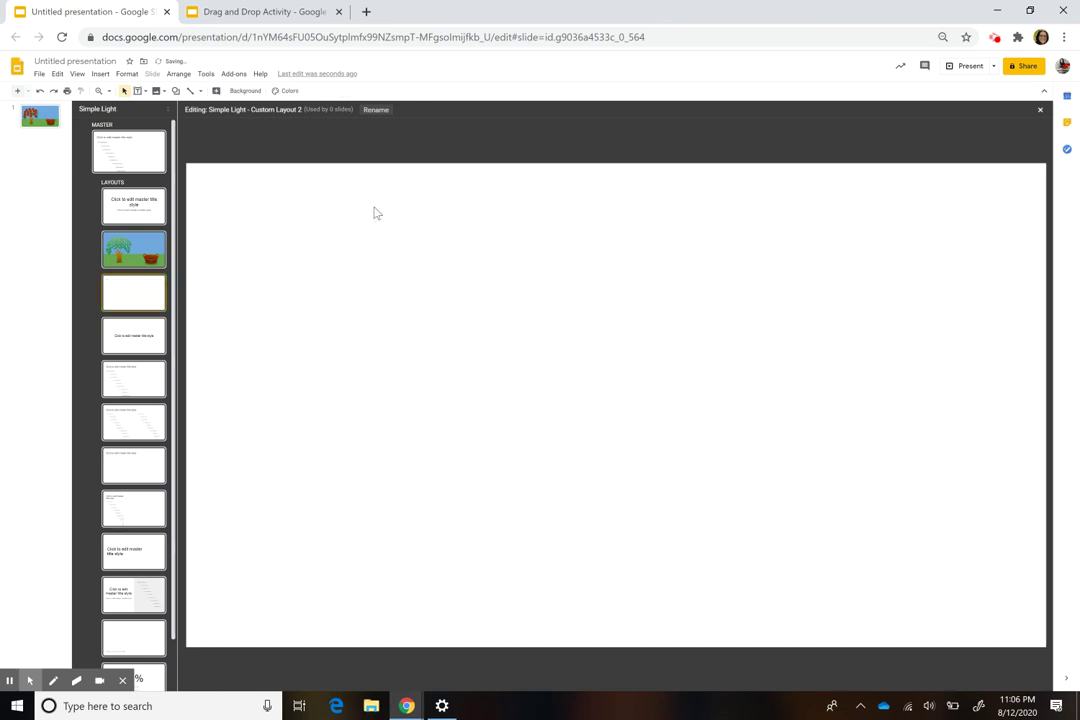
key(ctrl+v)
click(716, 421)
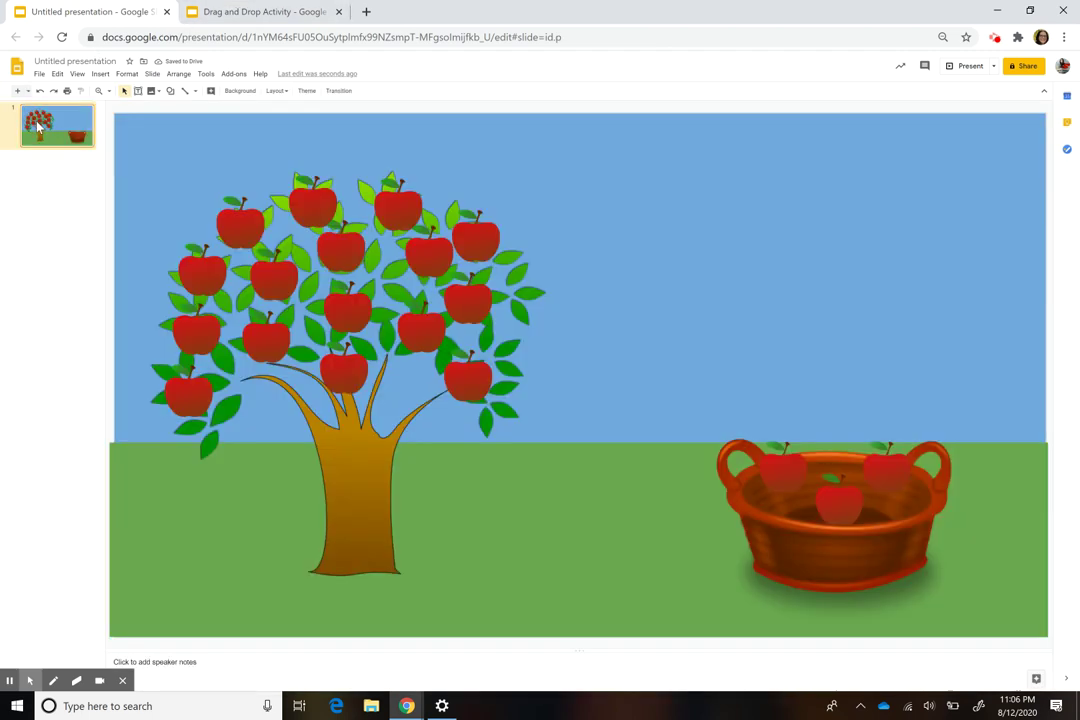
- Add a second slide after the apple slide and apply Custom Layout 2 to it
click(34, 110)
key(ctrl+m)
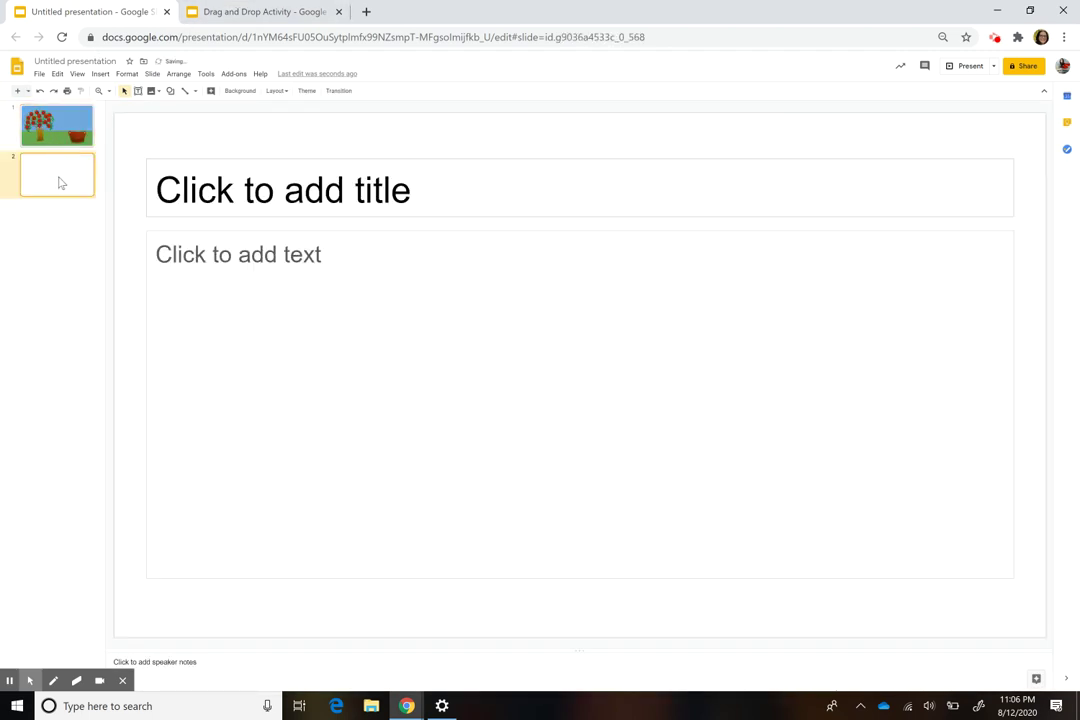
right_click(60, 182)
mouse_move(120, 345)
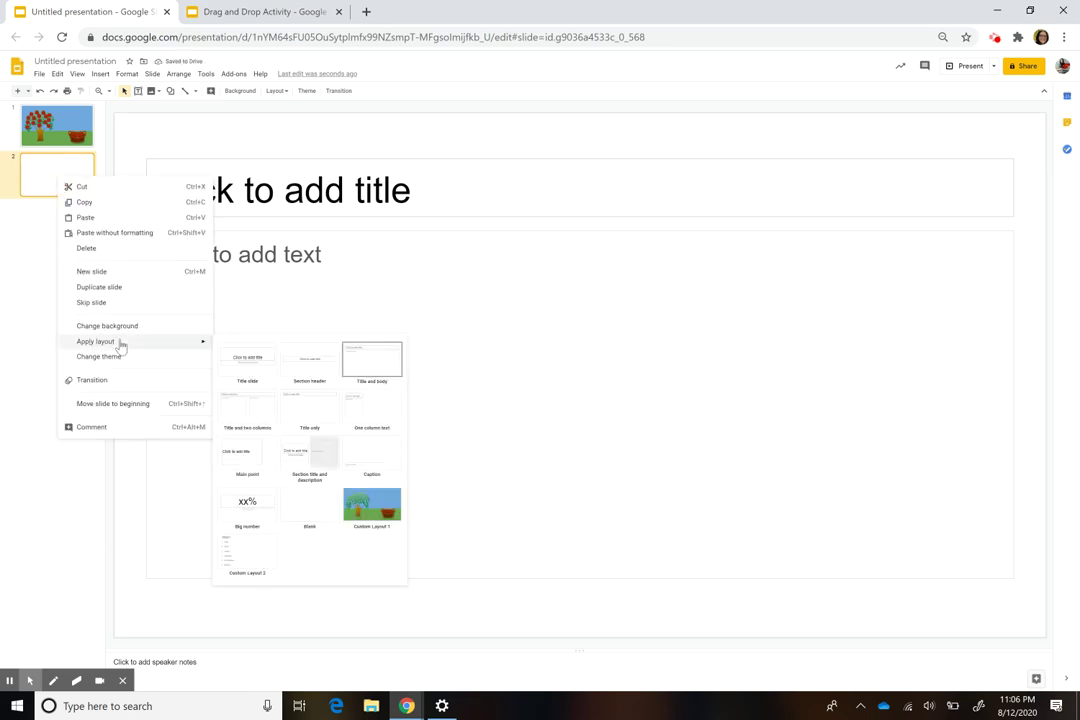
click(230, 555)
- Check whether the Match title and colour list can be selected on the new slide
click(193, 212)
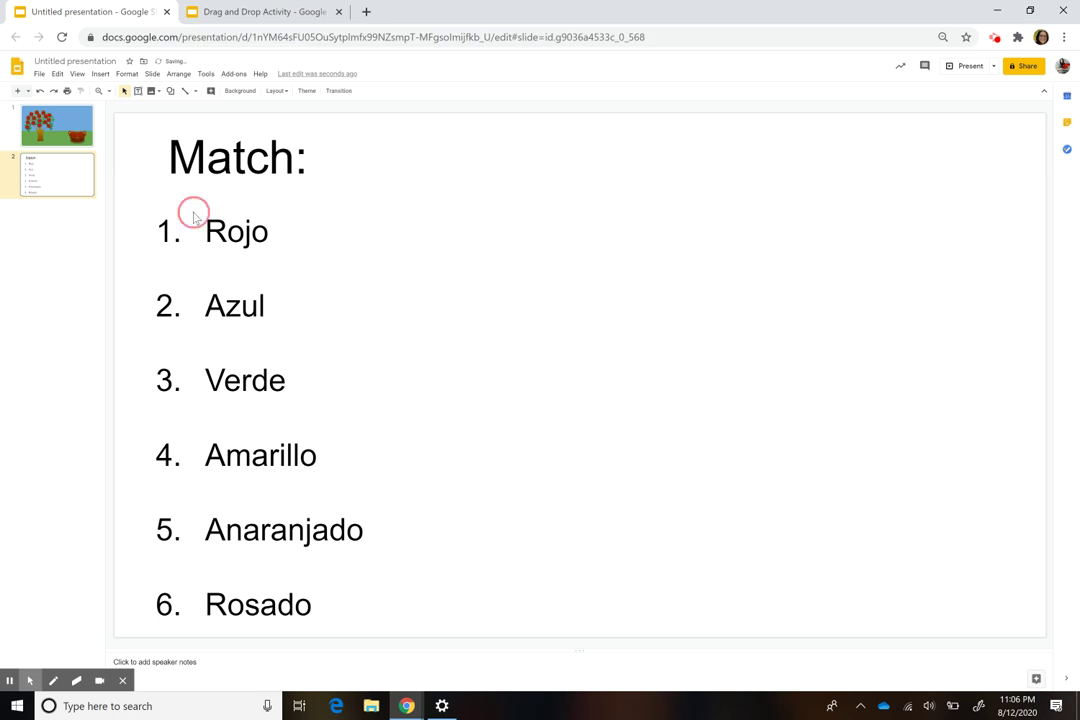
click(435, 458)
click(265, 494)
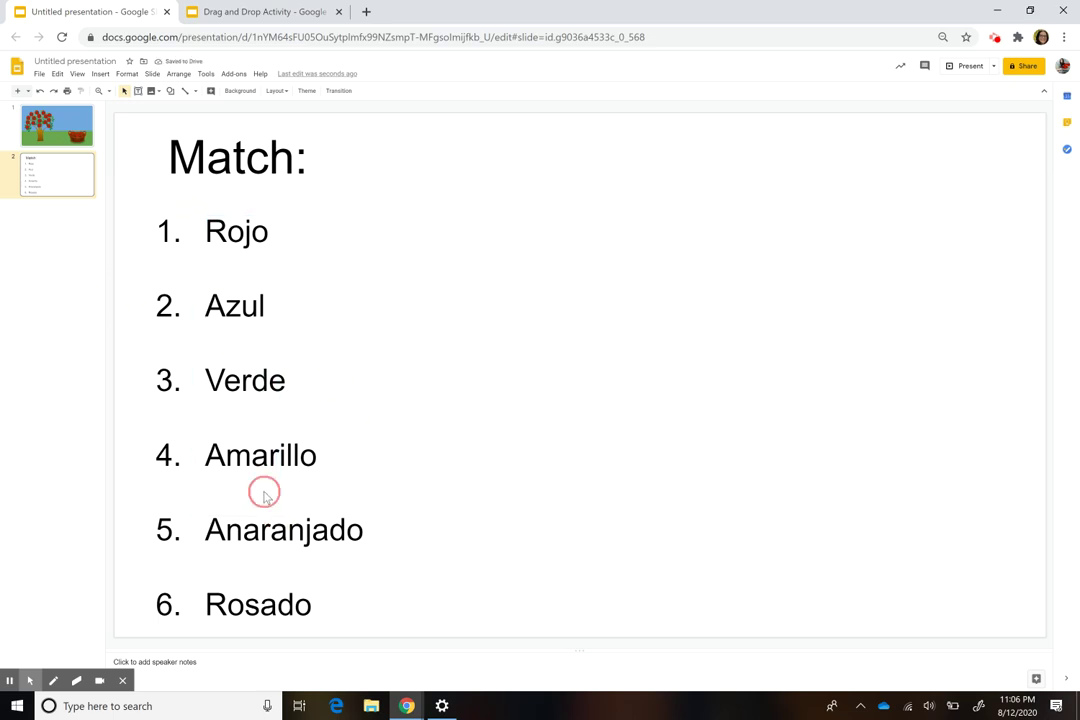
drag(206, 106, 278, 500)
- Copy only the nine pictures, without the text boxes, from the Match slide of Drag and Drop Activity and paste them onto the new Match slide
click(243, 12)
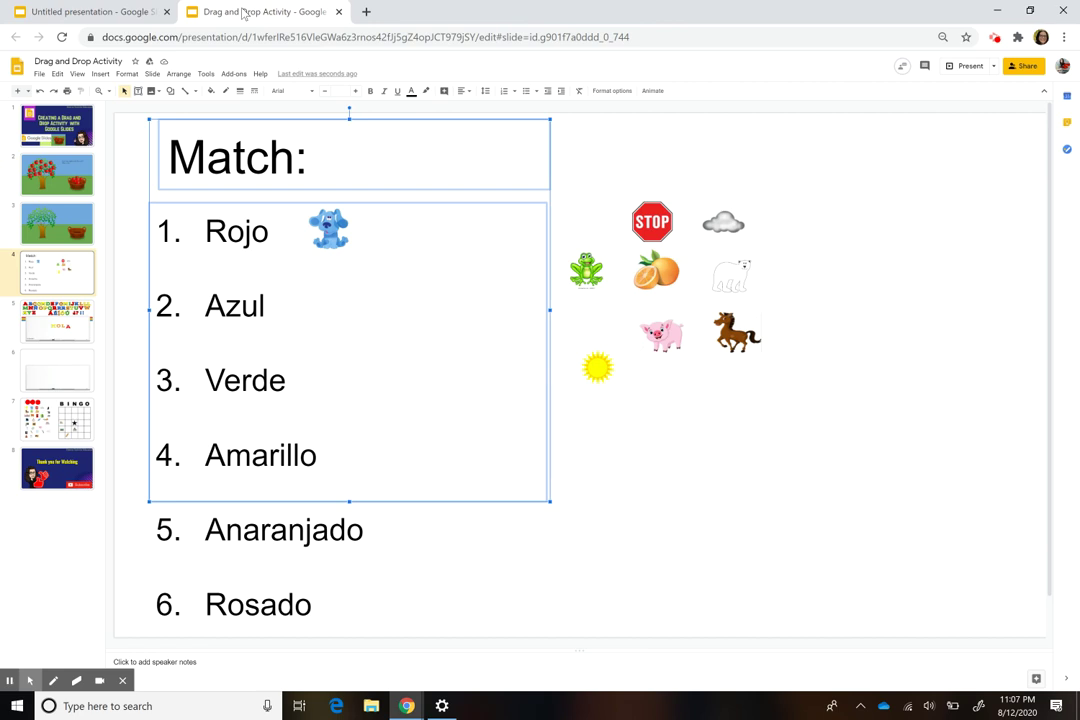
click(838, 461)
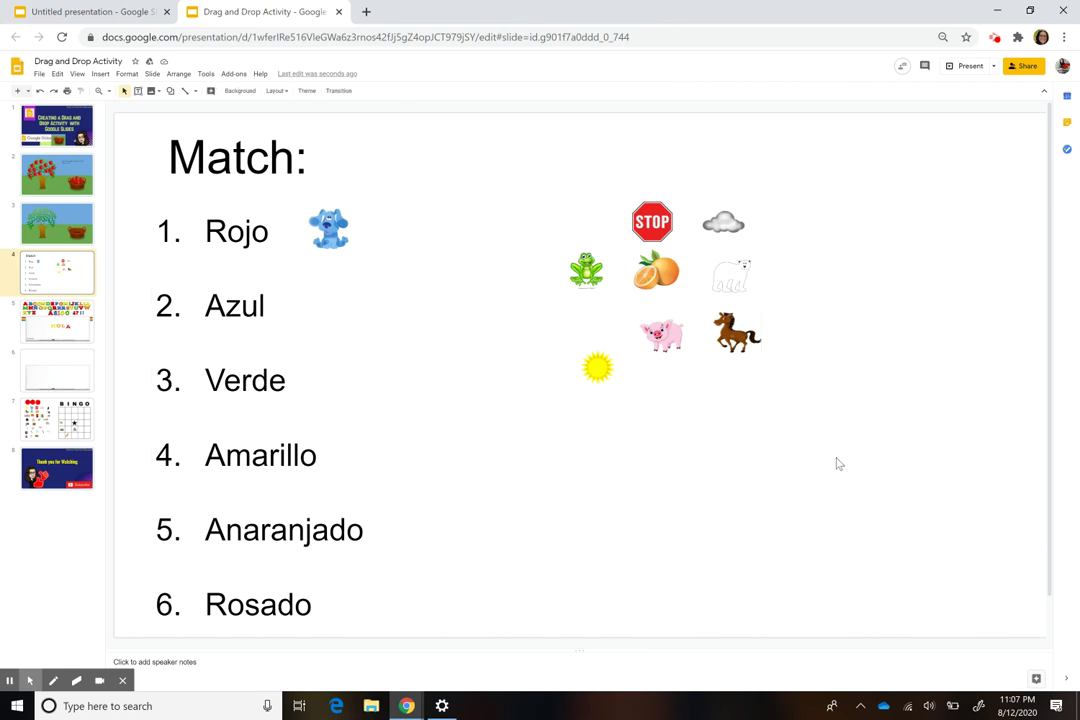
drag(815, 492, 530, 208)
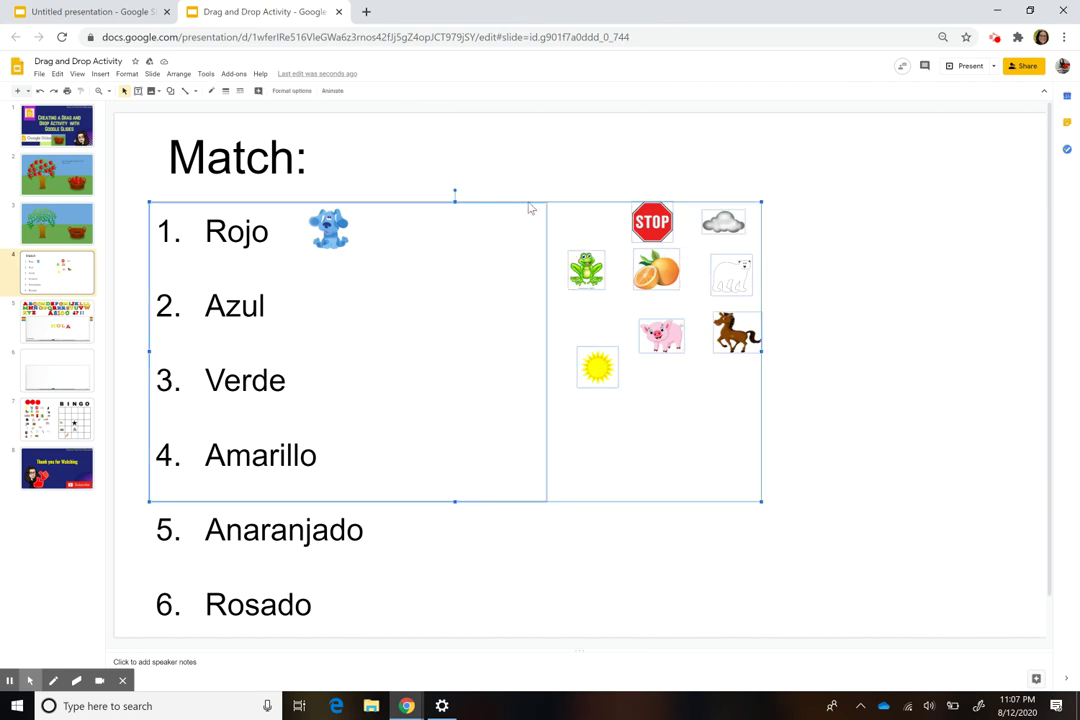
shift+click(220, 178)
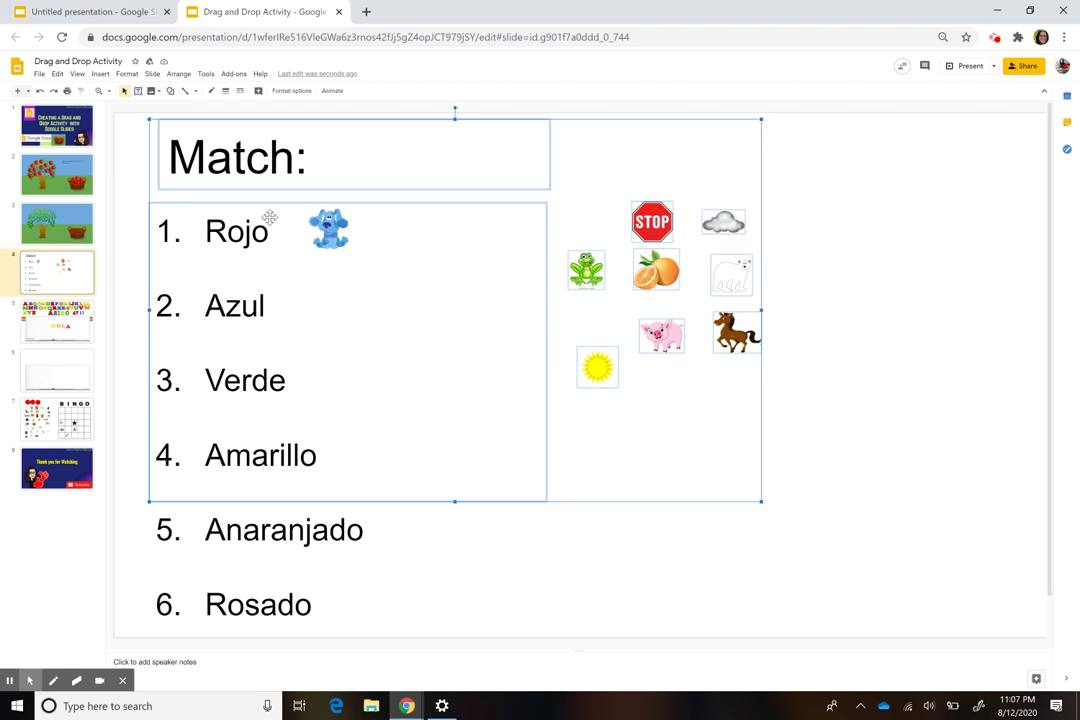
shift+click(242, 228)
shift+click(305, 163)
shift+click(338, 234)
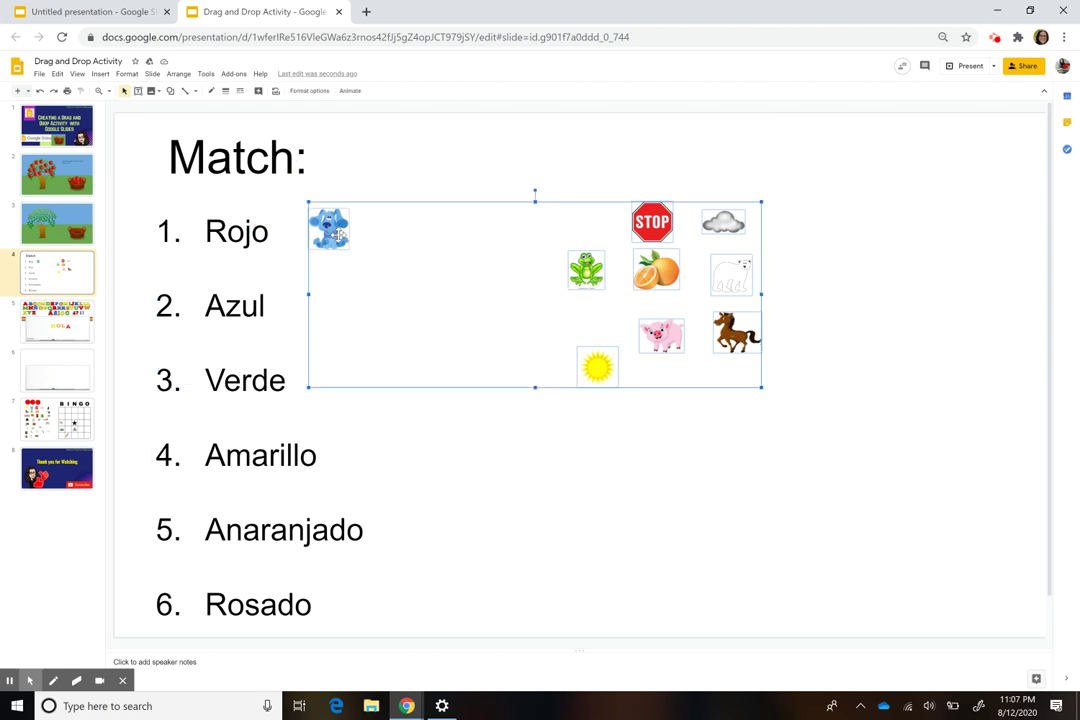
click(98, 14)
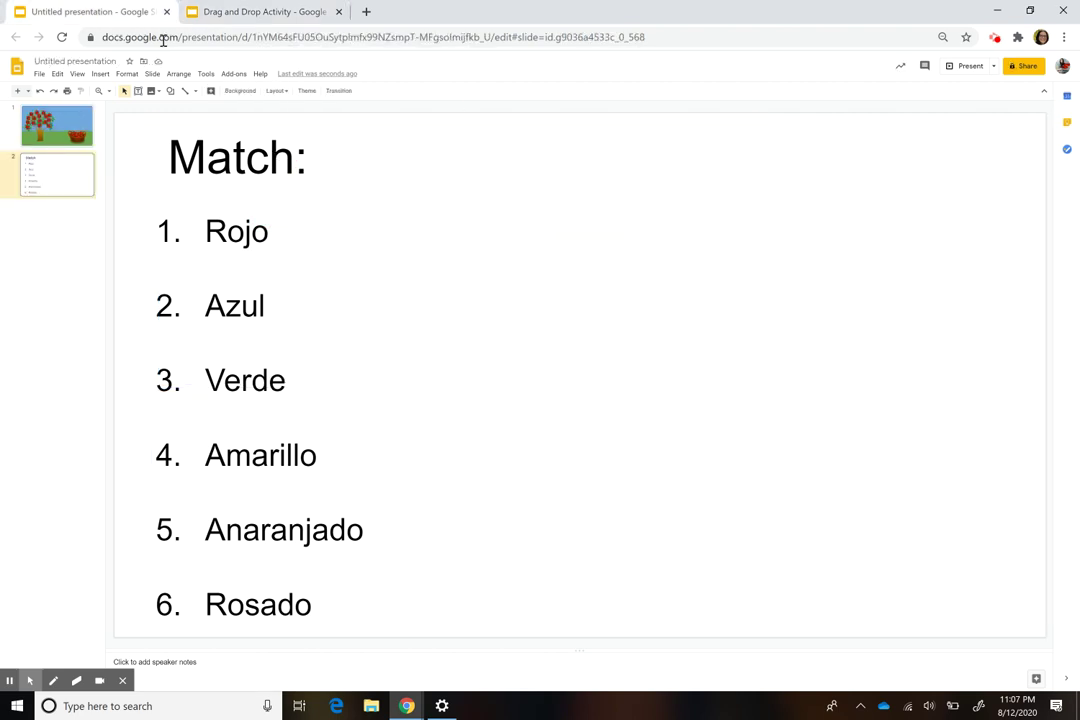
key(ctrl+v)
click(551, 398)
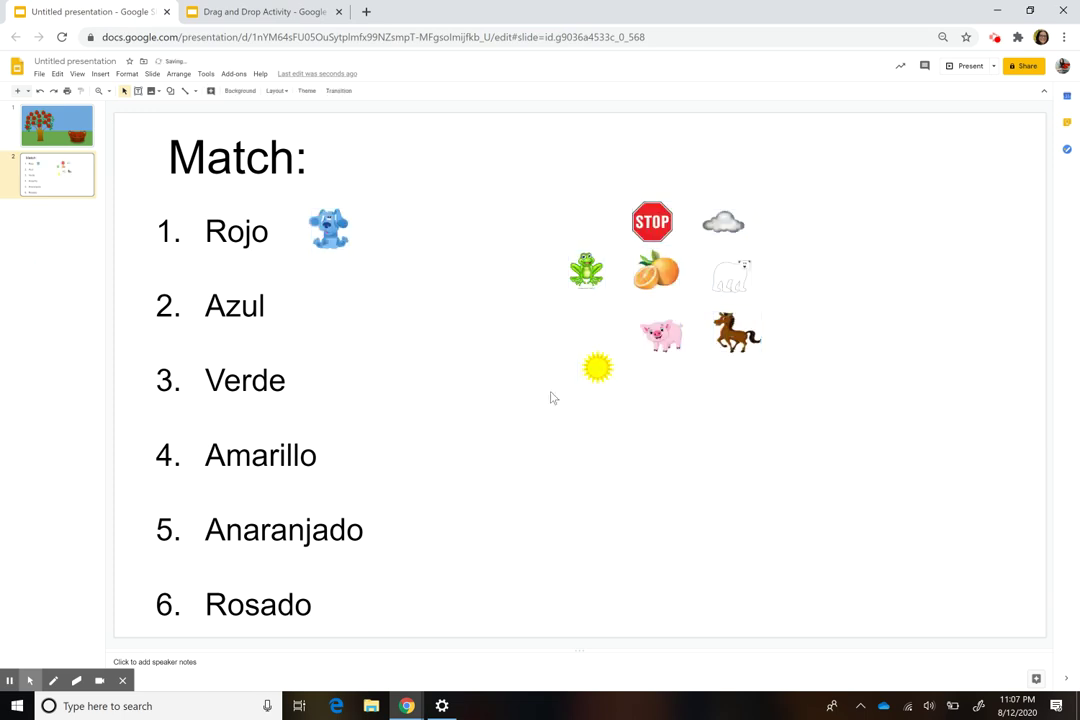
- Select all nine pasted pictures and enlarge them together proportionally
drag(981, 518, 290, 160)
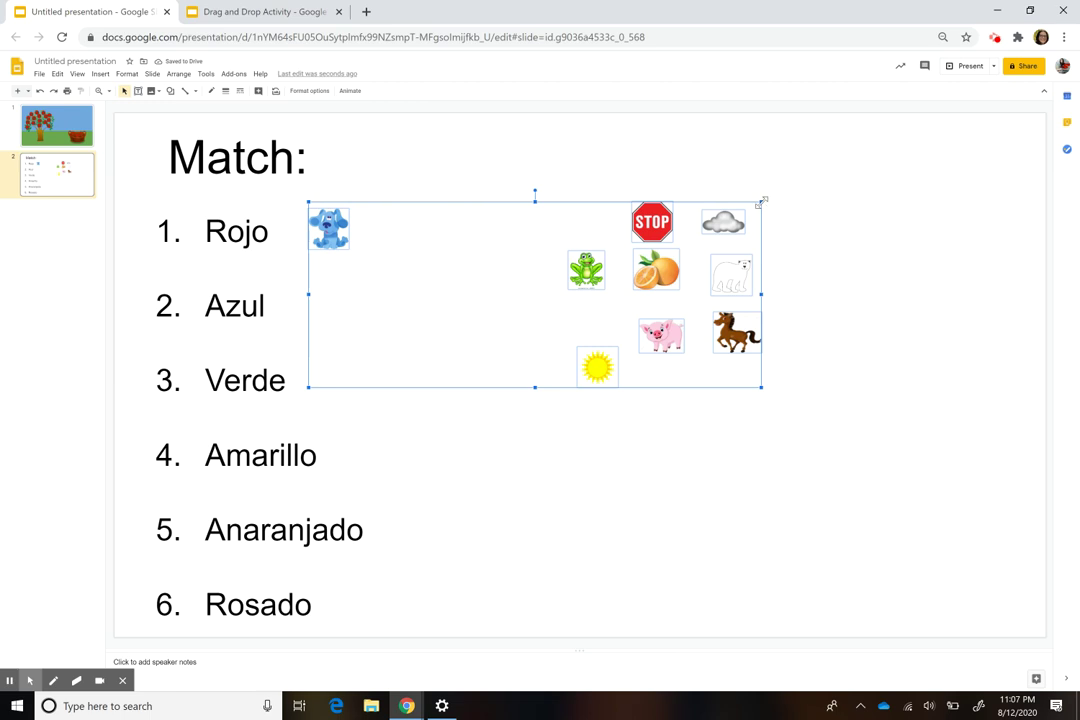
drag(762, 200, 851, 142)
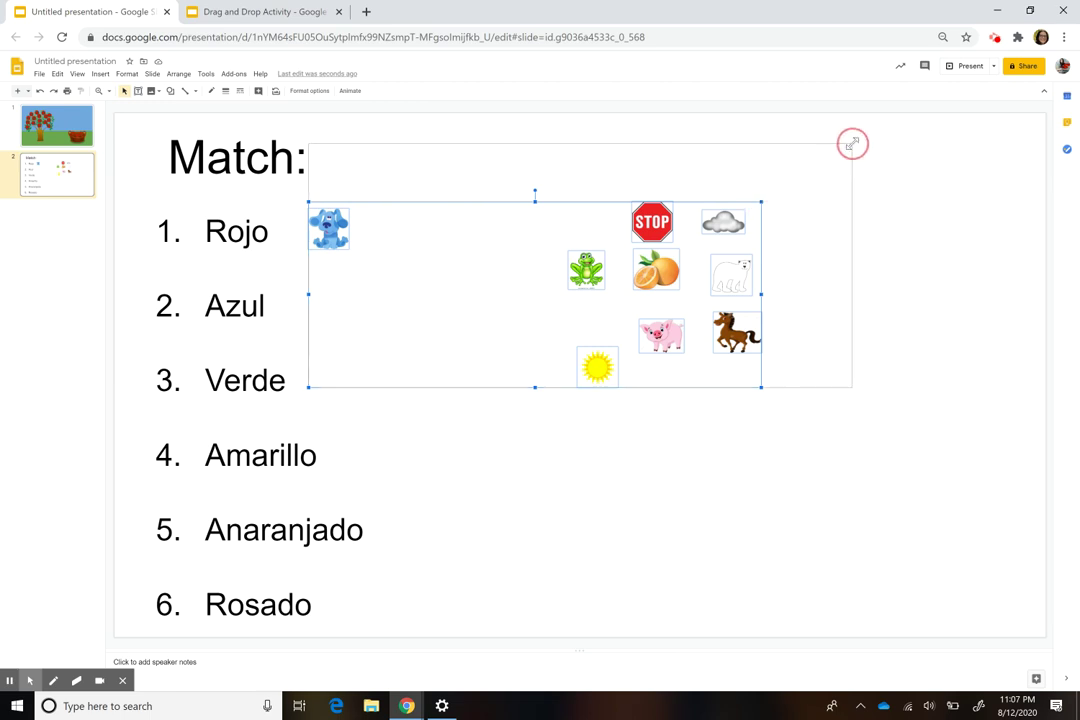
click(692, 451)
- Move the dog, sun, frog, orange, pig and stop sign beside their matching colour words, and add a third slide with the same layout
drag(320, 172, 305, 288)
drag(649, 380, 358, 462)
drag(641, 233, 343, 382)
drag(725, 233, 415, 535)
drag(735, 312, 365, 599)
drag(721, 169, 321, 224)
click(617, 395)
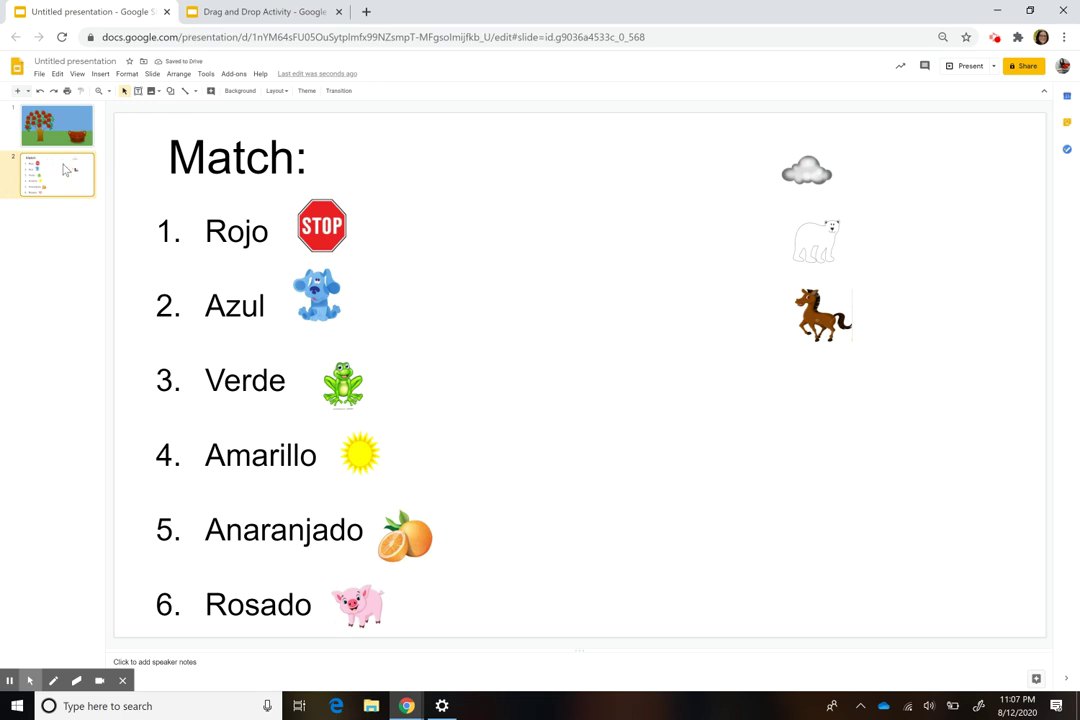
key(ctrl+d)
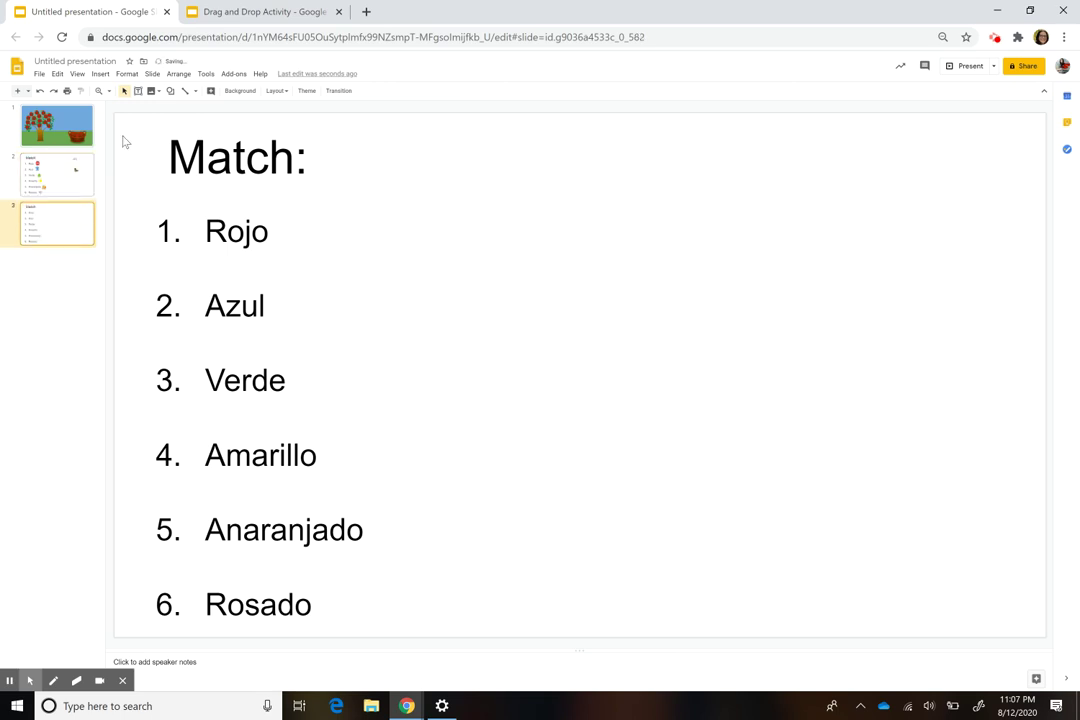
- Try moving a letter O on the alphabet slide of Drag and Drop Activity onto the whiteboard, and delete that O
click(229, 13)
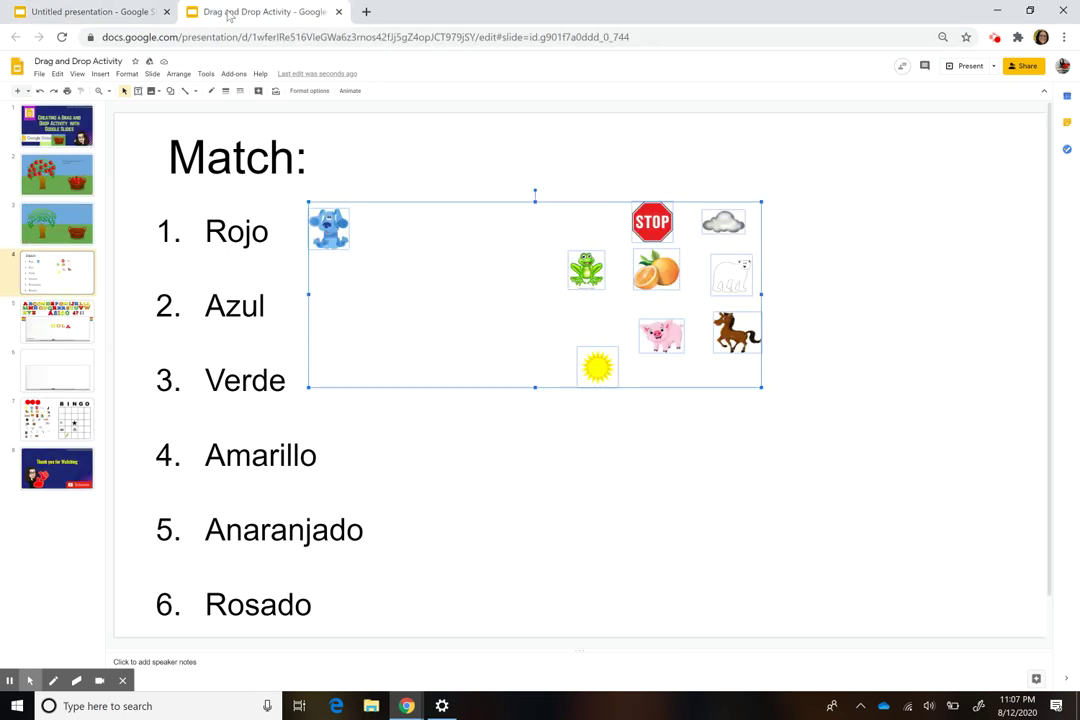
click(50, 326)
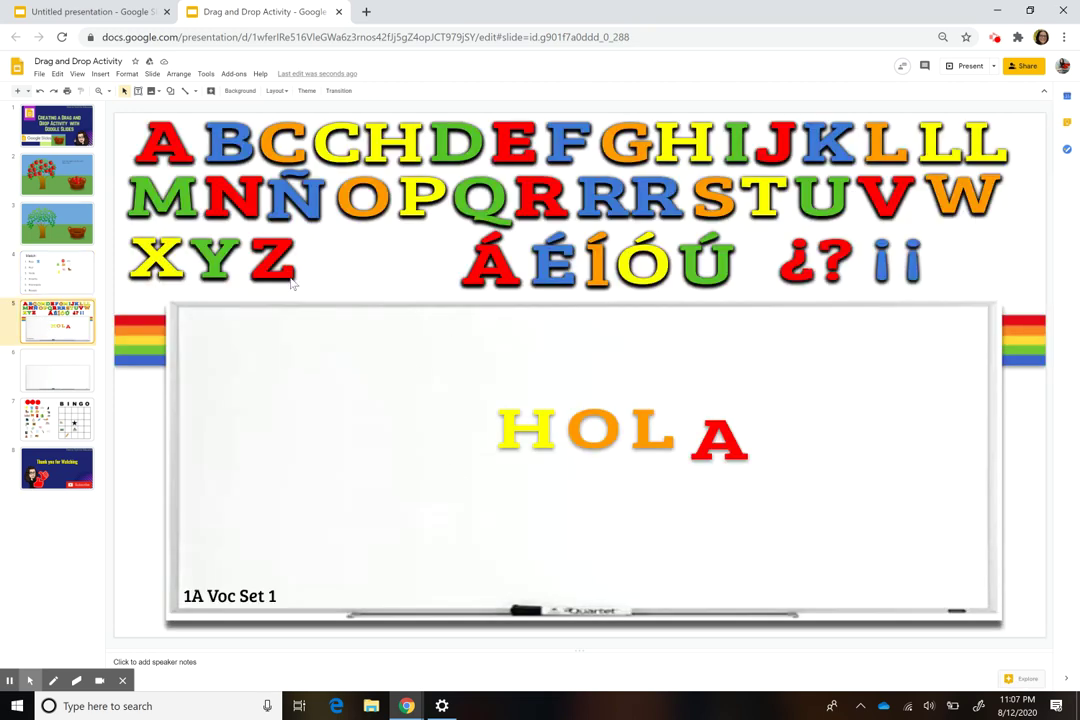
click(395, 147)
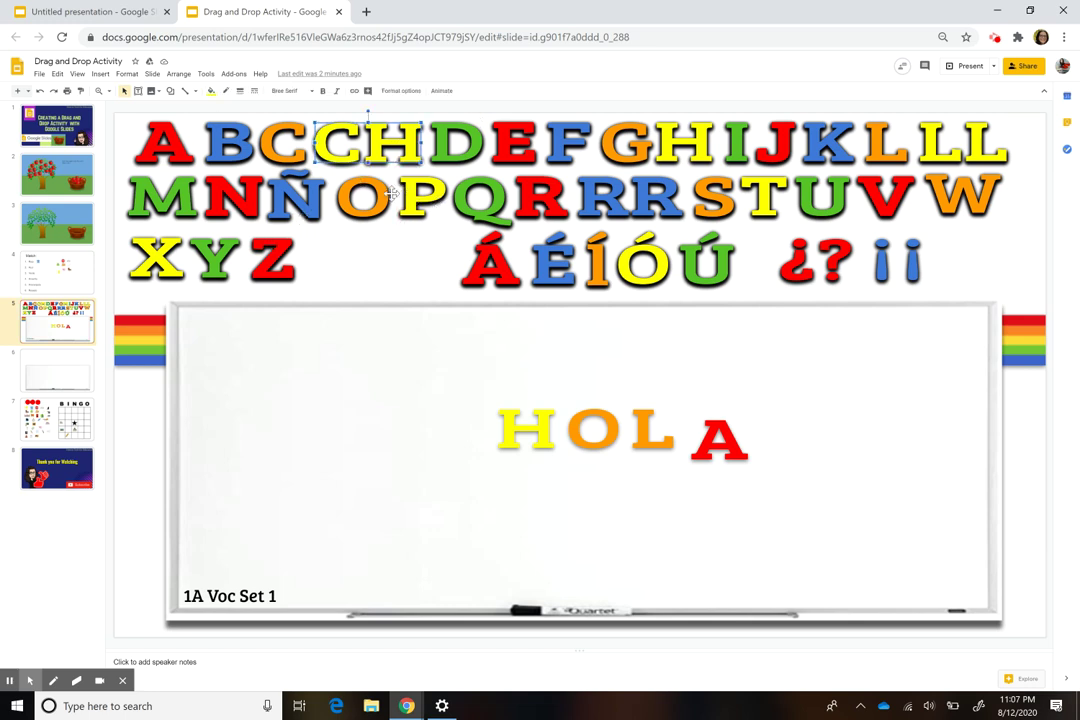
drag(358, 242, 349, 465)
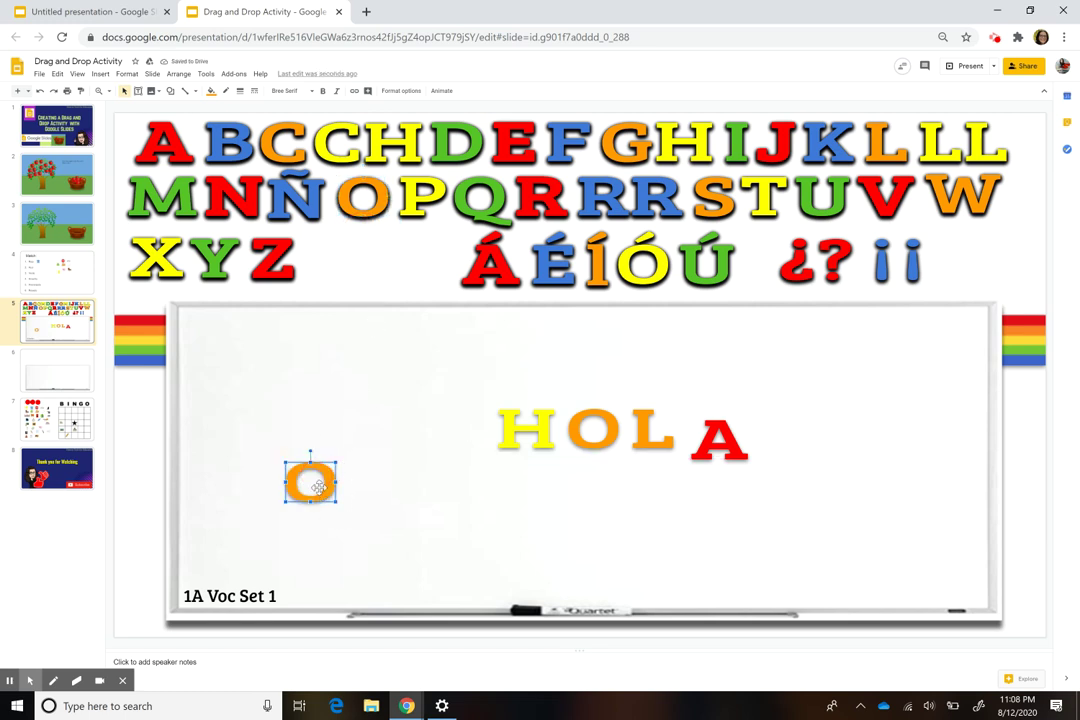
drag(380, 199, 367, 250)
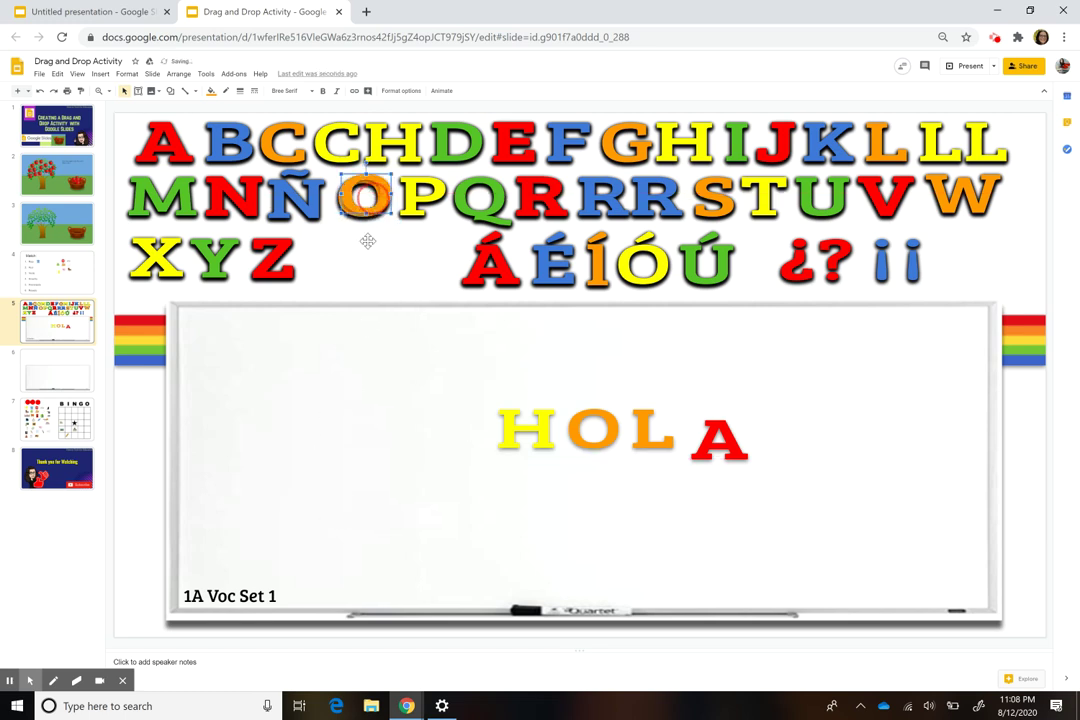
click(46, 91)
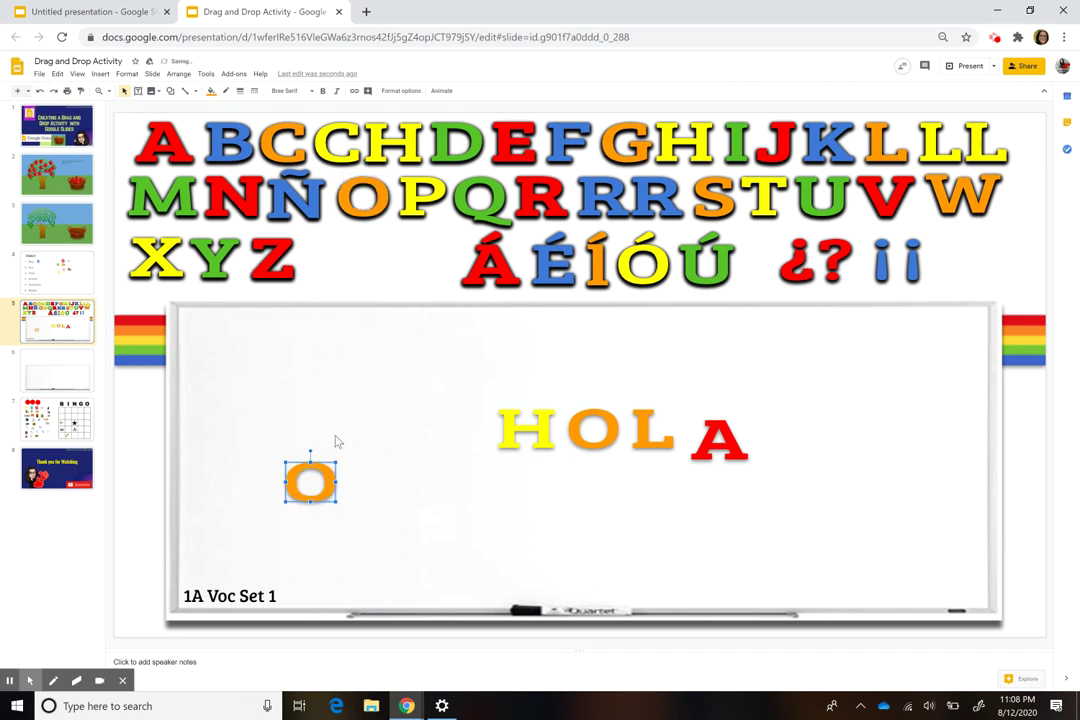
key(Delete)
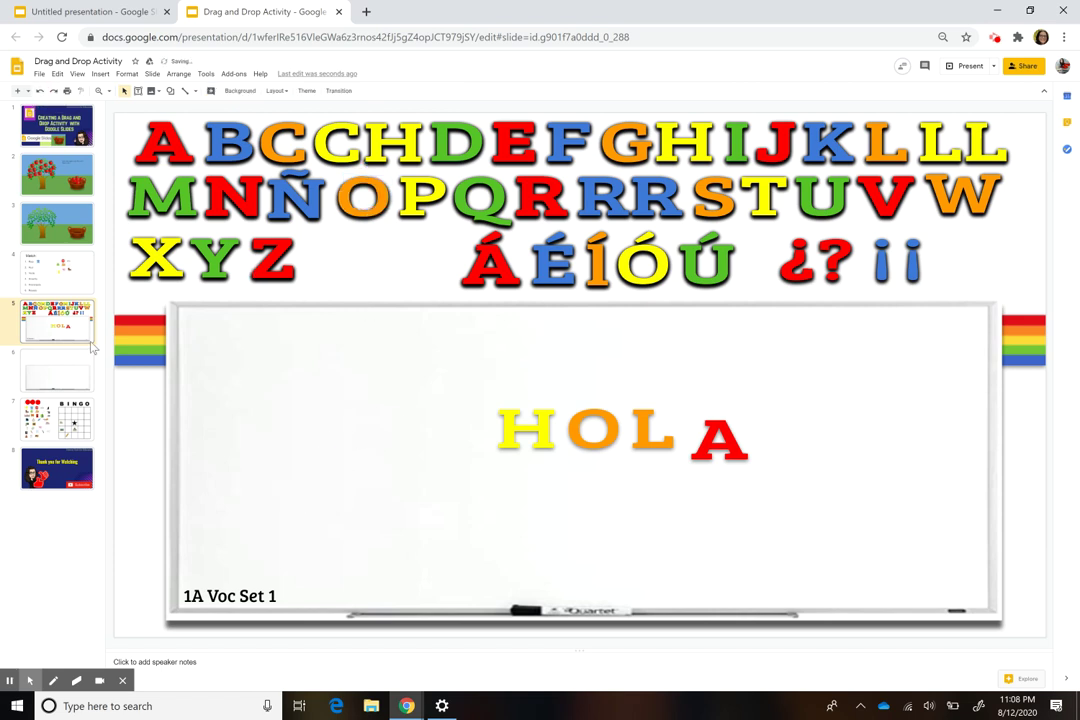
- Copy the whiteboard picture from slide 6 of Drag and Drop Activity and return to the untitled presentation
click(80, 366)
click(343, 410)
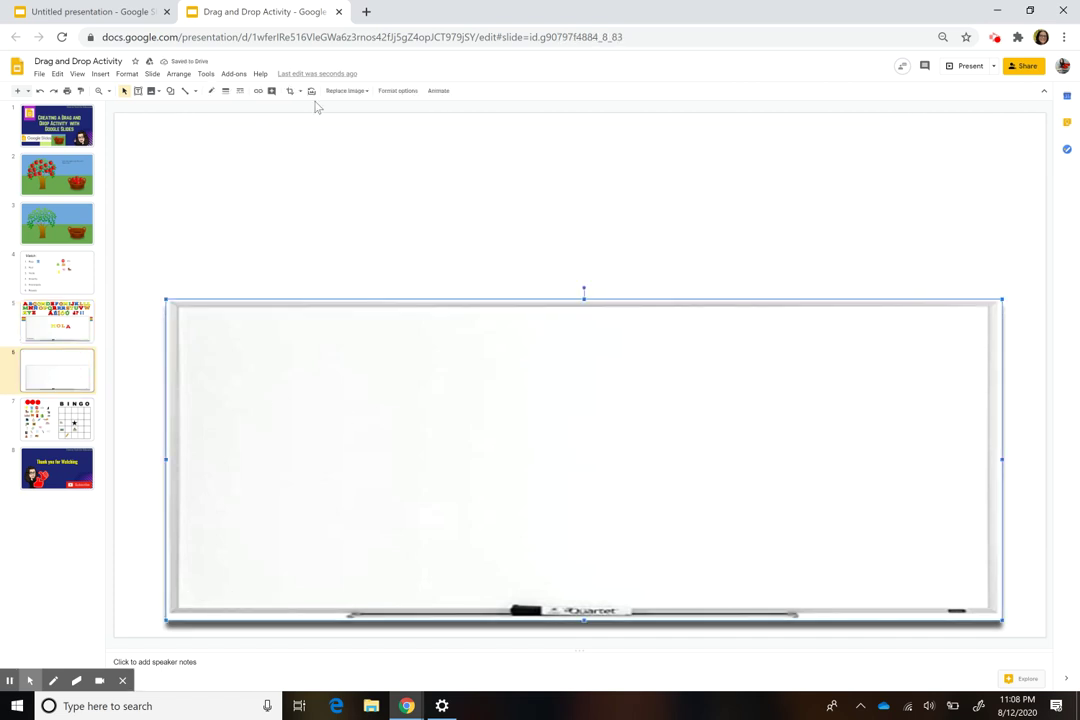
click(100, 11)
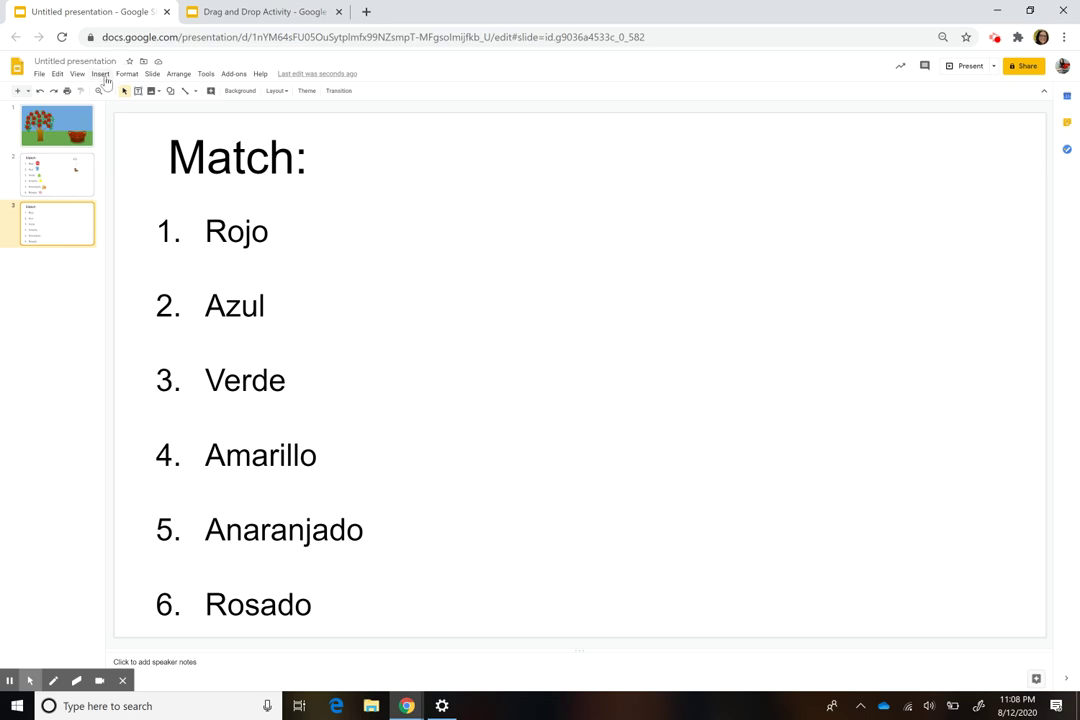
- Open the master editor and add a new layout after the Match layout
click(152, 74)
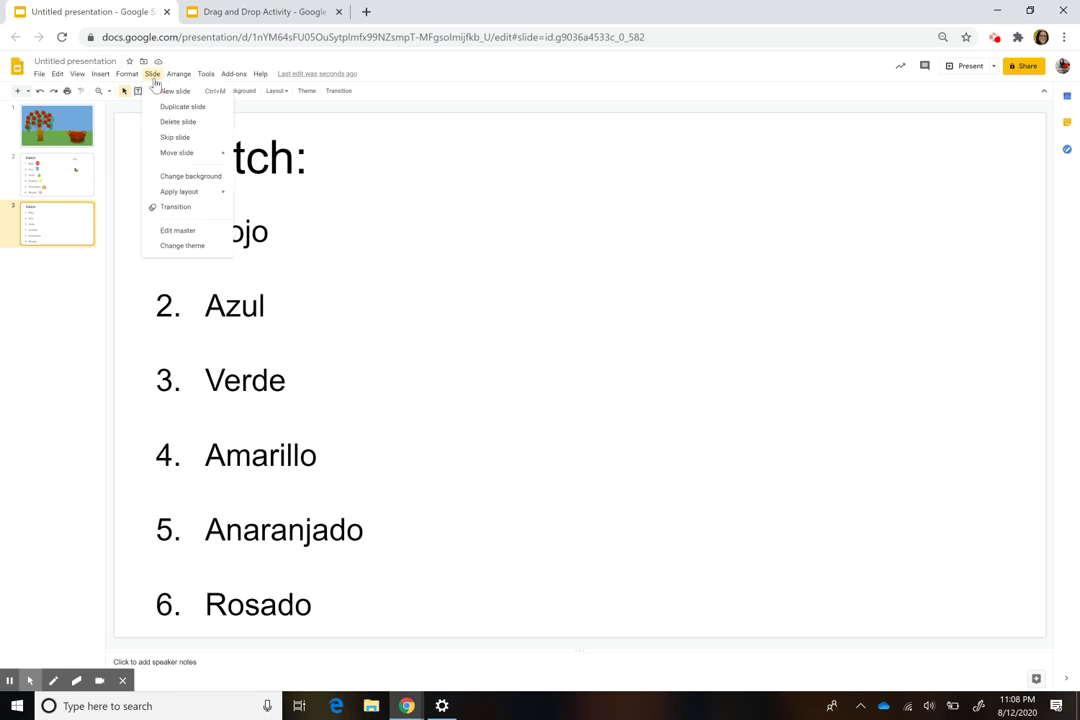
click(193, 230)
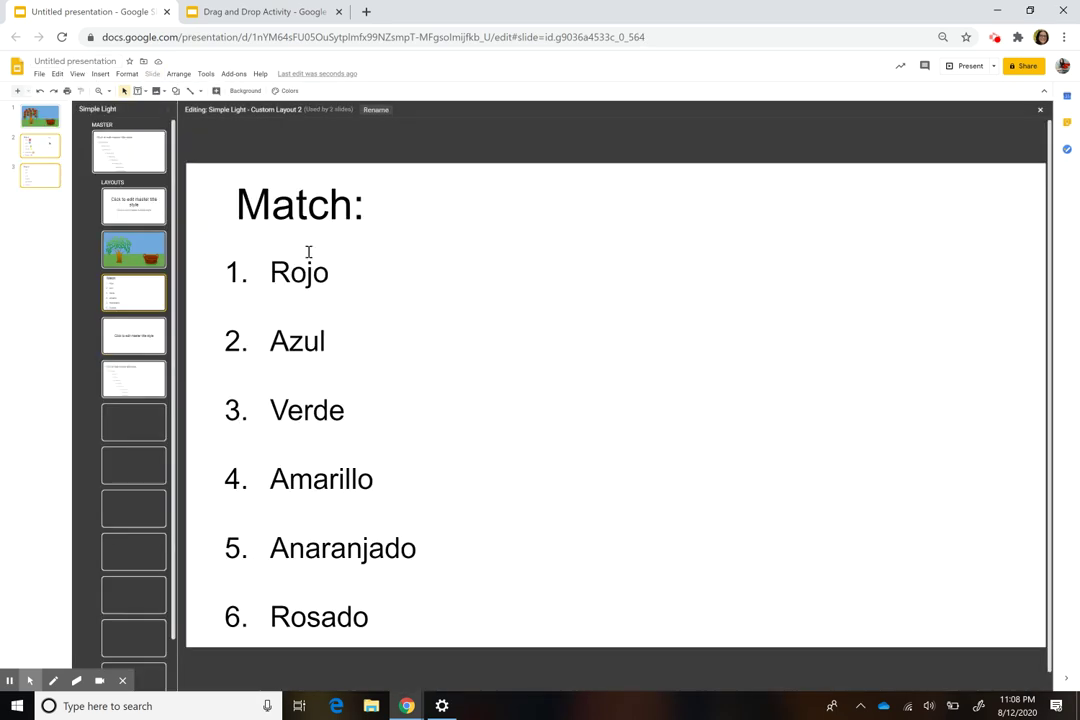
key(ctrl+m)
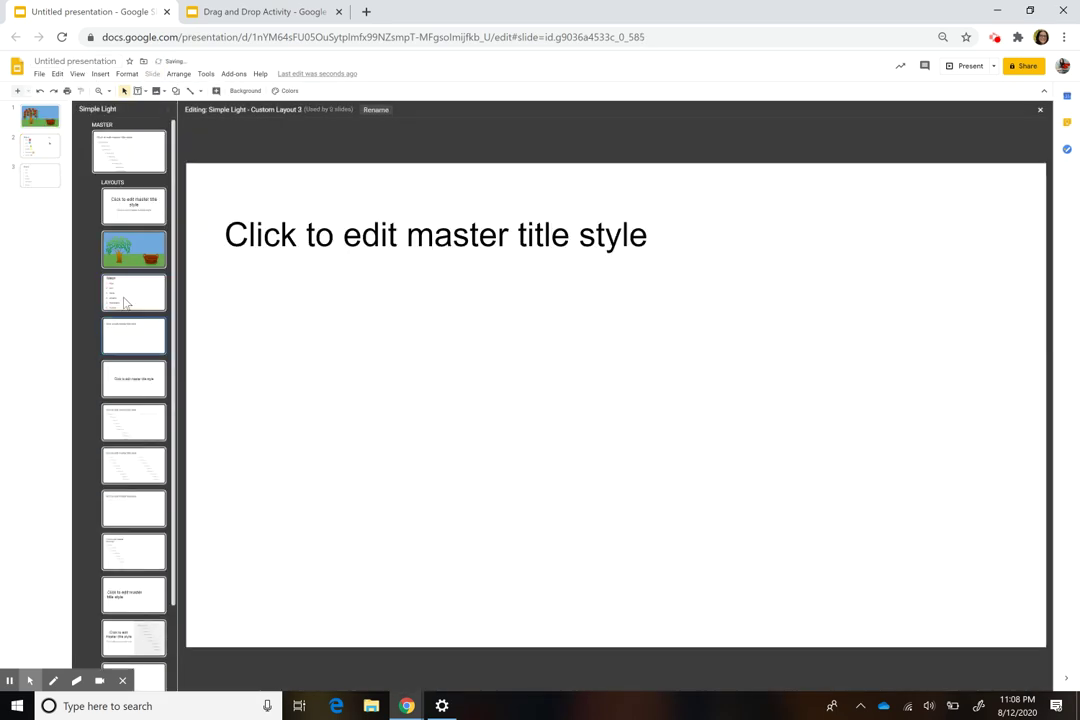
- Delete the title placeholder from the new layout and paste the copied whiteboard picture into it
click(360, 213)
key(Escape)
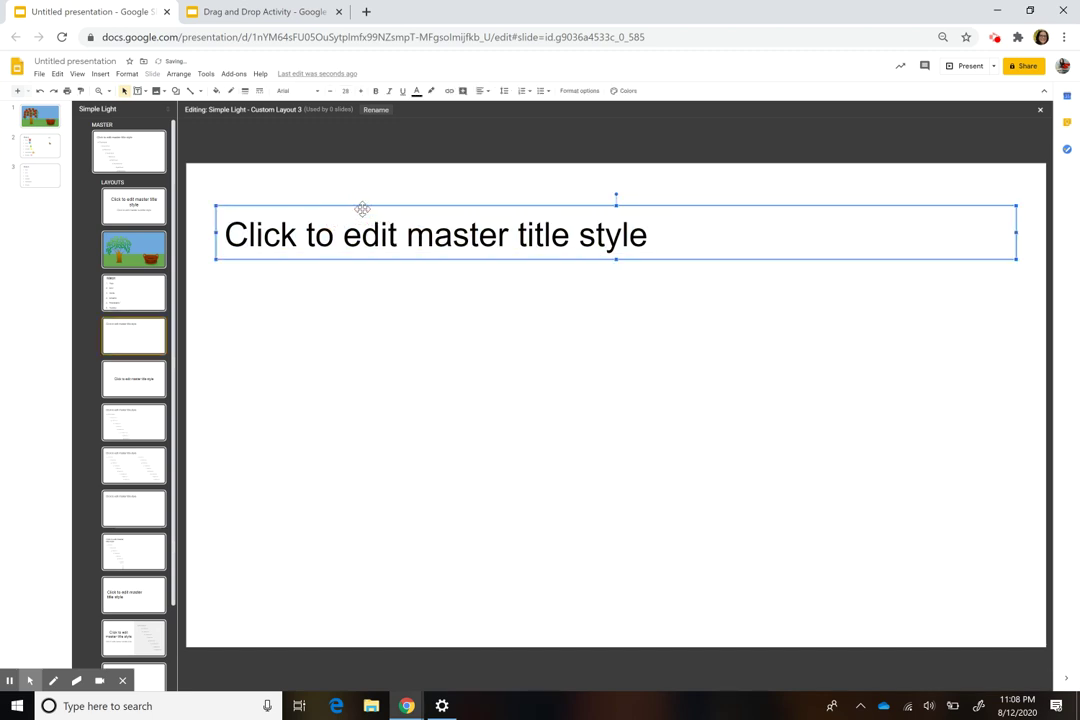
key(Delete)
key(ctrl+v)
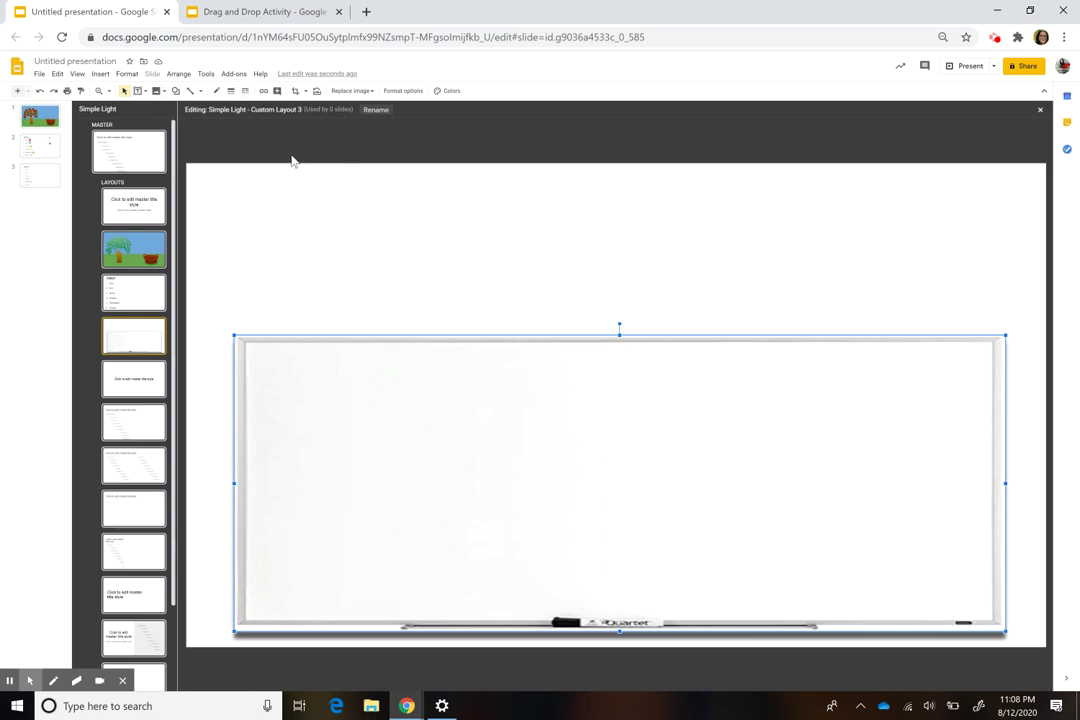
click(310, 283)
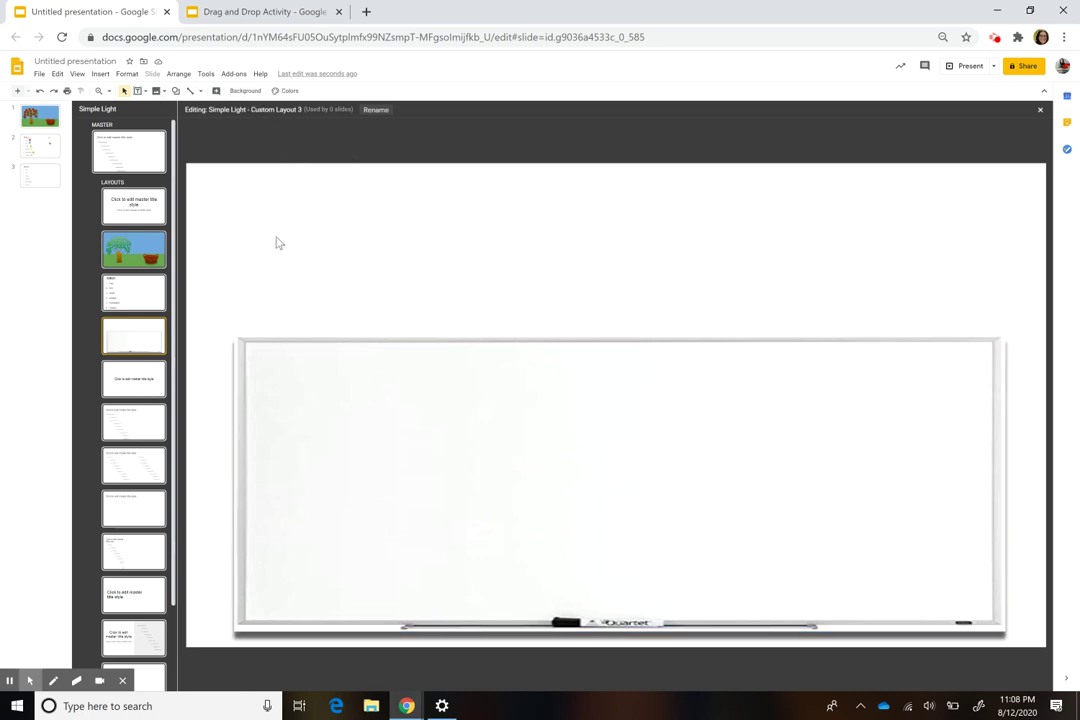
- Set the background of the whiteboard layout to a light blue radial gradient
click(220, 90)
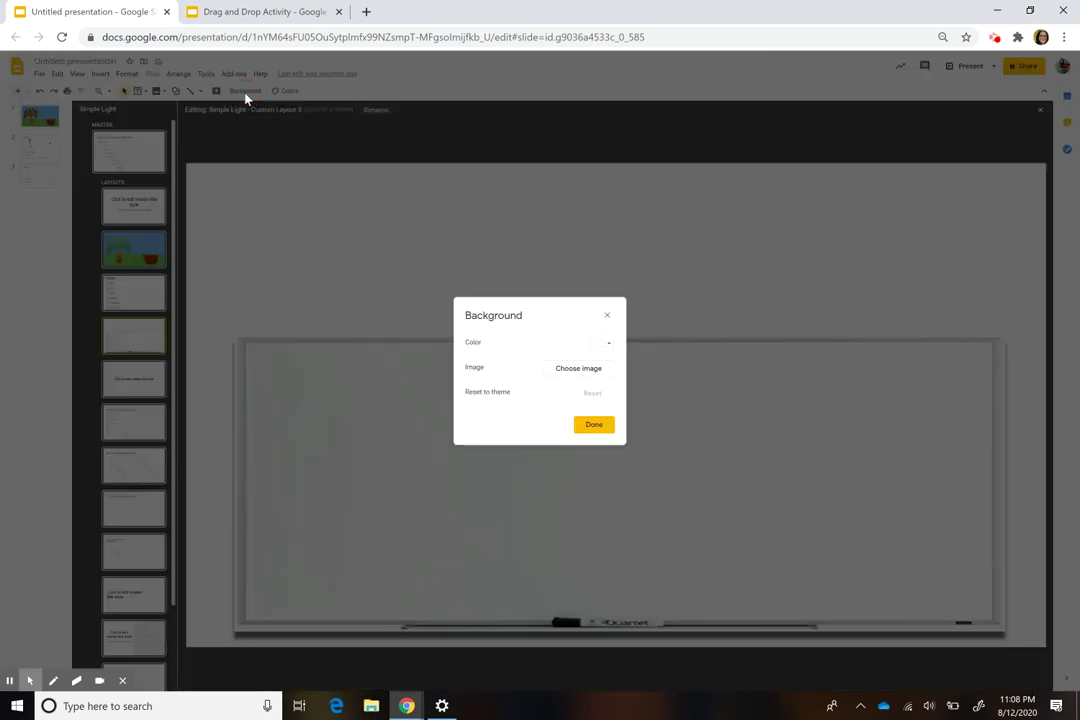
click(605, 345)
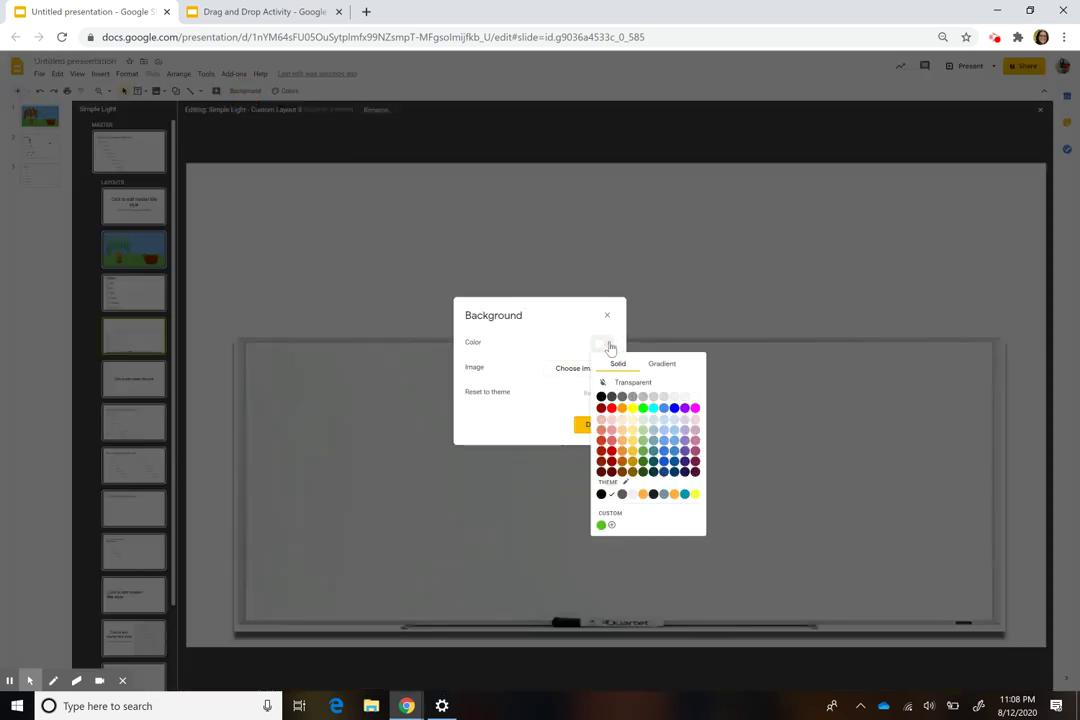
click(663, 366)
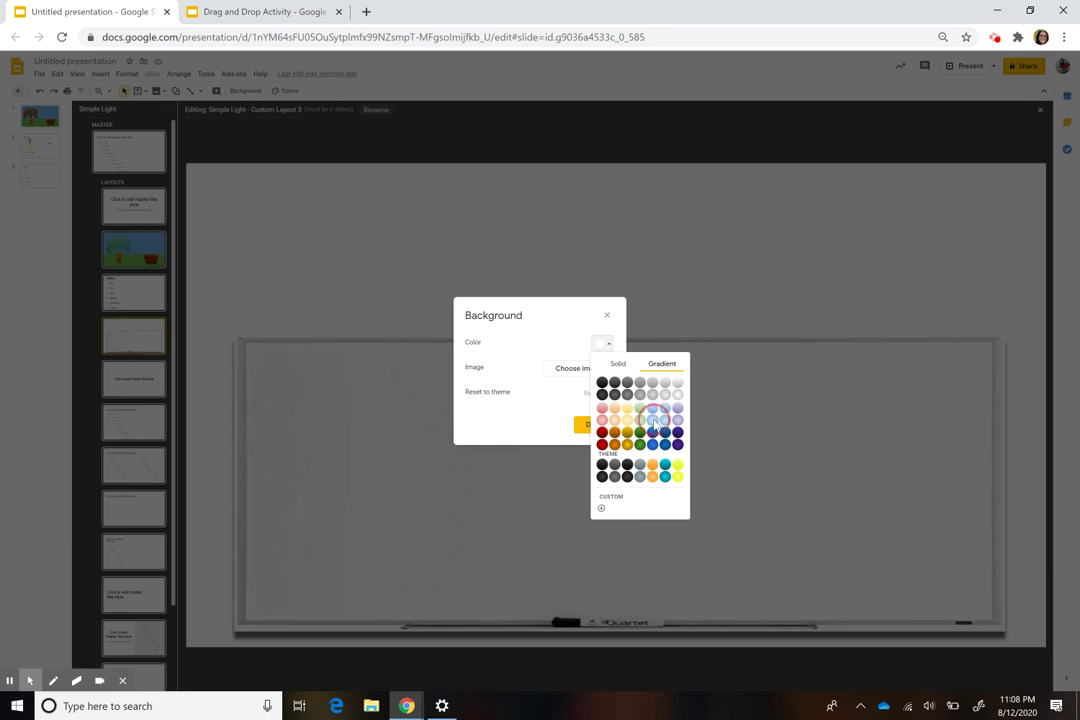
click(653, 419)
click(594, 425)
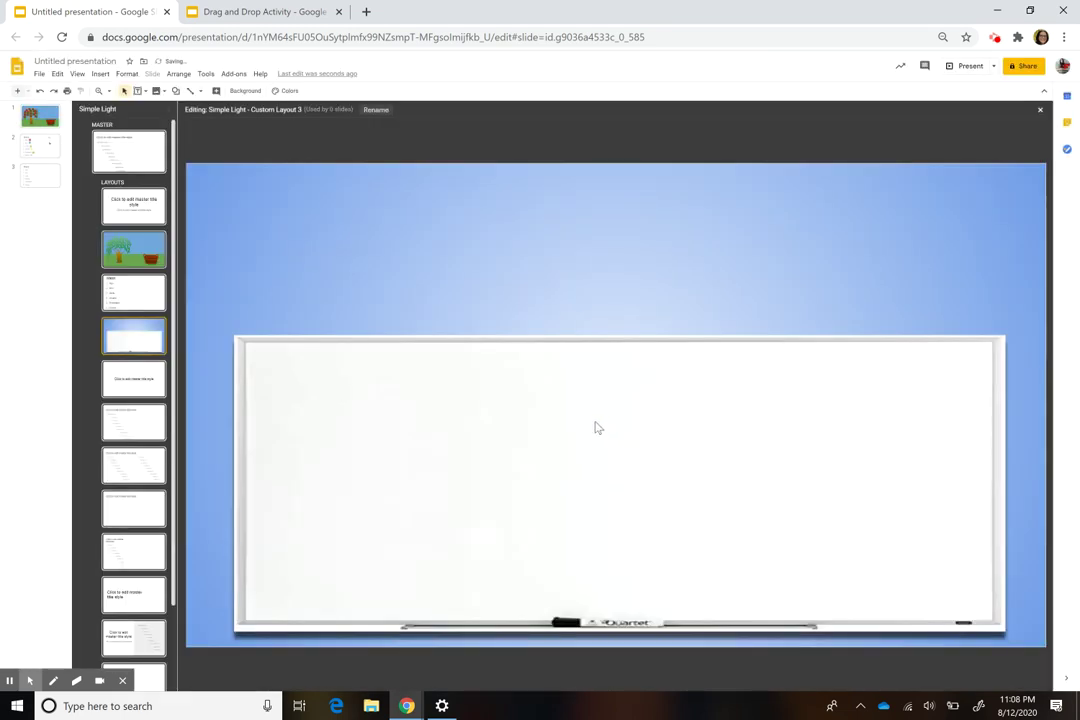
click(541, 419)
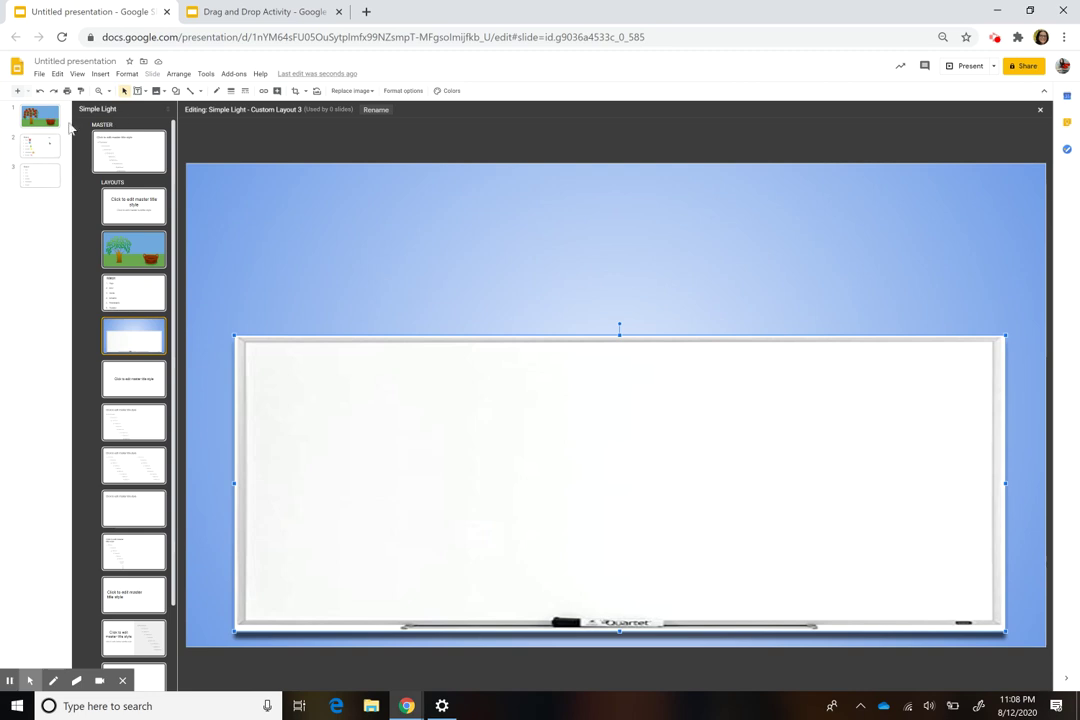
- Leave the master editor and apply Custom Layout 3 to the third slide
click(30, 188)
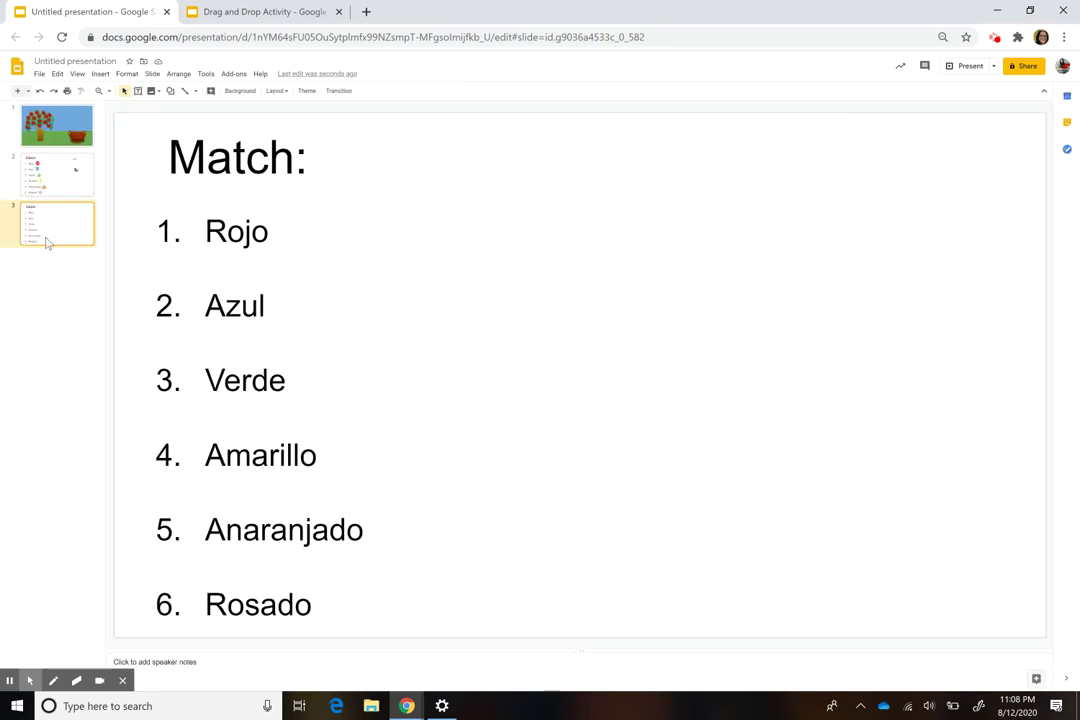
right_click(46, 237)
mouse_move(128, 402)
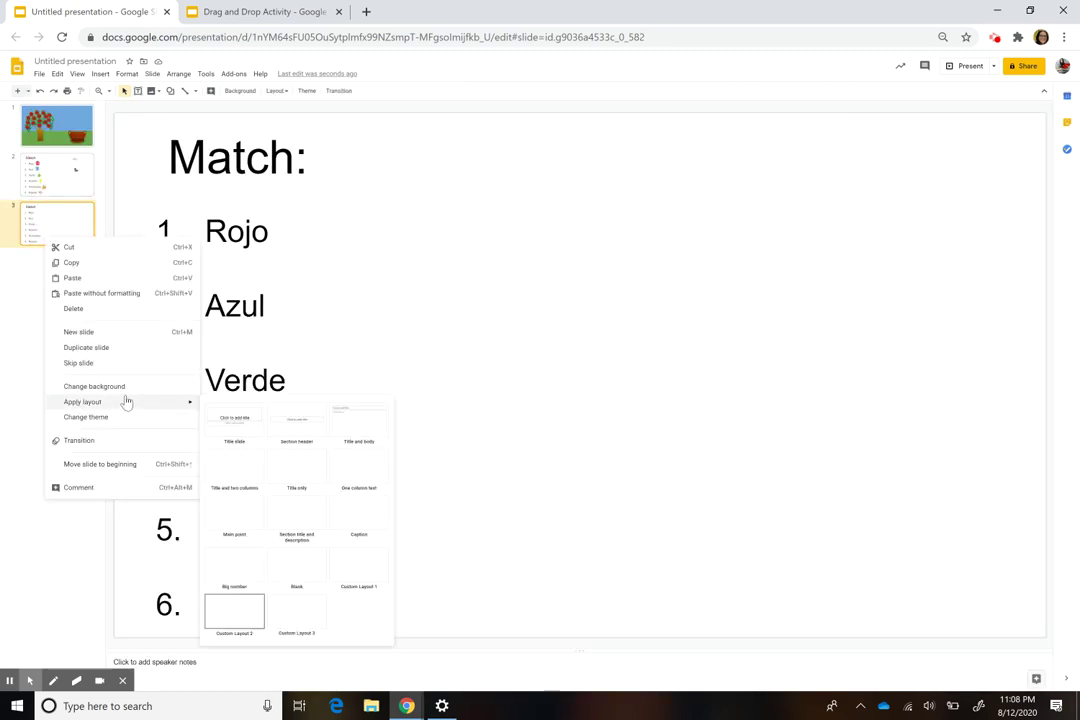
click(300, 612)
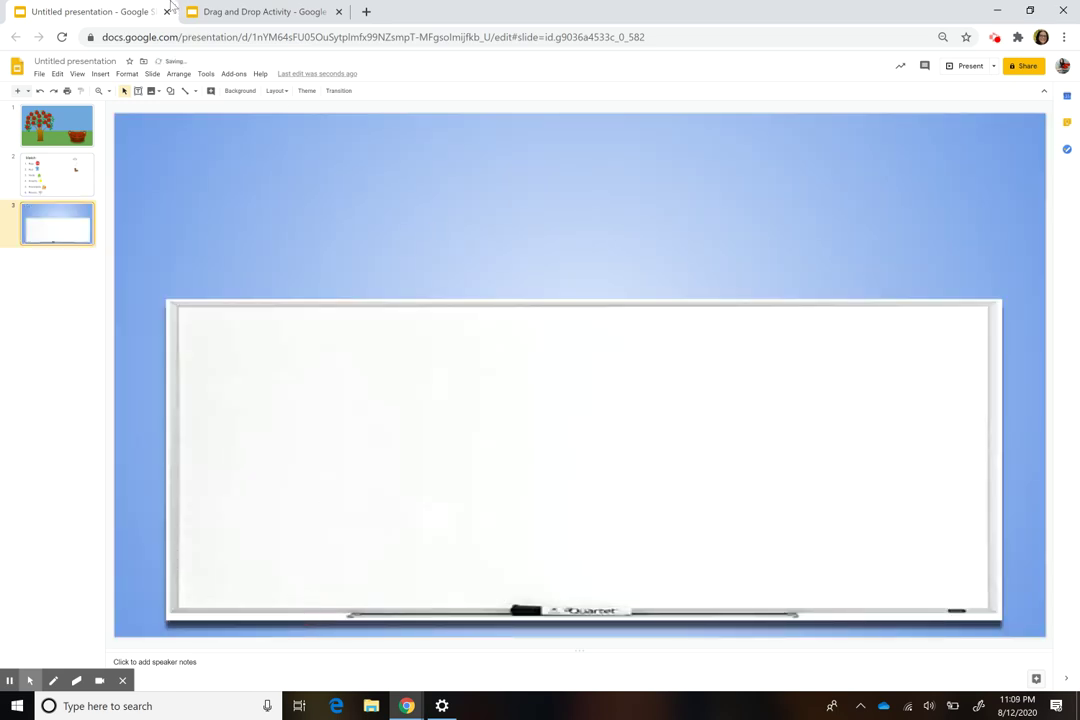
- Copy the letters A, B, C, CH, M, N, Ñ, O, X, Y and Z from the Drag and Drop Activity presentation's alphabet slide onto the untitled presentation's whiteboard slide
click(229, 13)
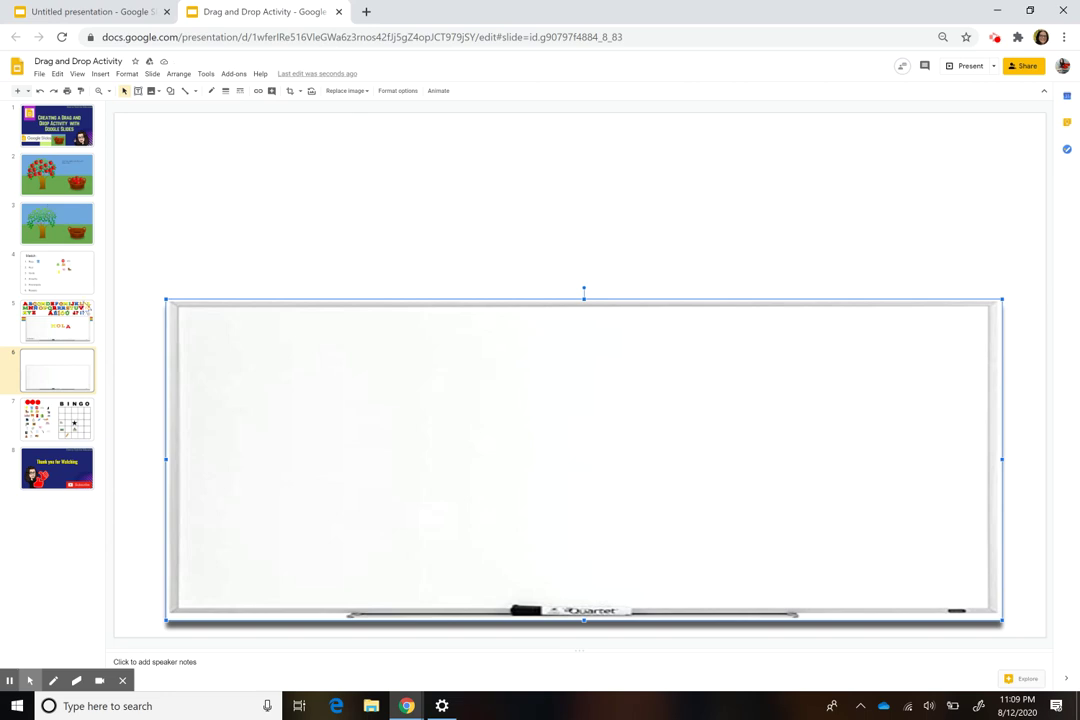
key(Up)
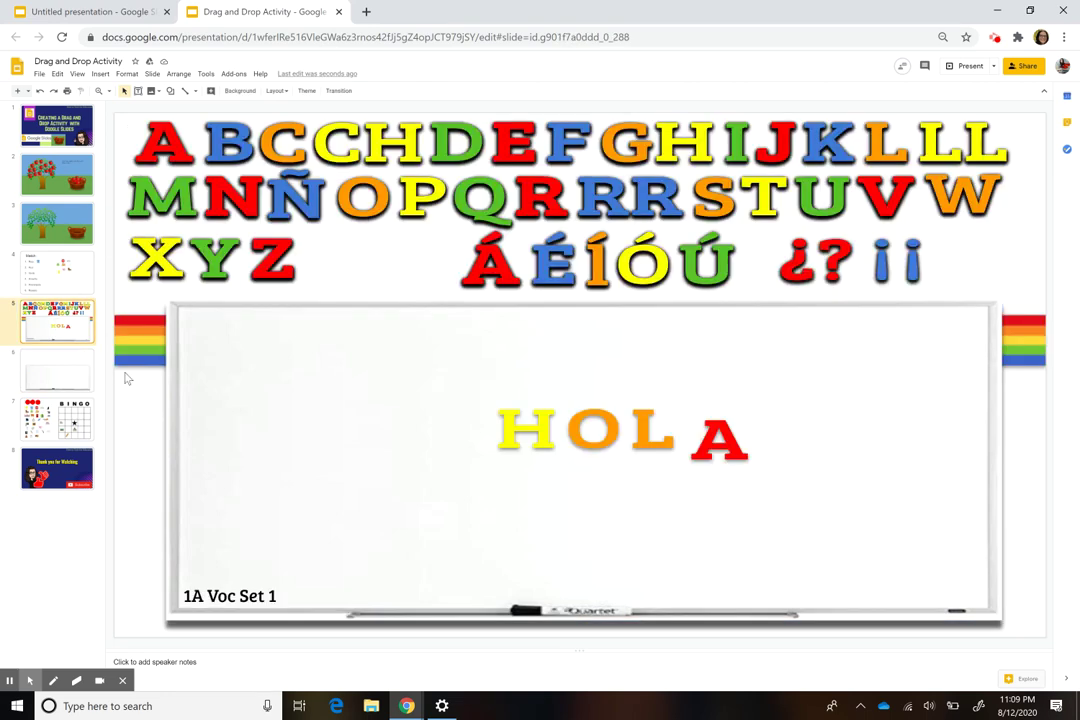
drag(113, 111, 1078, 290)
drag(120, 128, 357, 268)
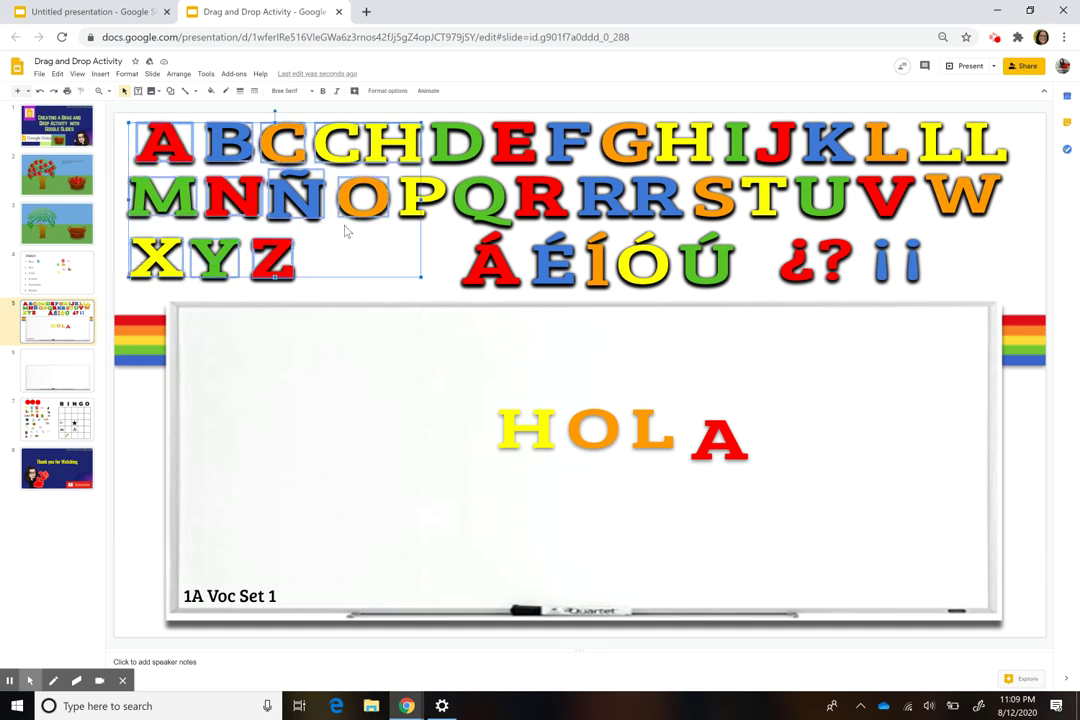
click(121, 13)
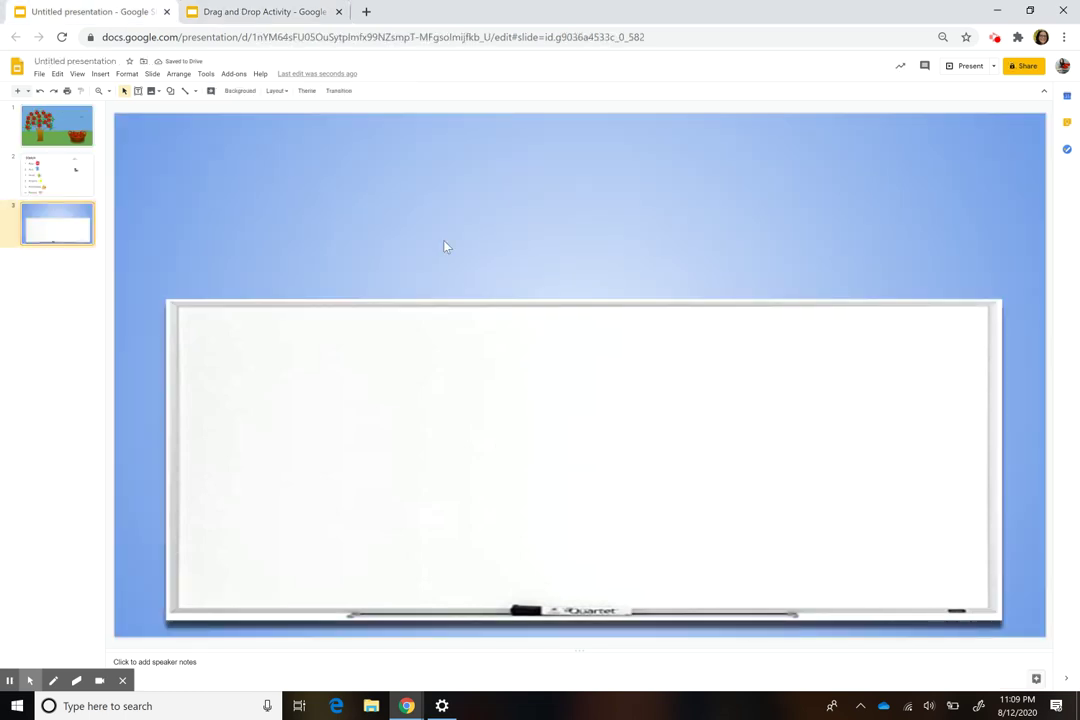
key(ctrl+v)
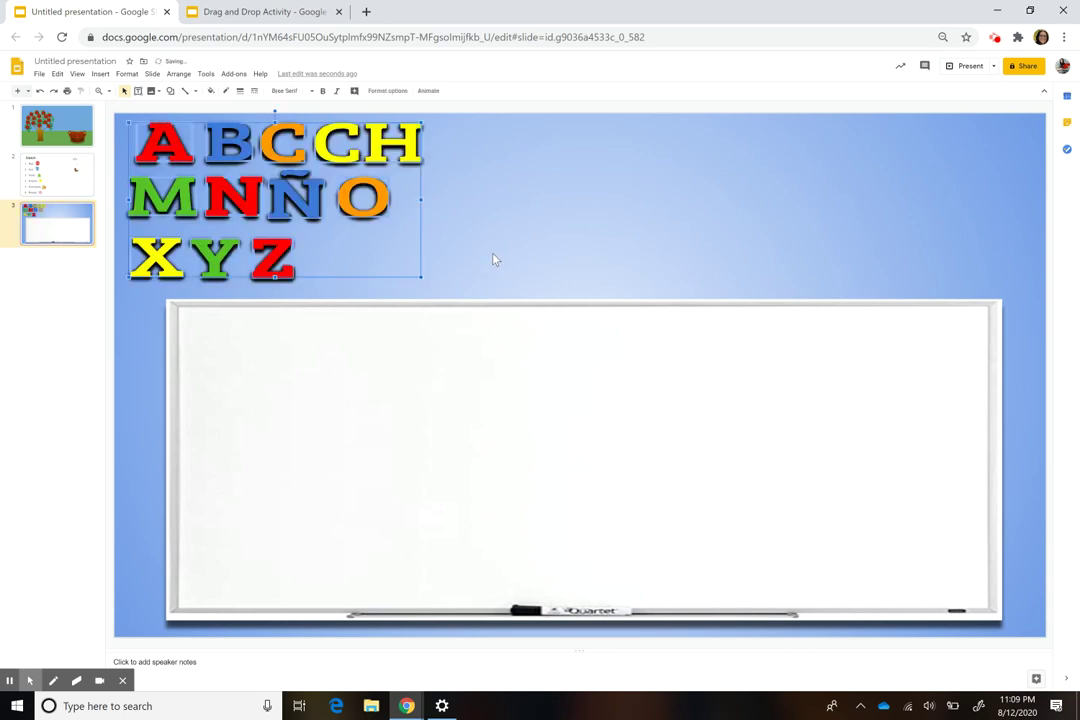
- Move the uppermost letter O off its stack into the empty blue area beside it and select it
click(528, 241)
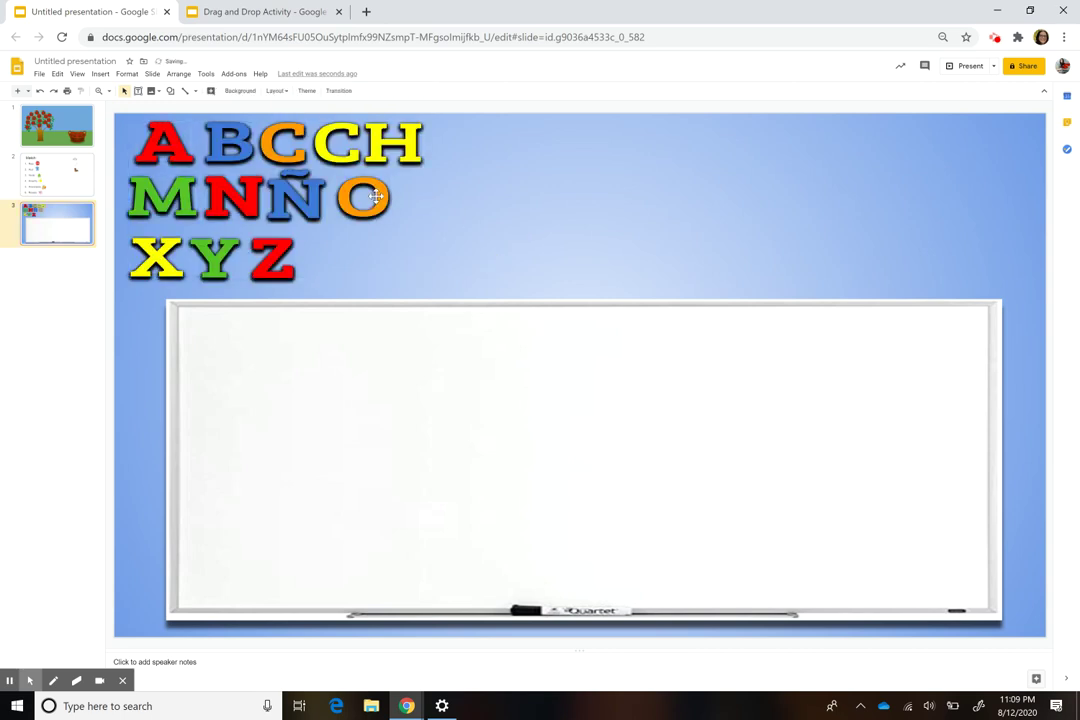
drag(385, 200, 506, 208)
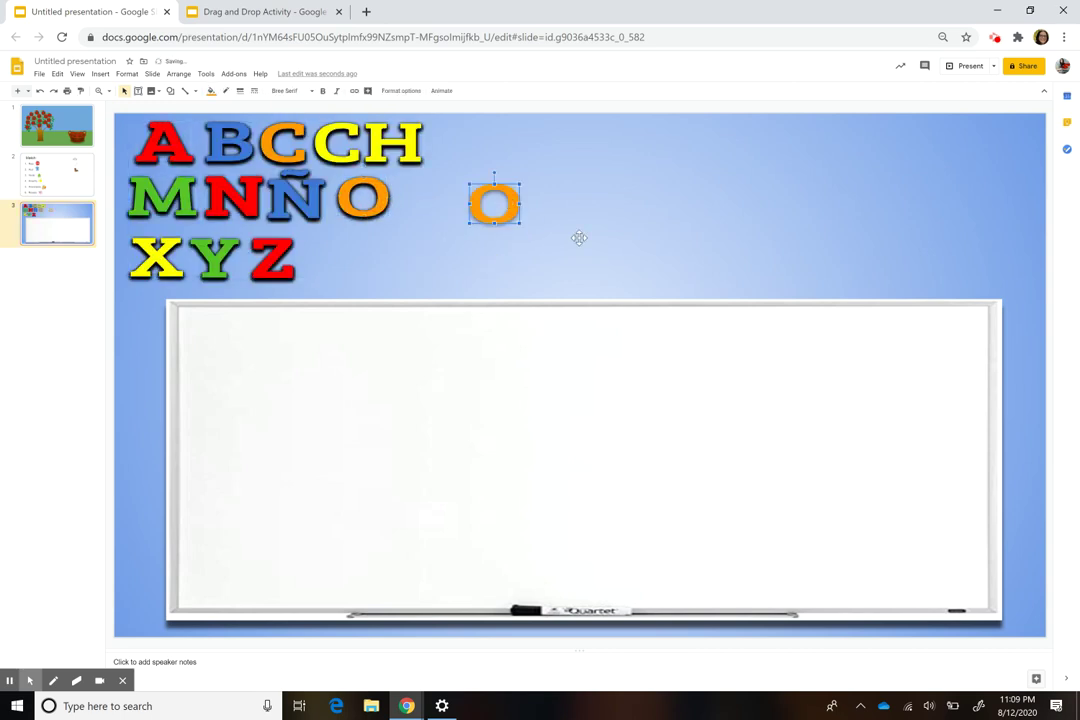
drag(581, 246, 465, 183)
- Duplicate the moved letter O three times, undoing each duplicate
key(ctrl+d)
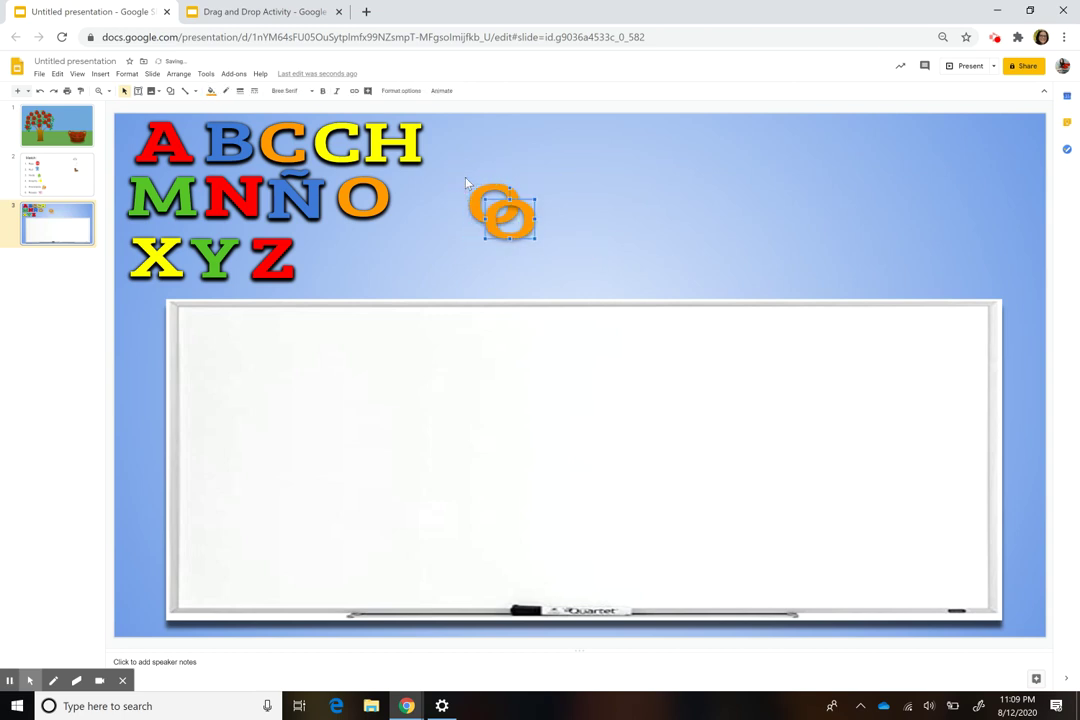
key(ctrl+z)
key(ctrl+d)
key(ctrl+z)
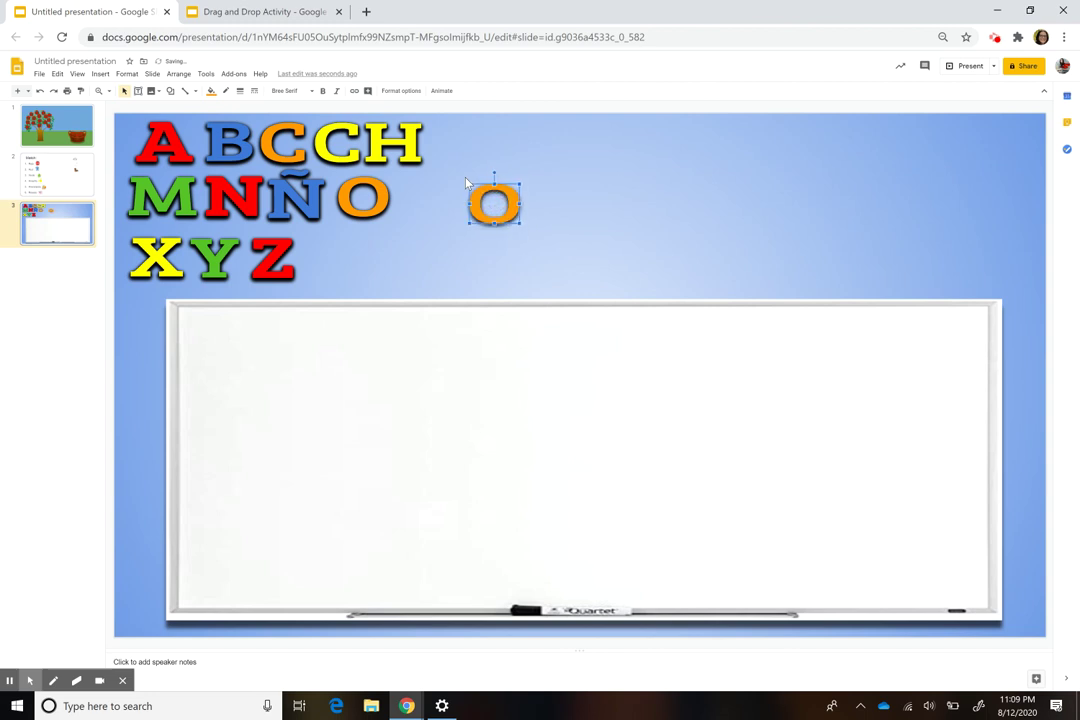
key(ctrl+d)
key(ctrl+z)
click(529, 252)
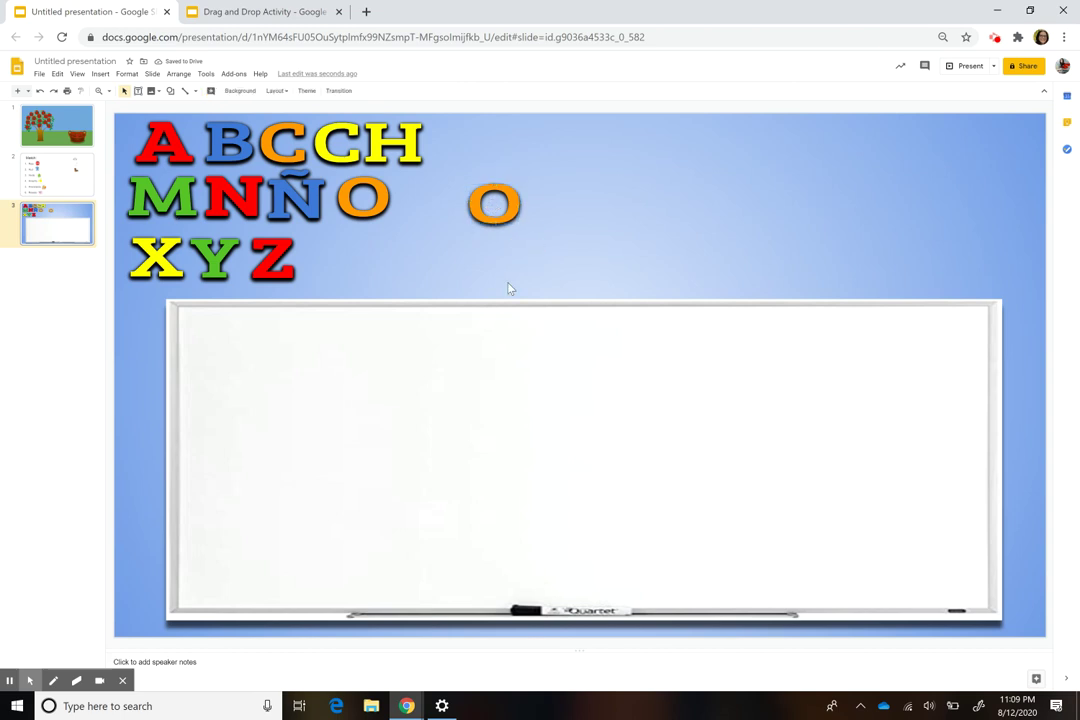
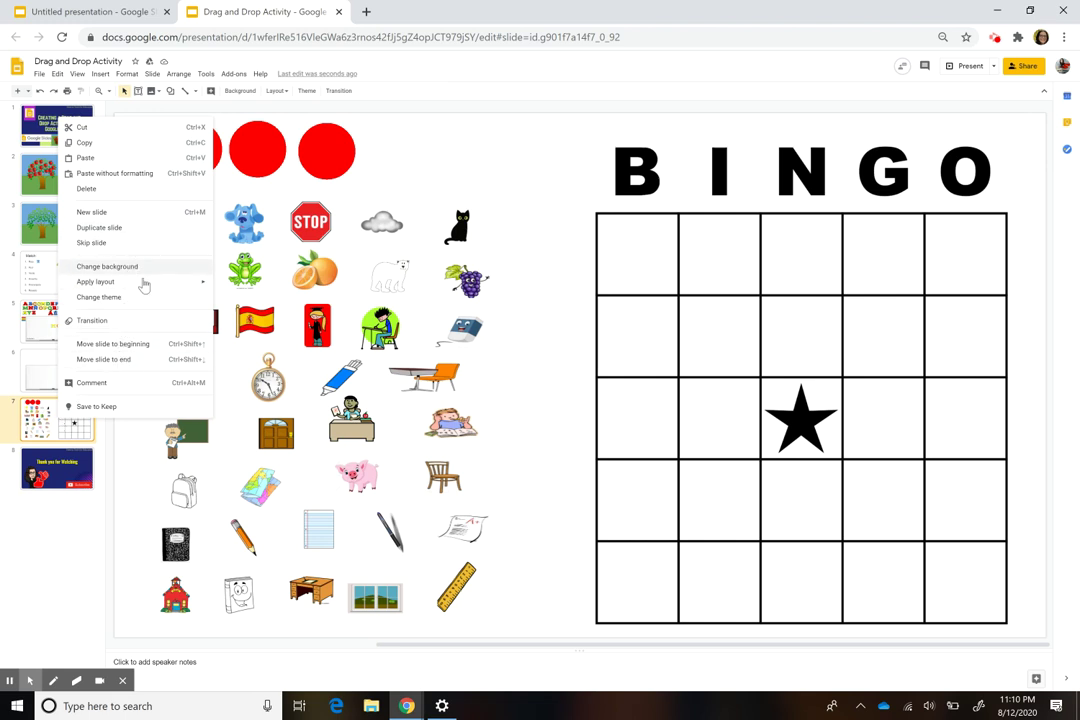
- Examine the layouts available for the BINGO slide in the Drag and Drop Activity presentation and the movable pictures beside its grid
mouse_move(138, 284)
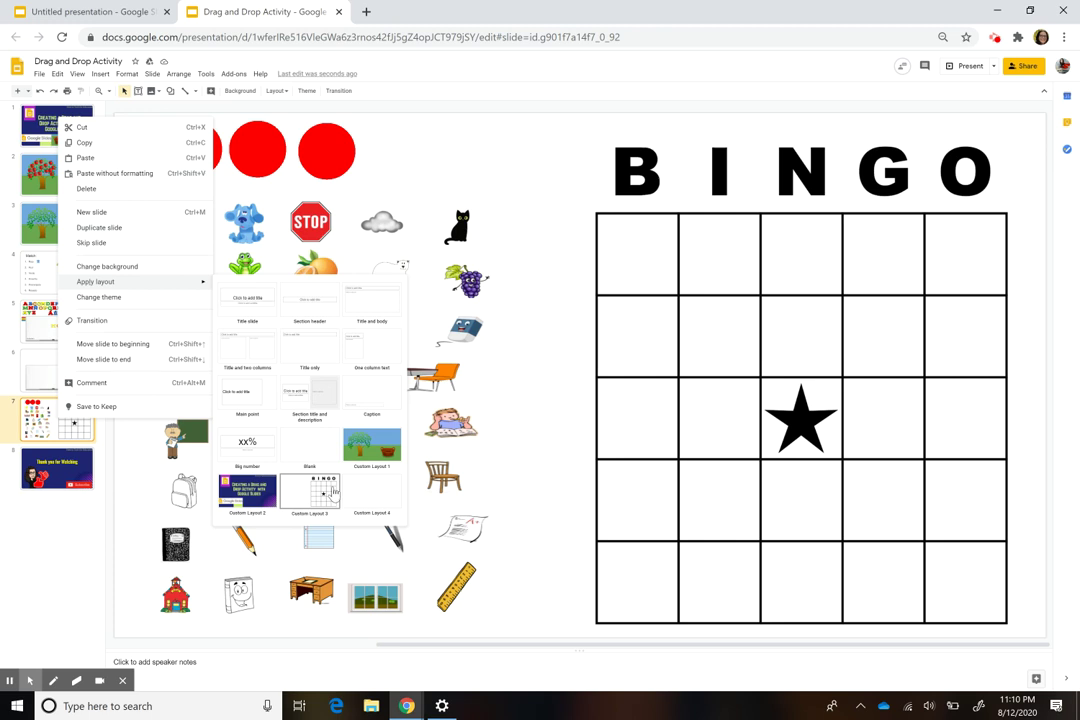
key(Escape)
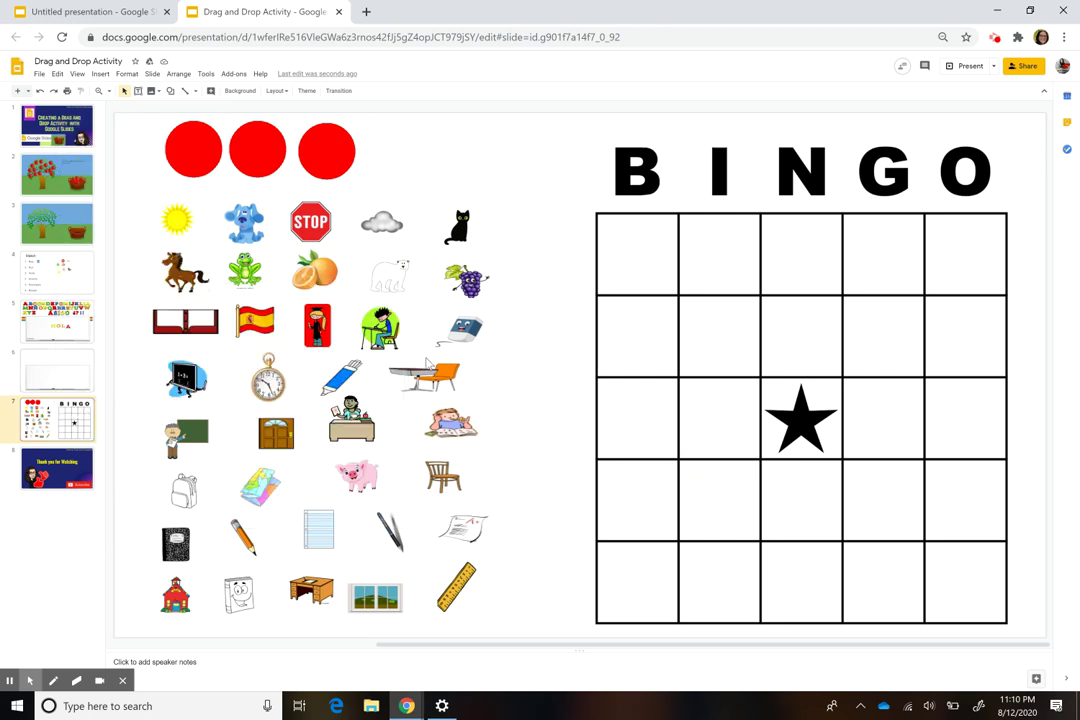
click(561, 596)
drag(558, 604, 112, 162)
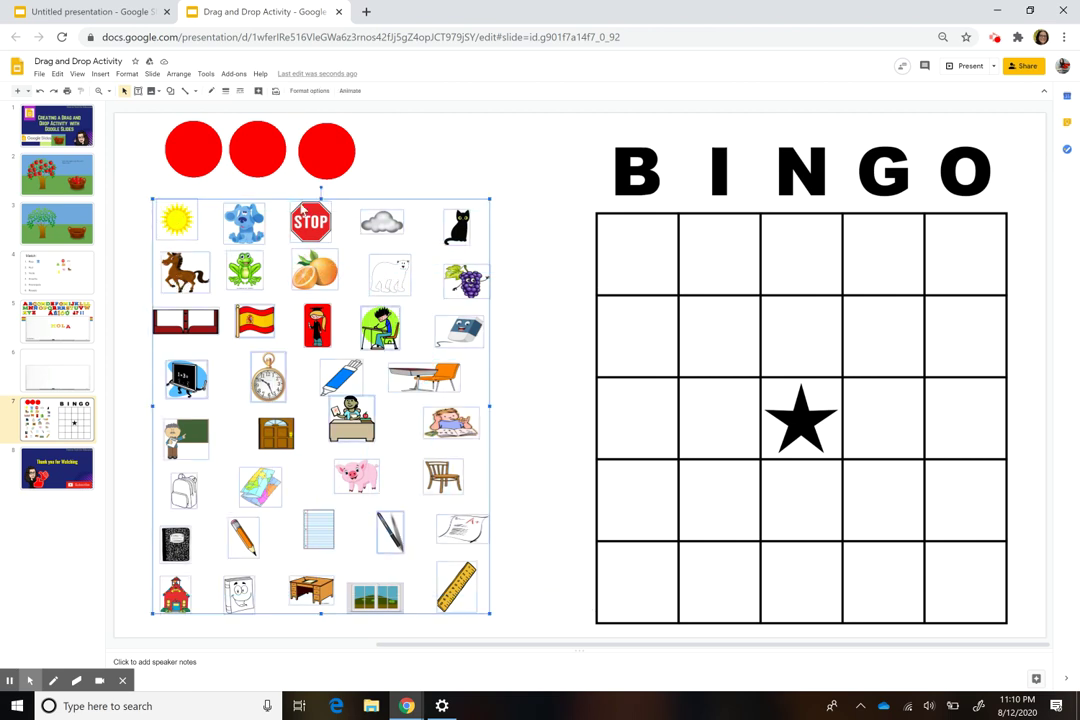
click(554, 217)
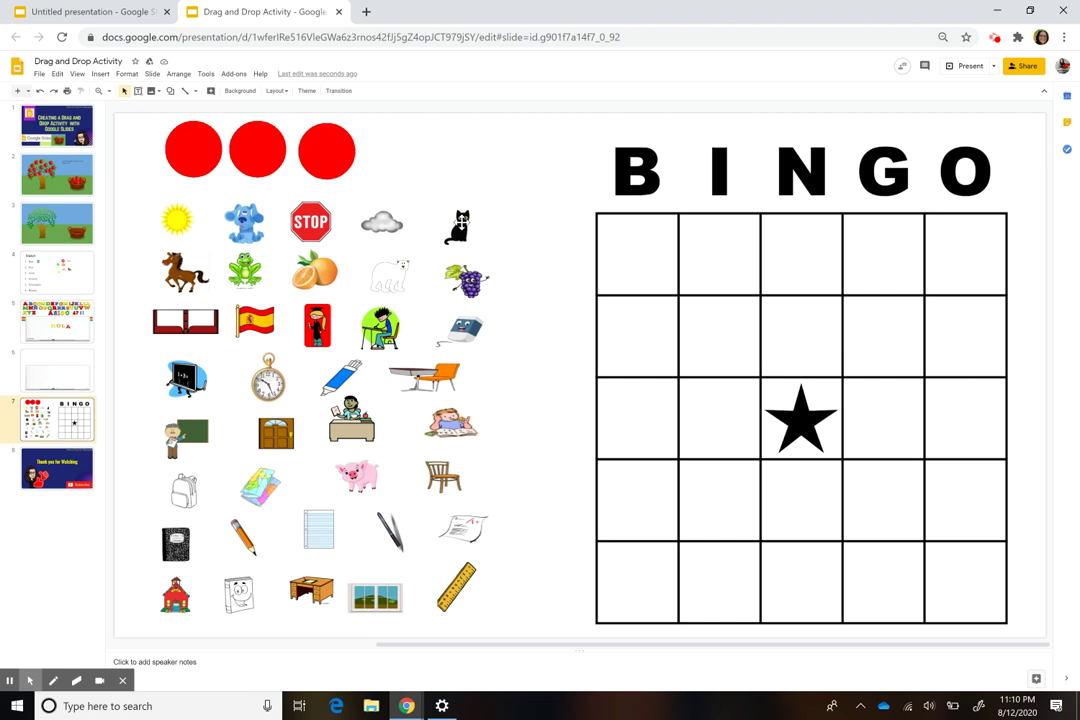
- Place the cat, eraser and chair pictures in cells of the BINGO grid and cover the chair with a red circle
drag(458, 228, 630, 252)
mouse_move(460, 329)
mouse_down()
mouse_move(767, 347)
mouse_move(714, 340)
mouse_up()
mouse_move(443, 476)
mouse_down()
mouse_move(745, 515)
mouse_move(723, 504)
mouse_up()
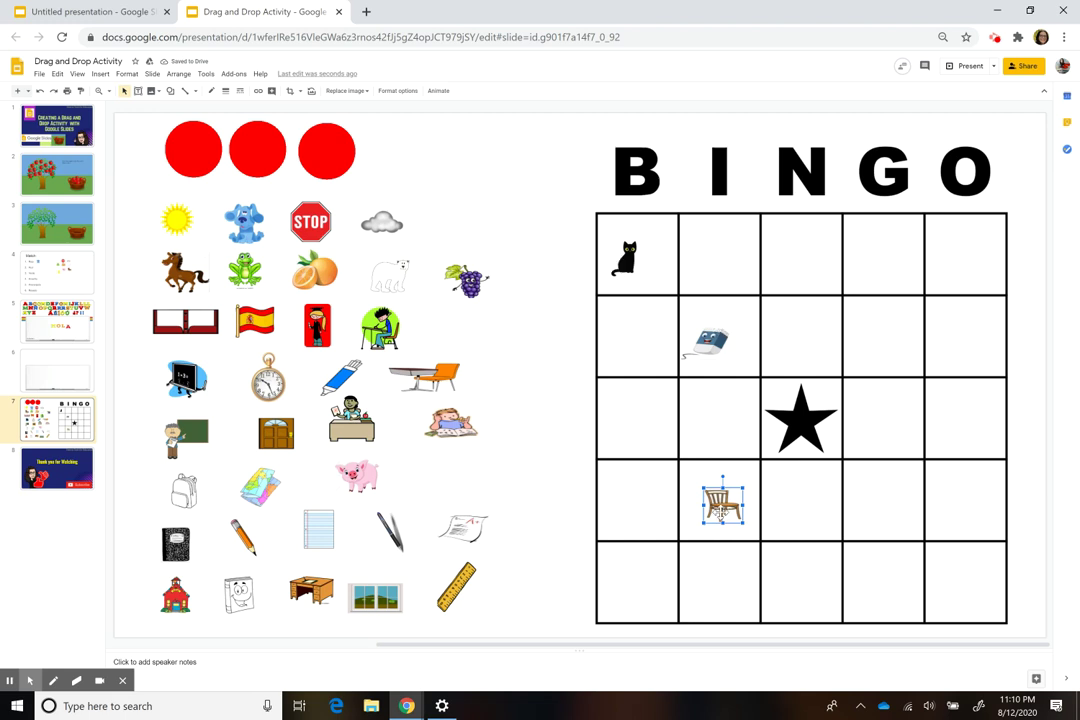
drag(333, 150, 728, 506)
click(328, 145)
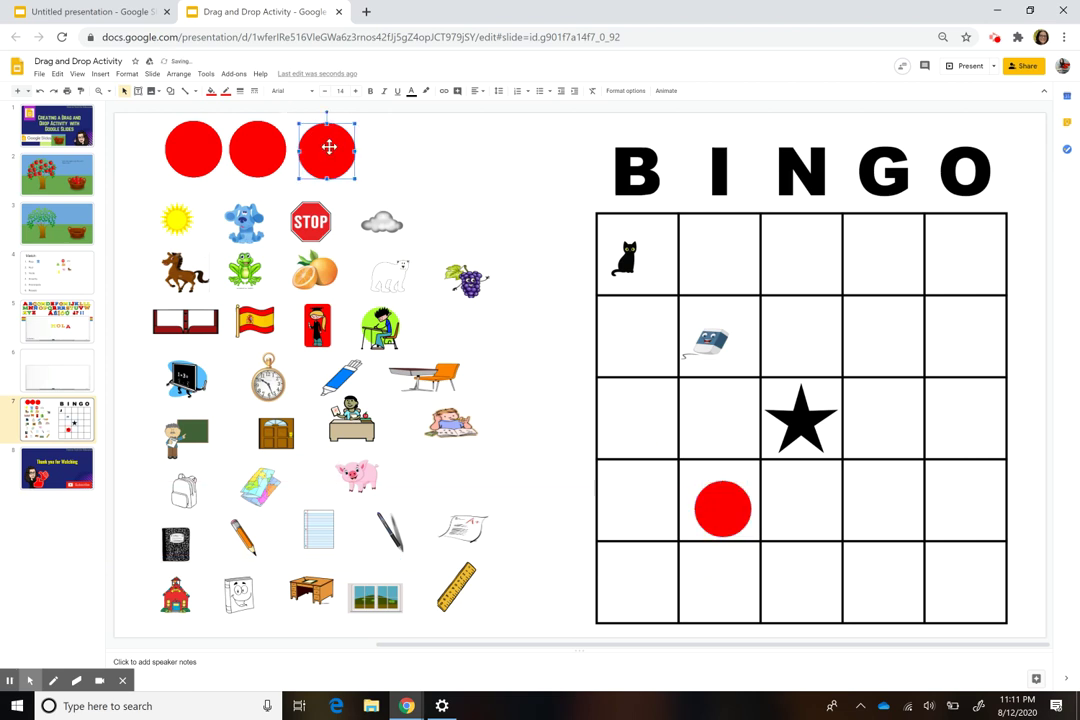
- Duplicate the three red circles above the pictures and align the duplicates exactly on top of the originals
drag(458, 186, 164, 125)
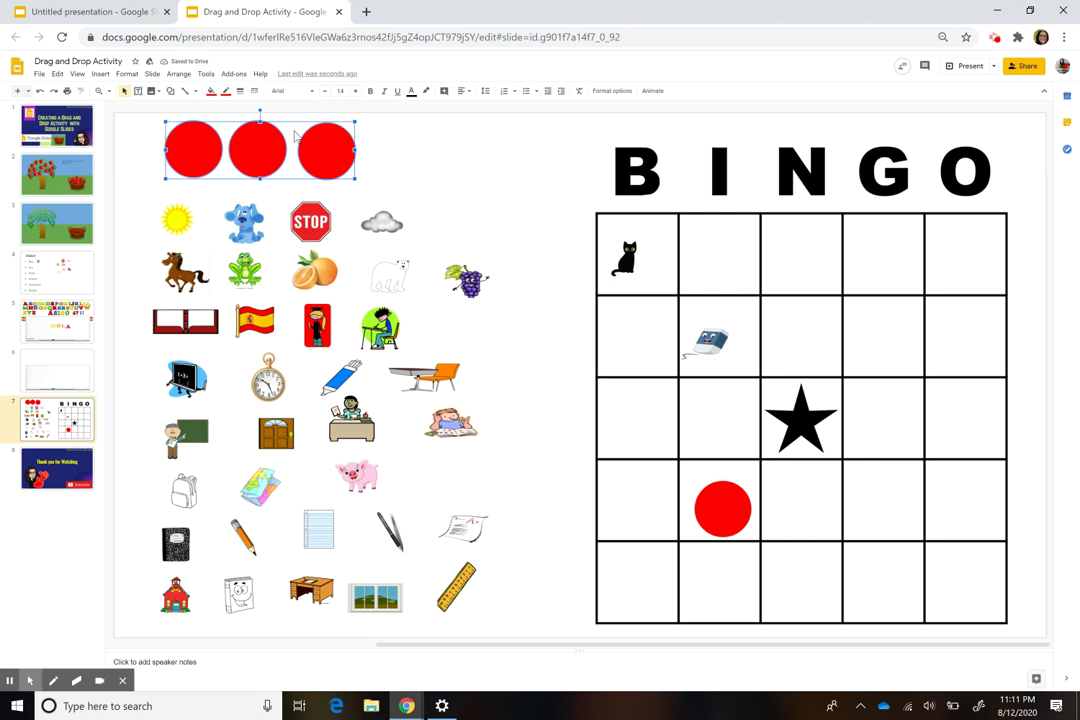
key(ctrl+d)
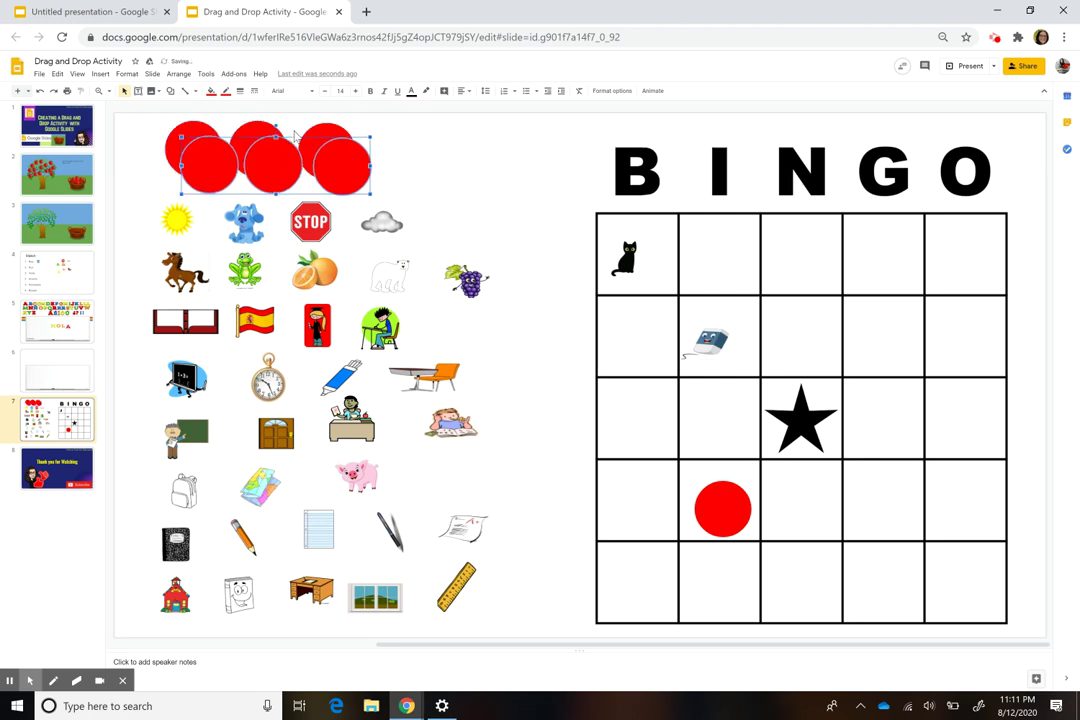
key(Left)
key(Left)
key(Up)
key(Right)
key(Up)
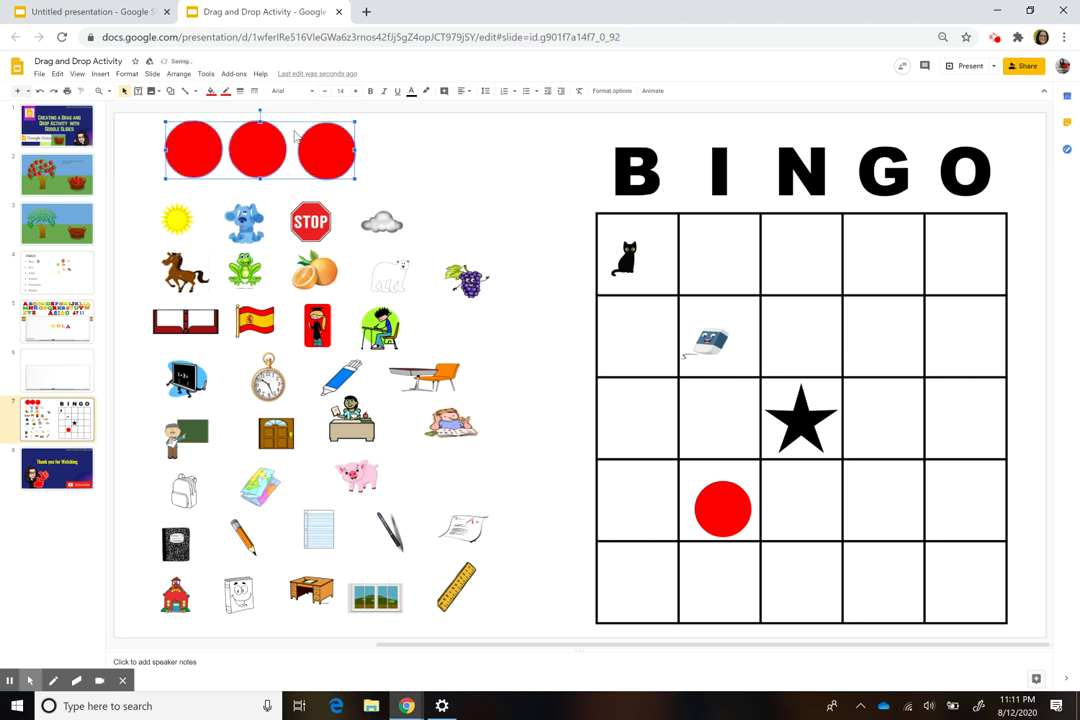
click(532, 158)
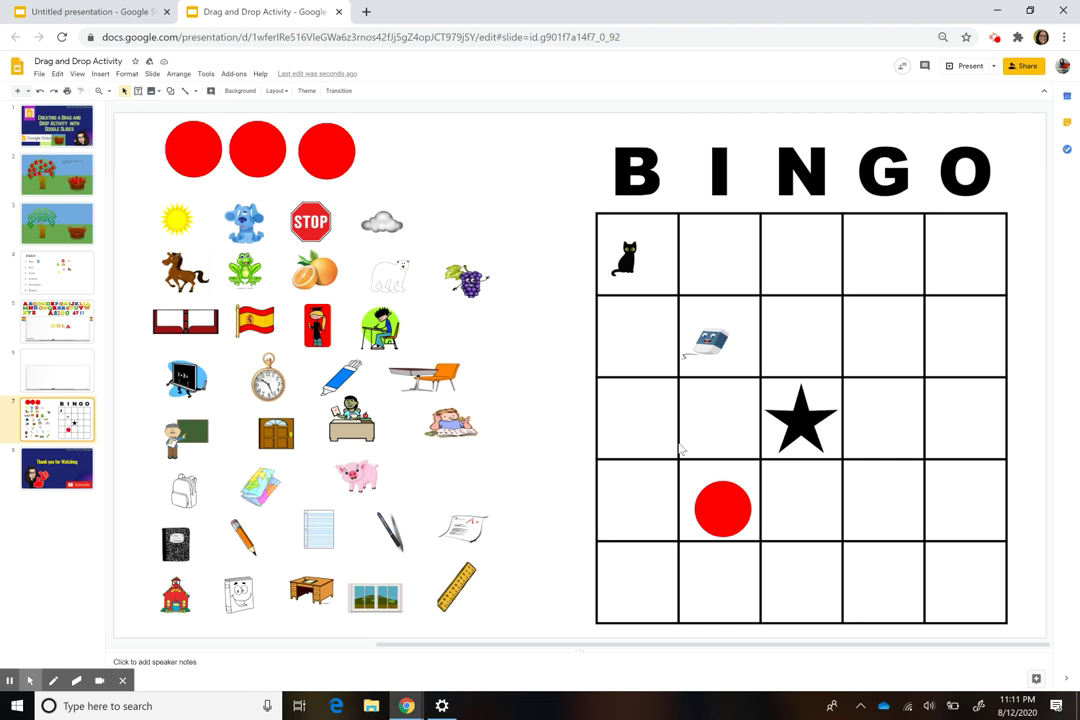
click(730, 508)
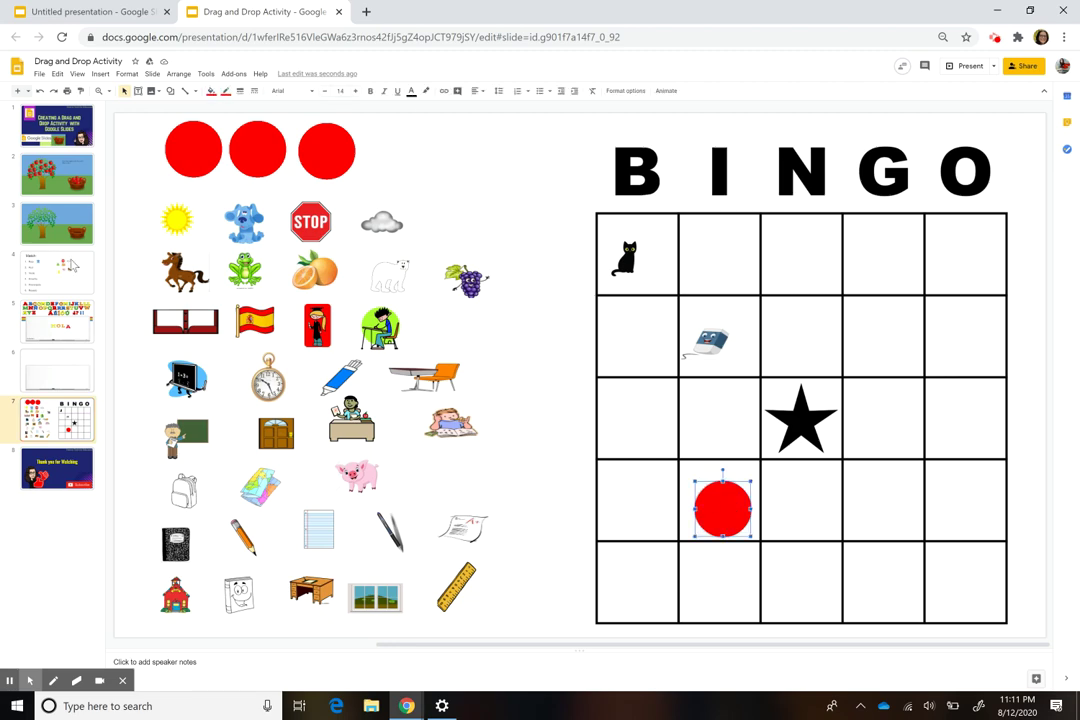